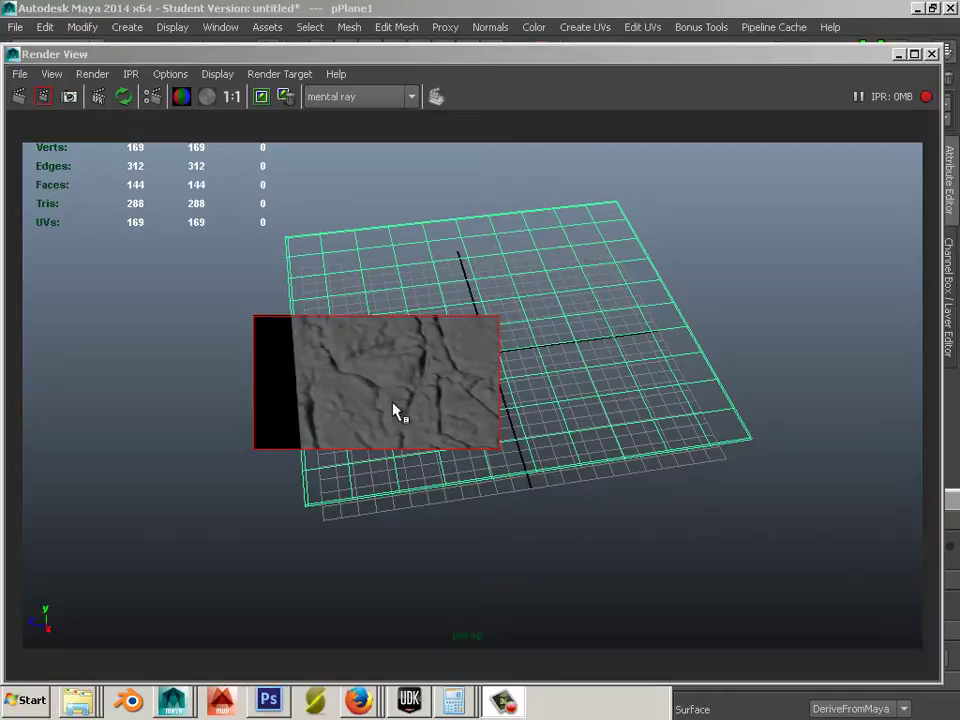
# Search 'nvidia normal map tool' in a new tab and open the NVIDIA Texture Tools 32-bit plug-in link.
pyautogui.moveTo(358, 700)
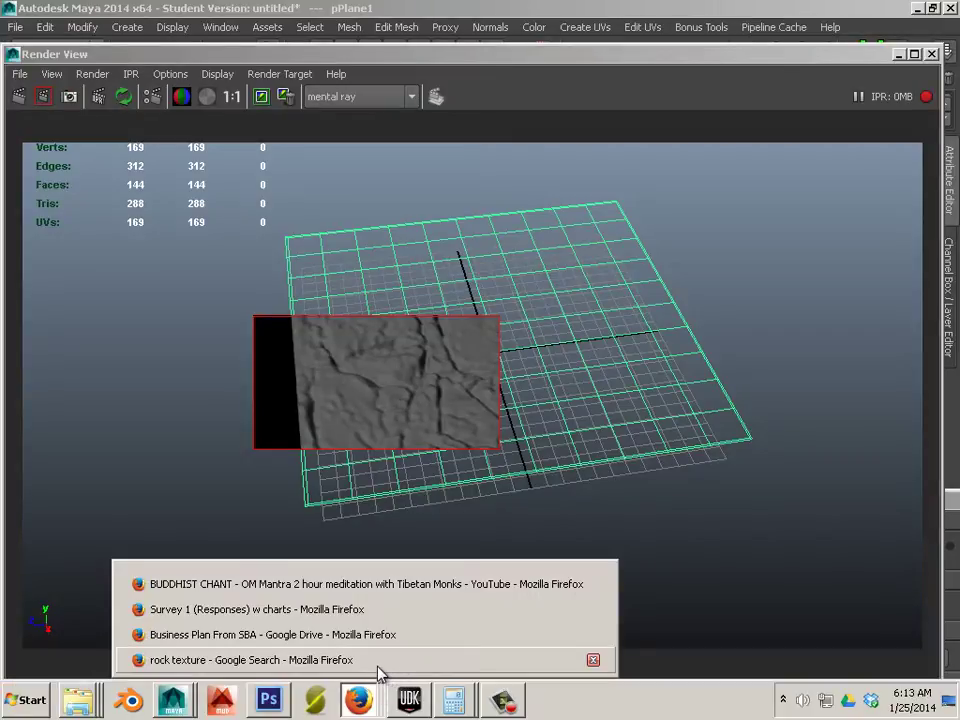
pyautogui.click(378, 662)
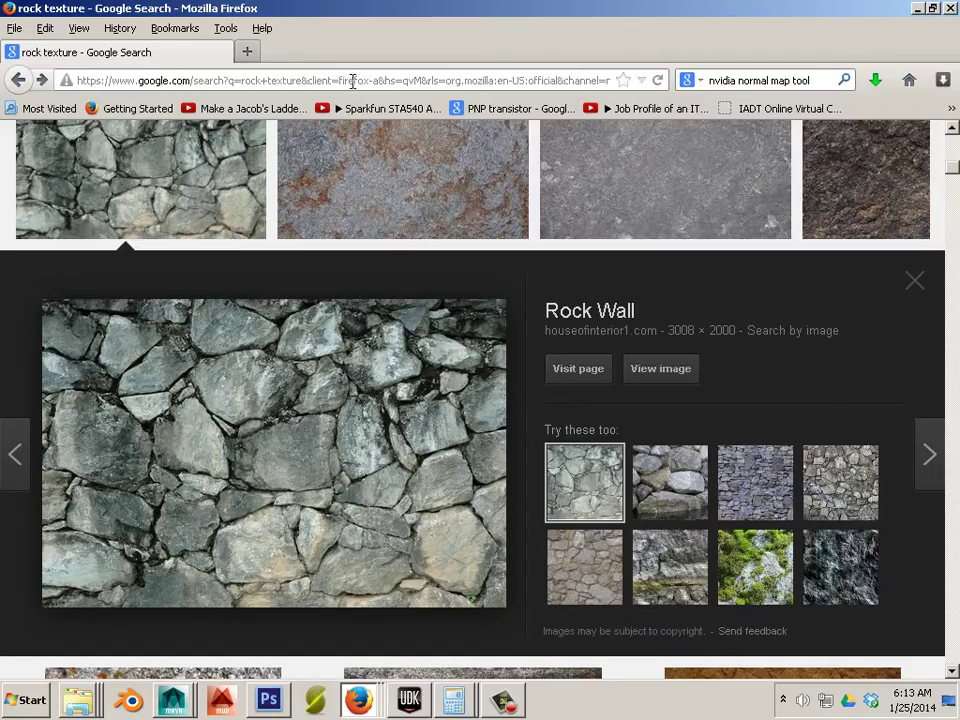
pyautogui.click(247, 51)
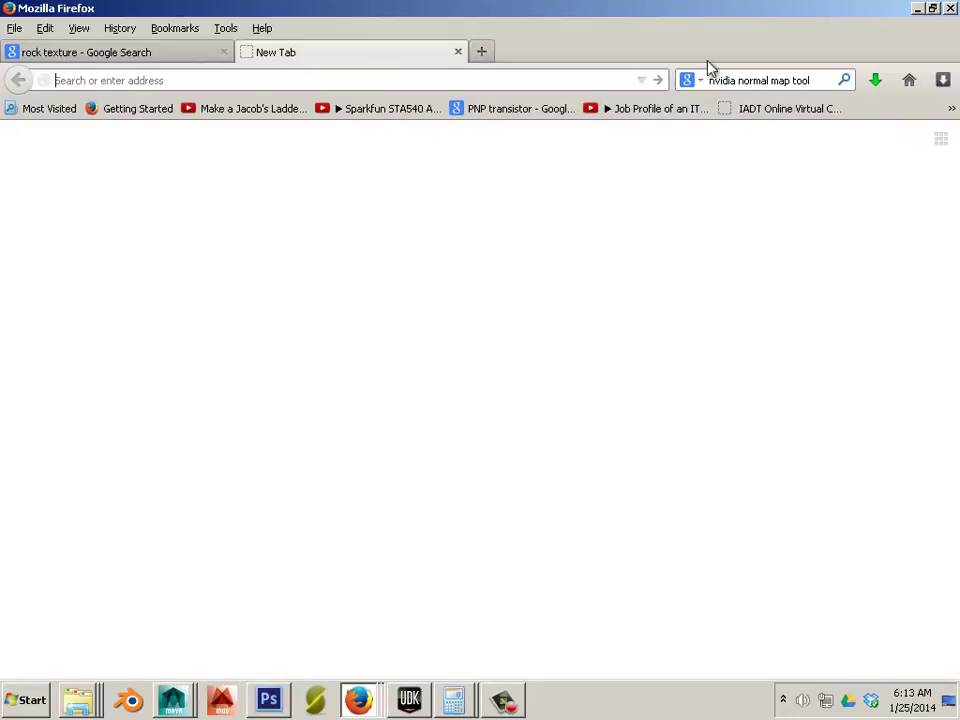
pyautogui.click(844, 79)
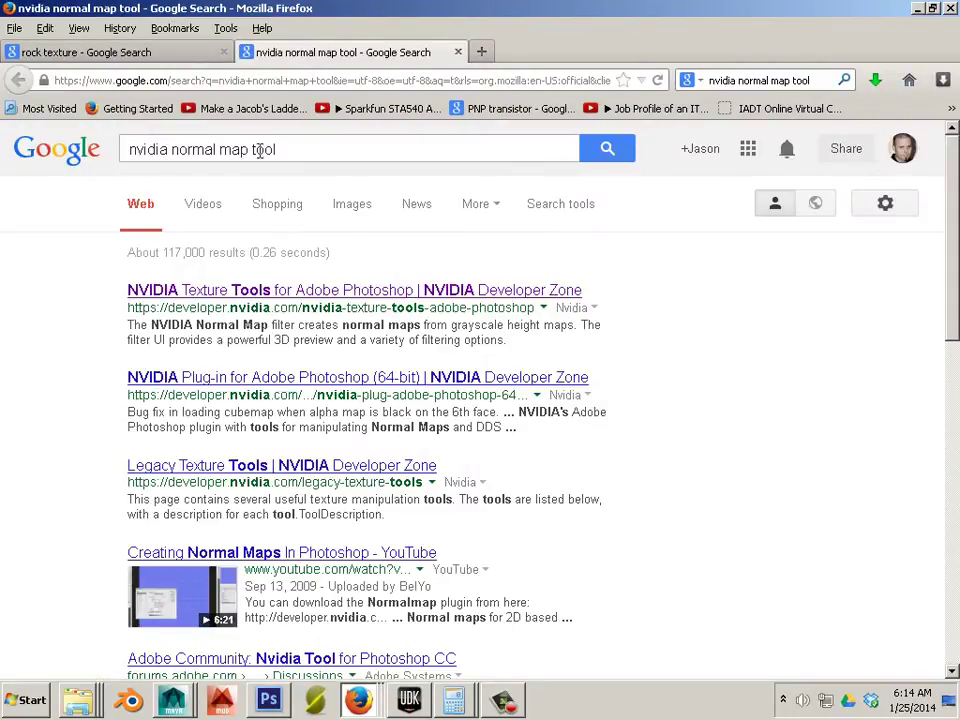
pyautogui.click(208, 298)
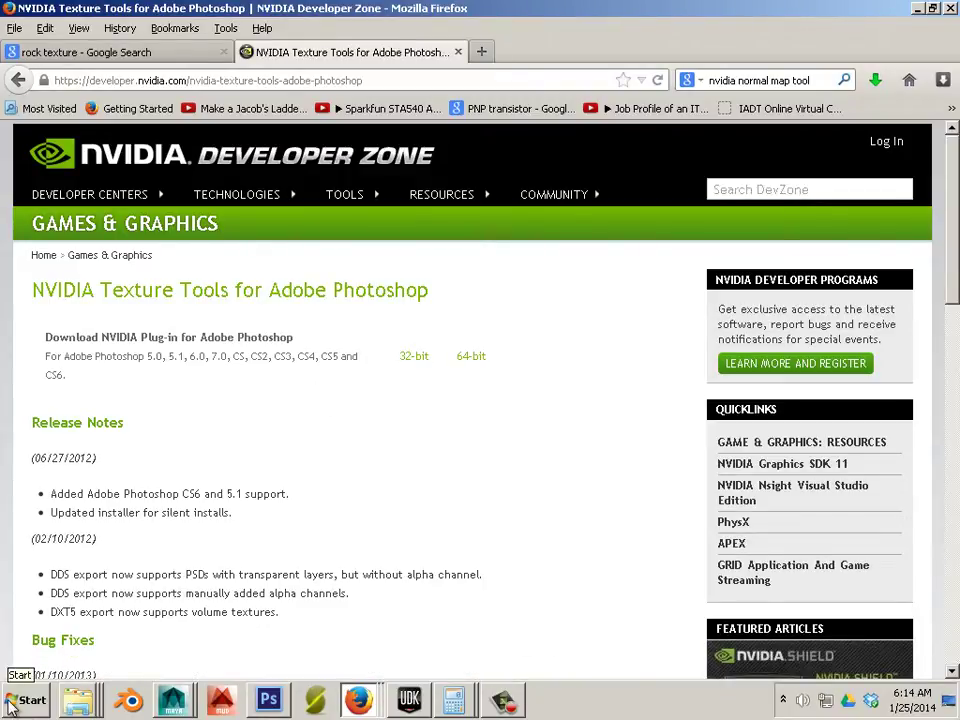
pyautogui.click(414, 359)
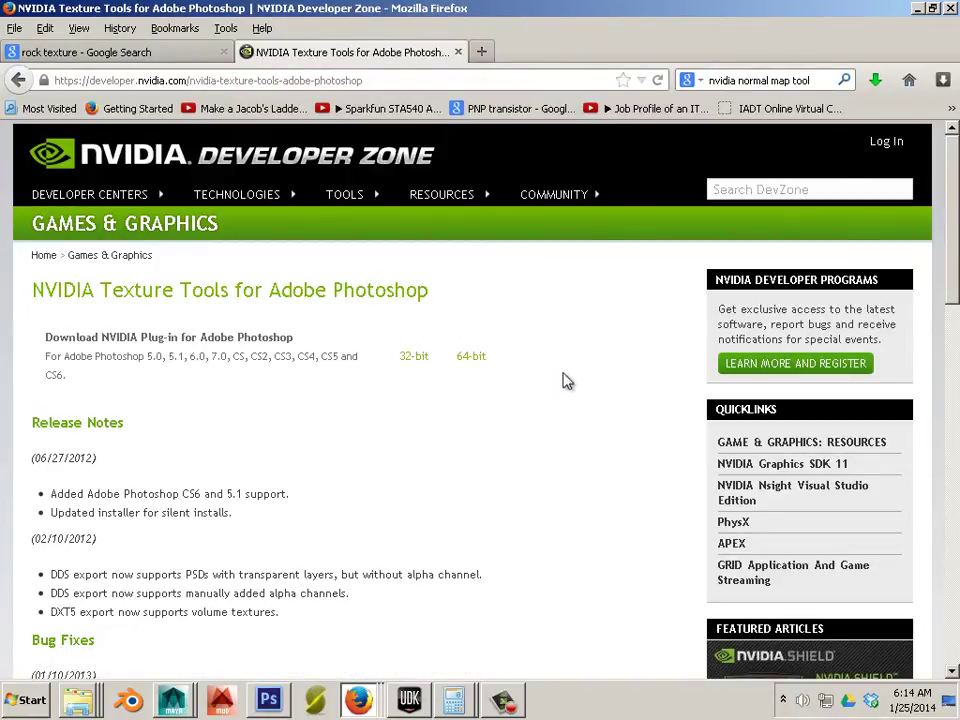
# Open Green Drive (C:) from Computer, then bring up Photoshop's taskbar jump list.
pyautogui.click(28, 699)
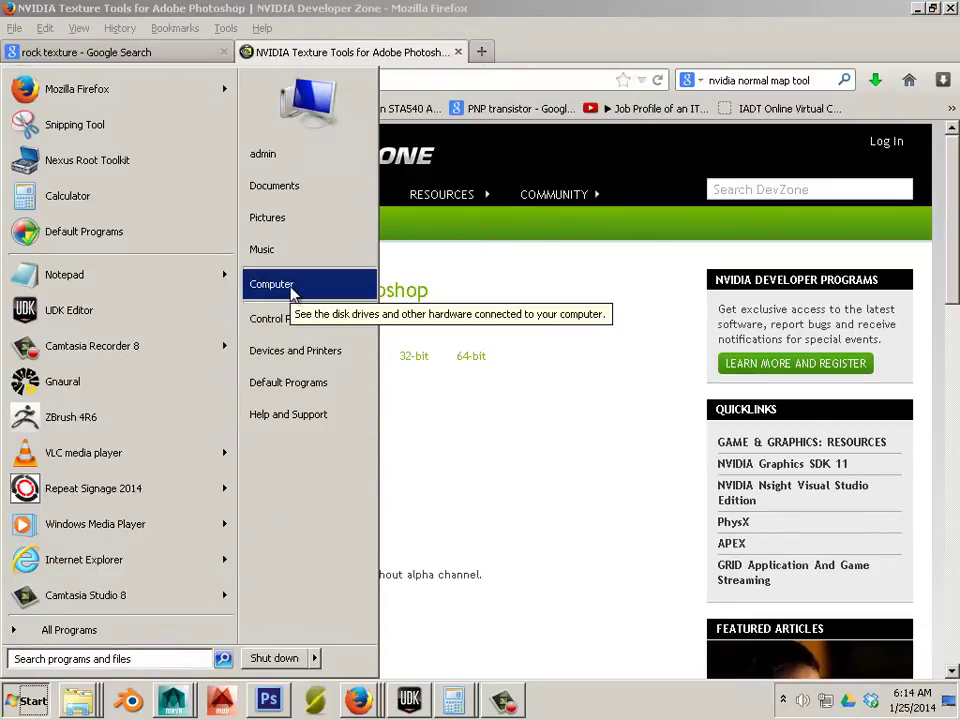
pyautogui.press('Escape')
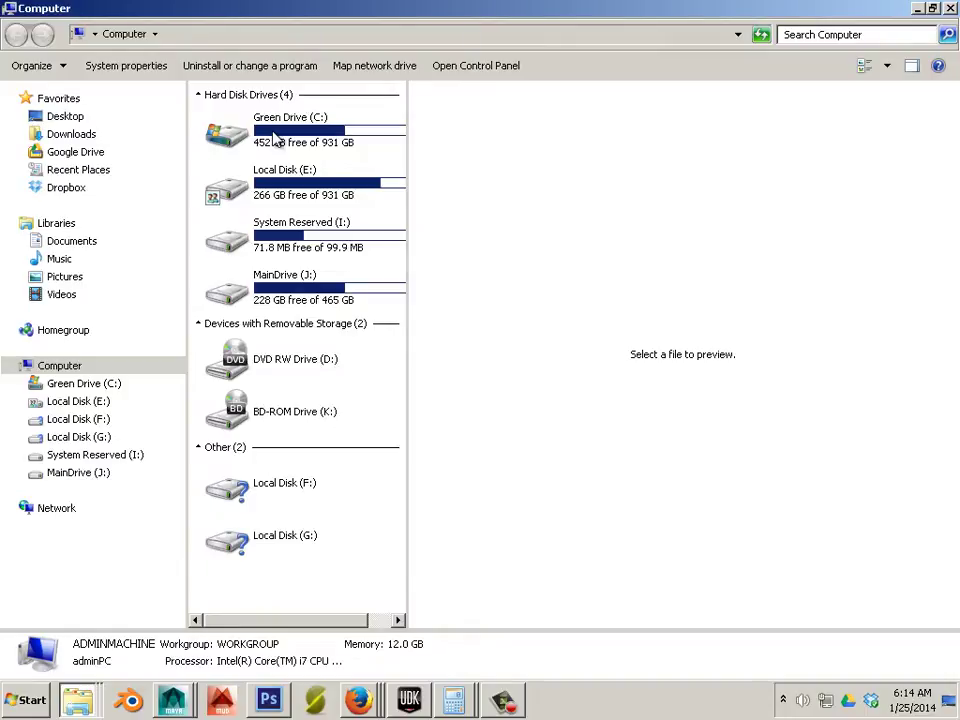
pyautogui.doubleClick(260, 134)
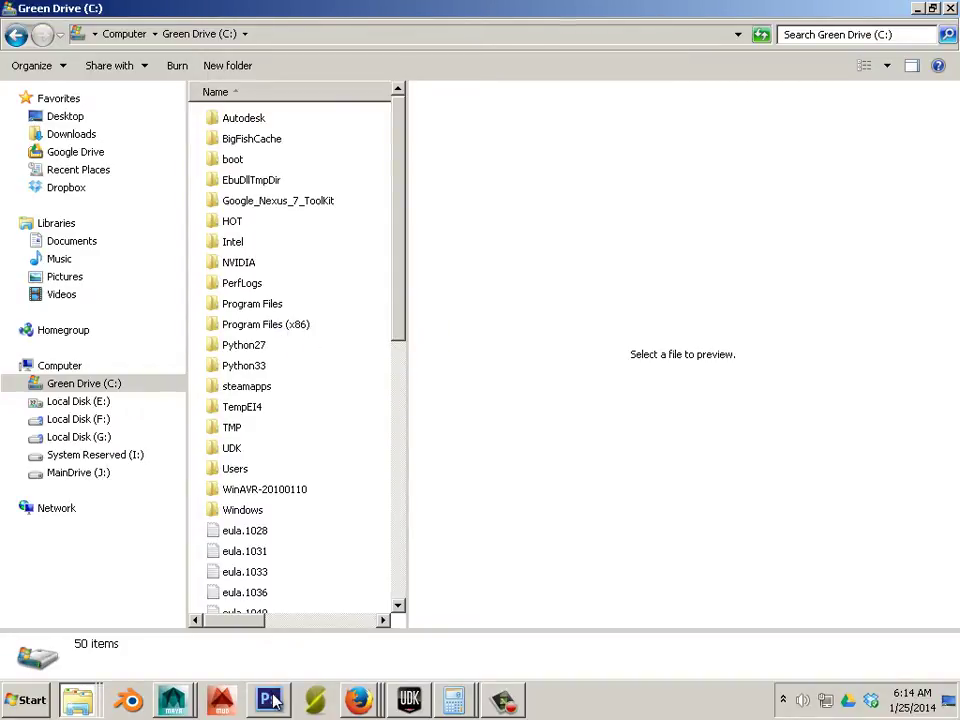
pyautogui.moveTo(271, 702)
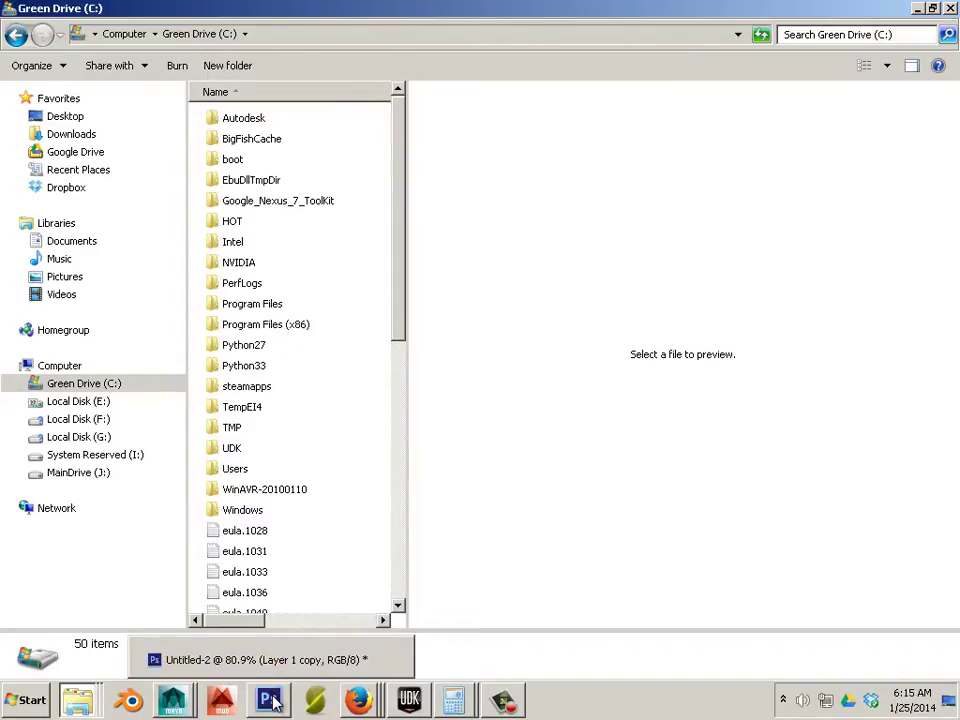
pyautogui.rightClick(271, 702)
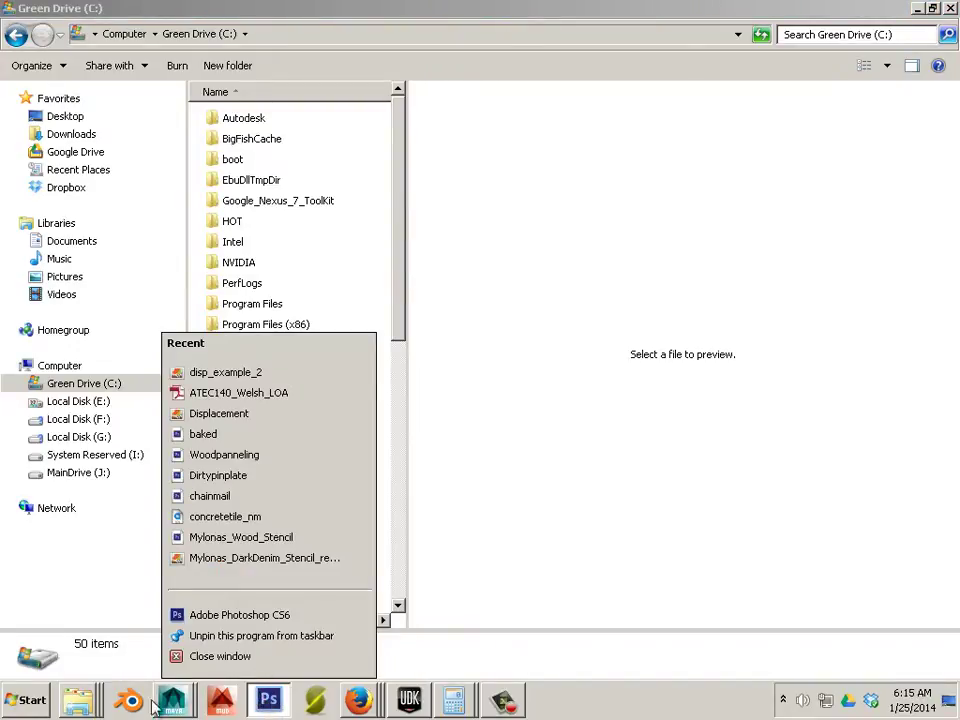
pyautogui.click(30, 702)
pyautogui.click(26, 705)
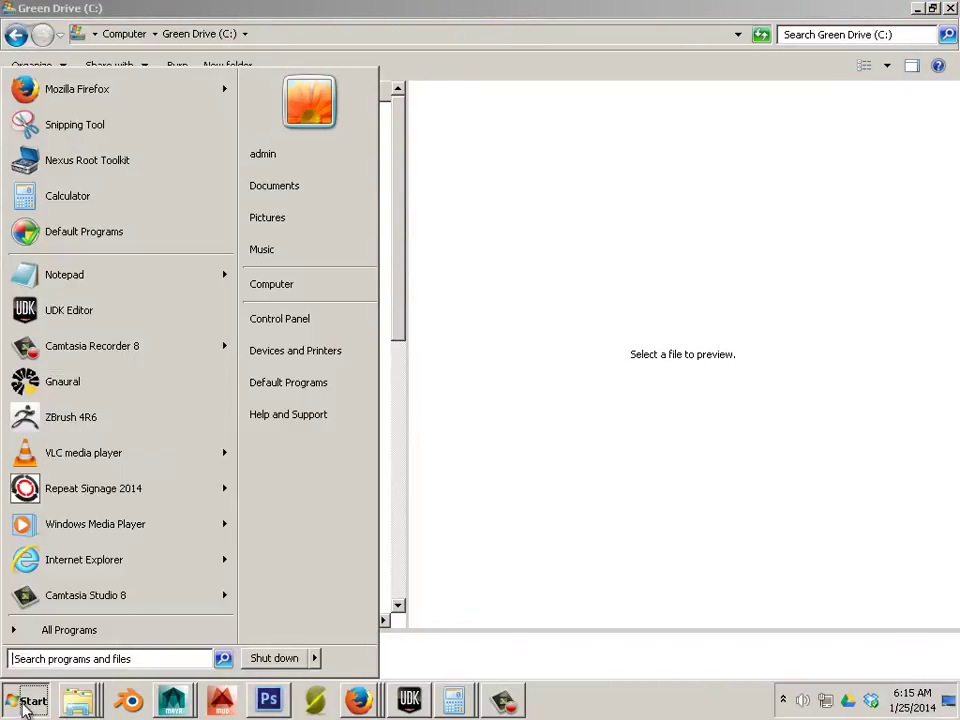
pyautogui.click(52, 629)
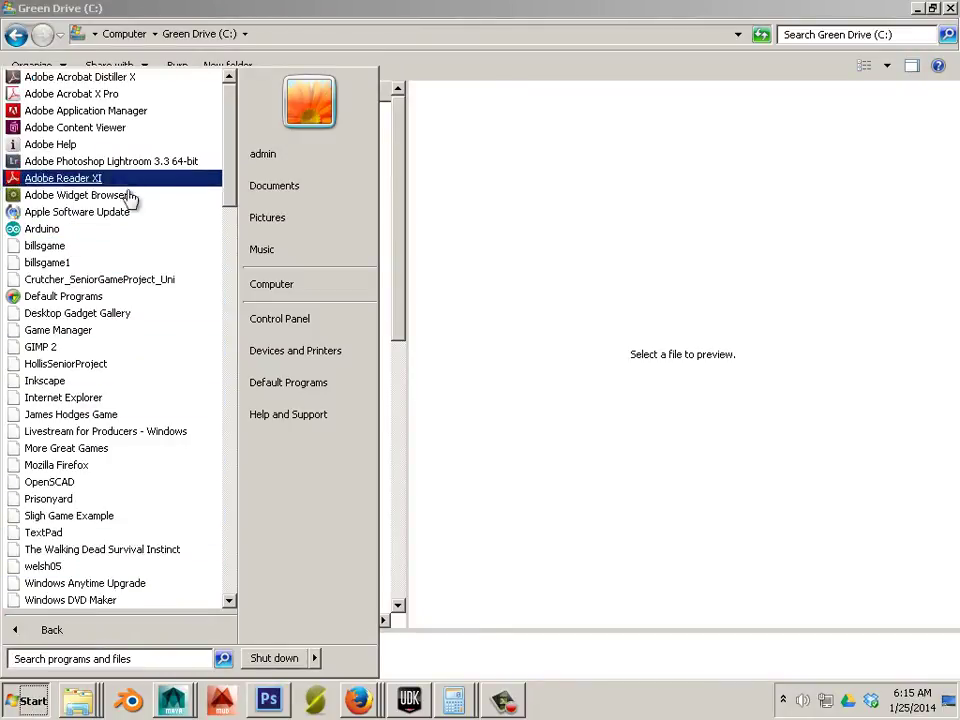
pyautogui.scroll(-1, 113, 129)
pyautogui.scroll(1, 113, 129)
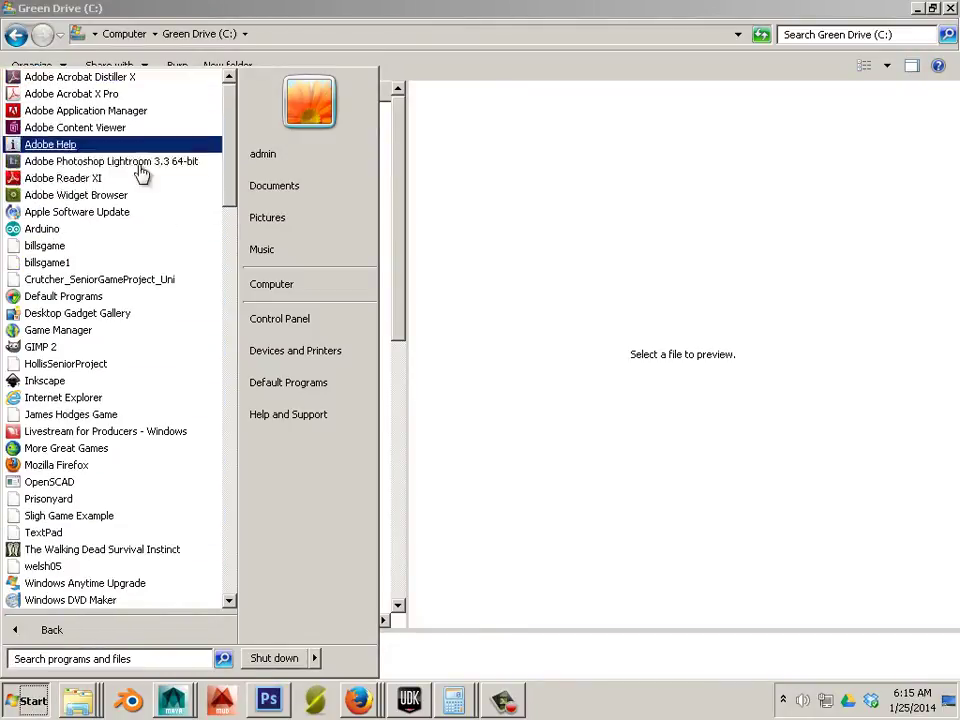
pyautogui.scroll(-3, 138, 266)
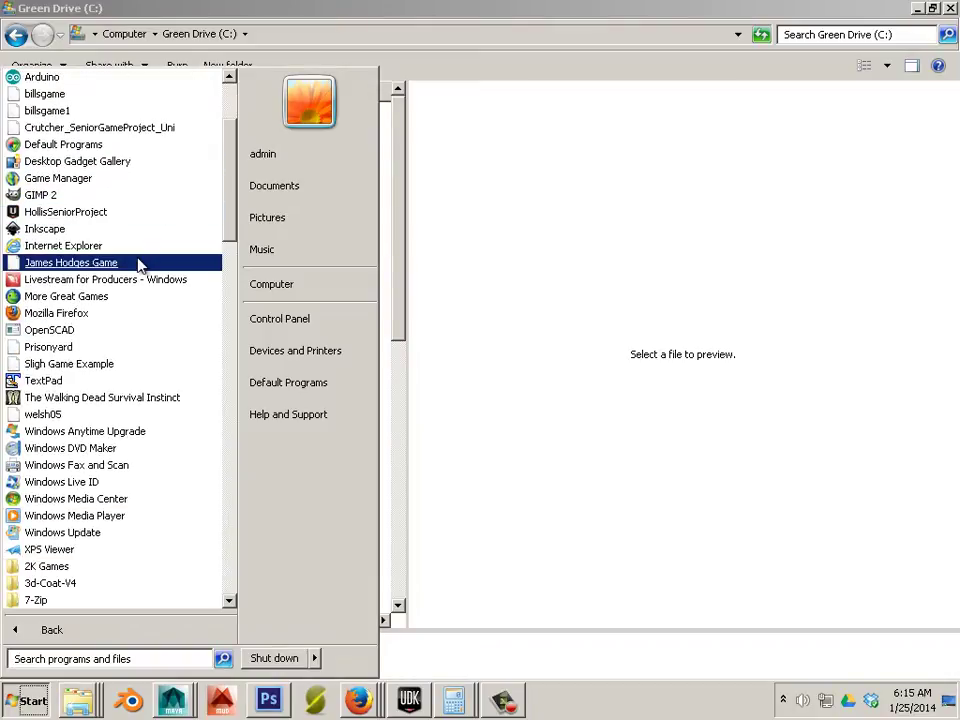
pyautogui.scroll(-6, 139, 264)
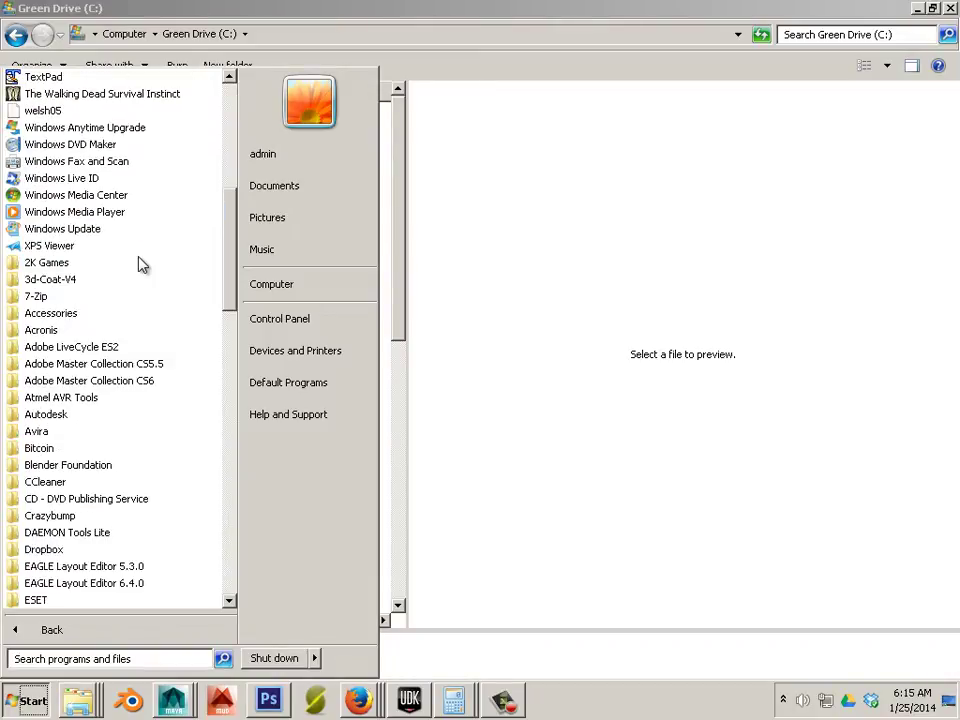
pyautogui.click(123, 386)
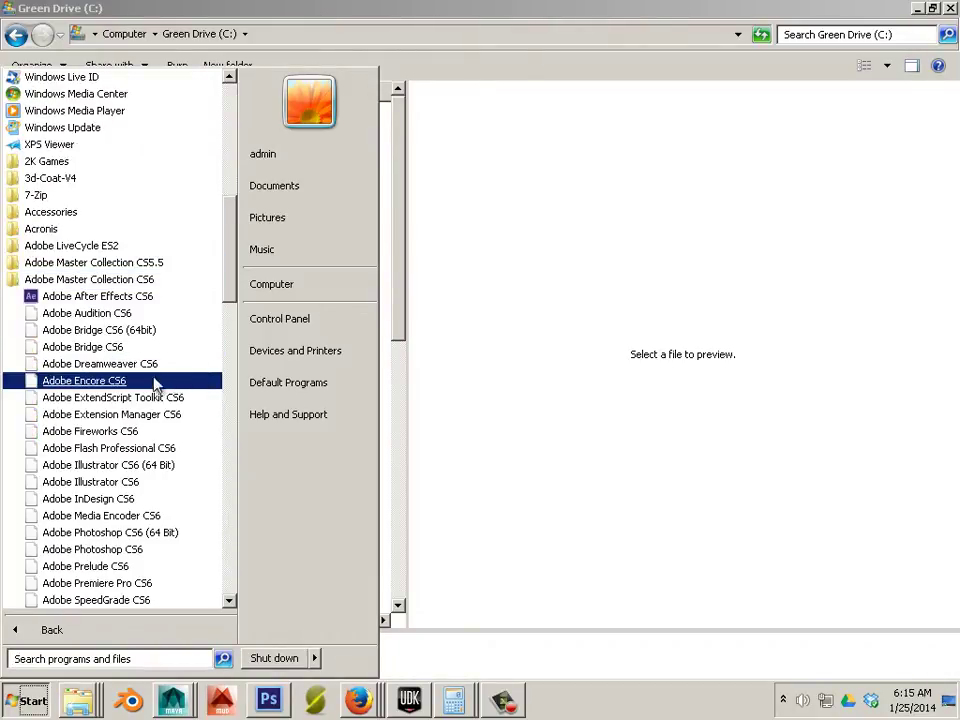
pyautogui.scroll(-2, 143, 427)
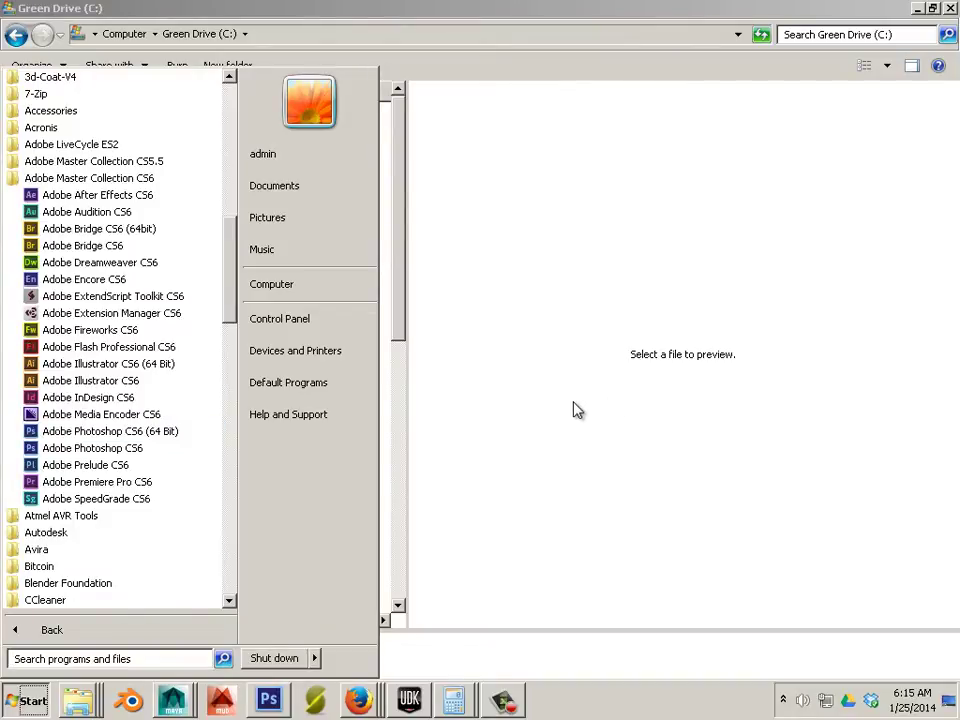
pyautogui.click(486, 403)
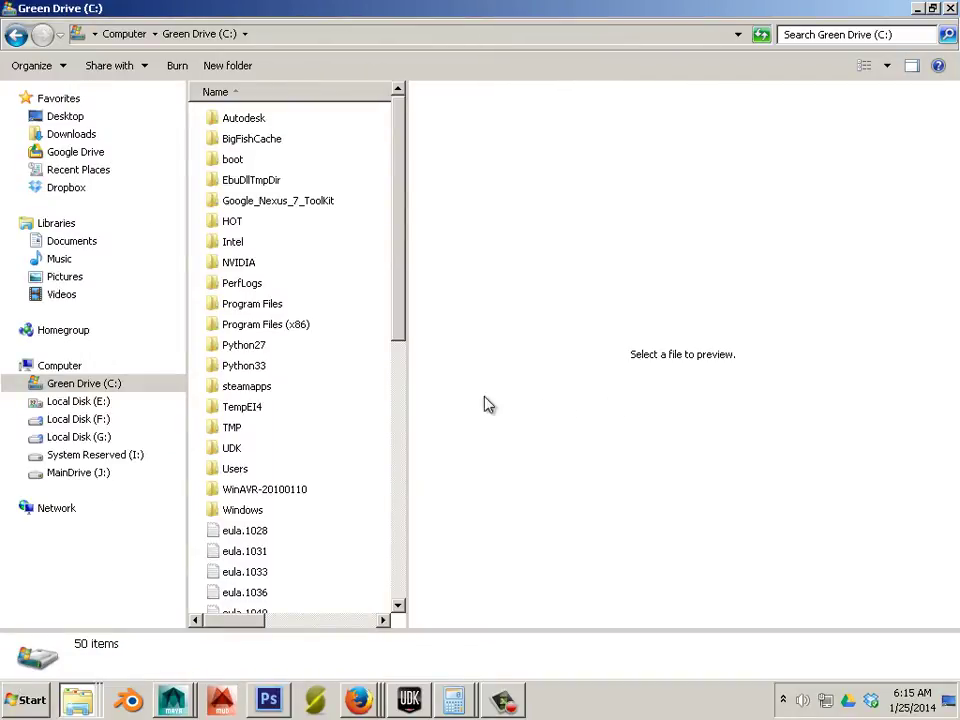
# Browse Program Files > Adobe into the Adobe Photoshop CS6 (64 Bit) folder.
pyautogui.doubleClick(270, 313)
pyautogui.doubleClick(241, 160)
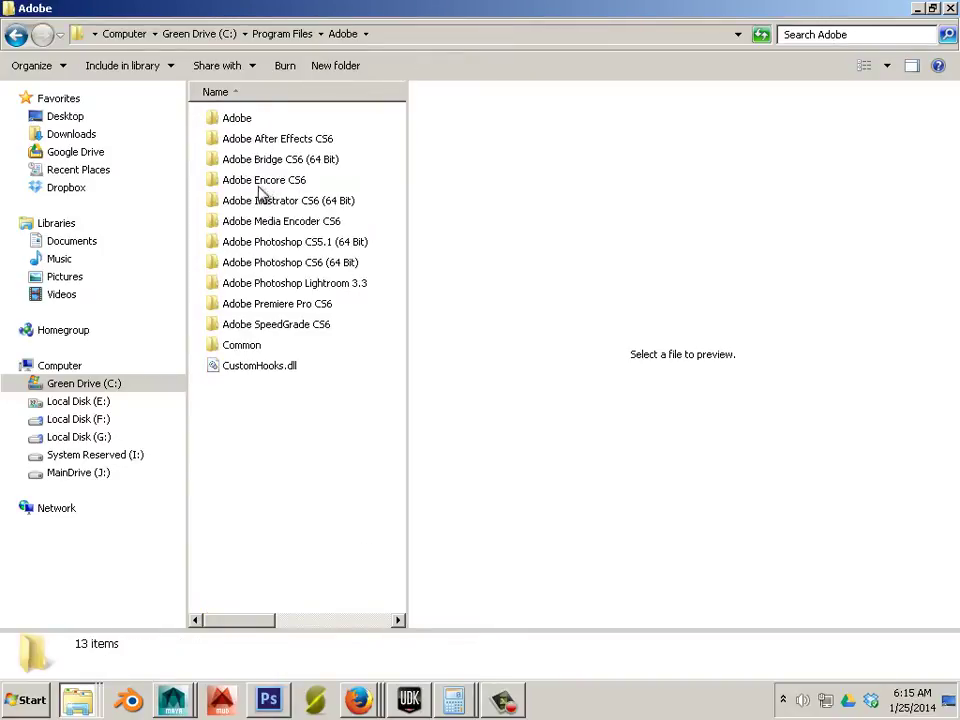
pyautogui.click(332, 263)
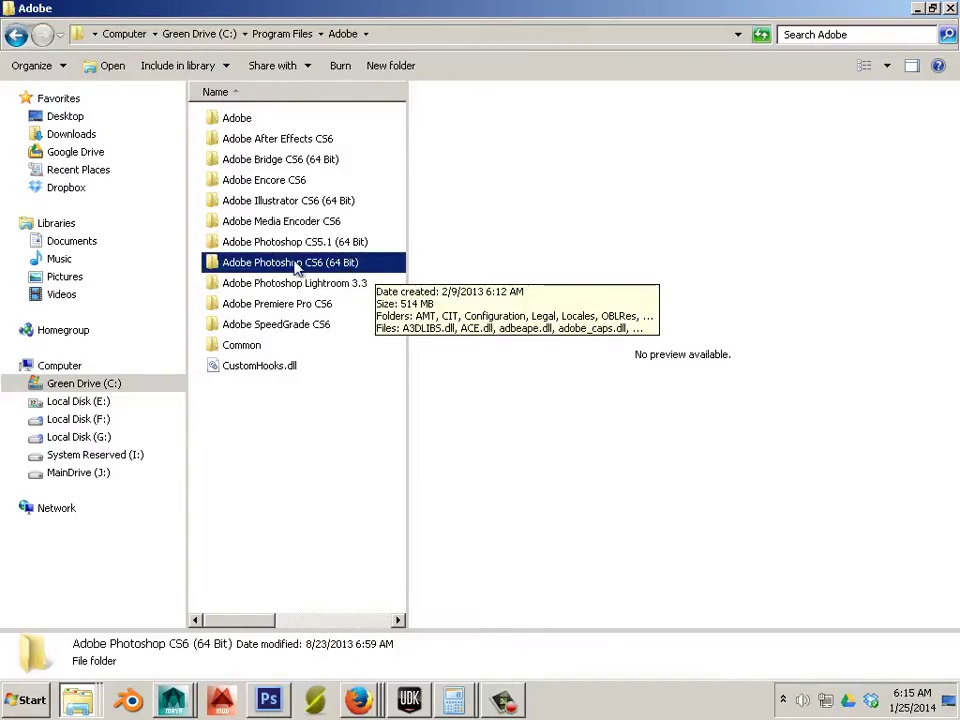
pyautogui.doubleClick(272, 263)
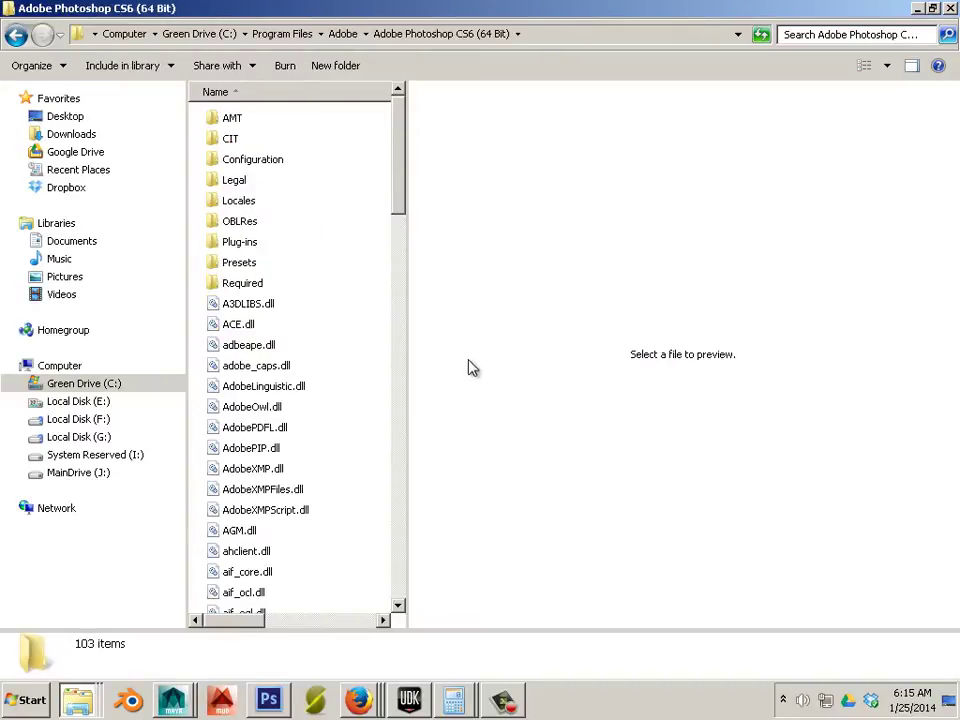
# Check that the Plug-ins folder holds only Panels, then return to the Photoshop folder.
pyautogui.click(259, 245)
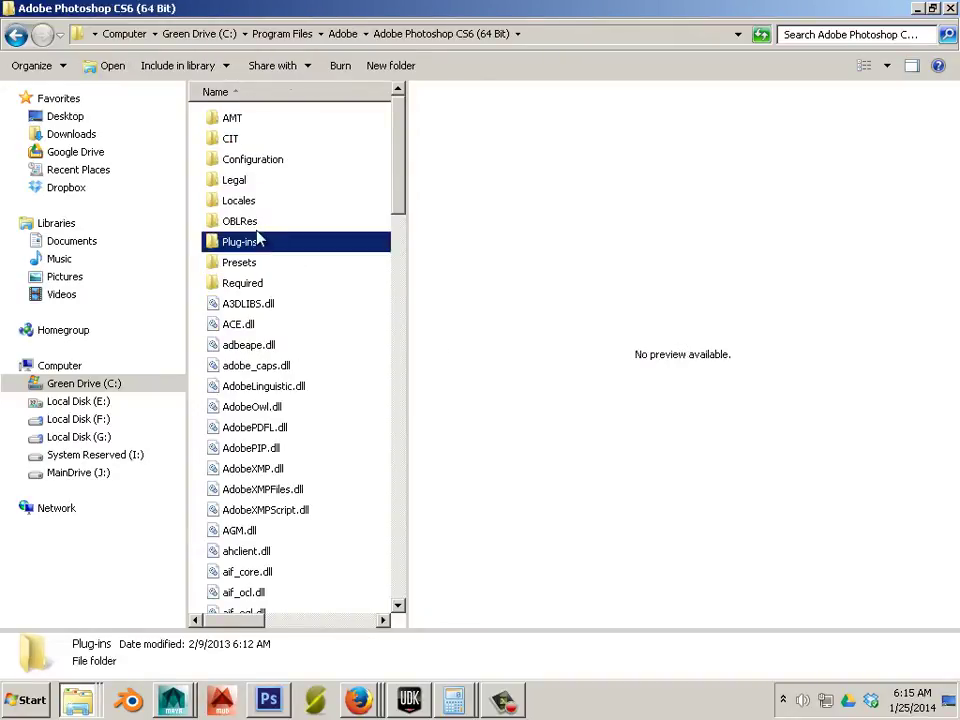
pyautogui.doubleClick(259, 245)
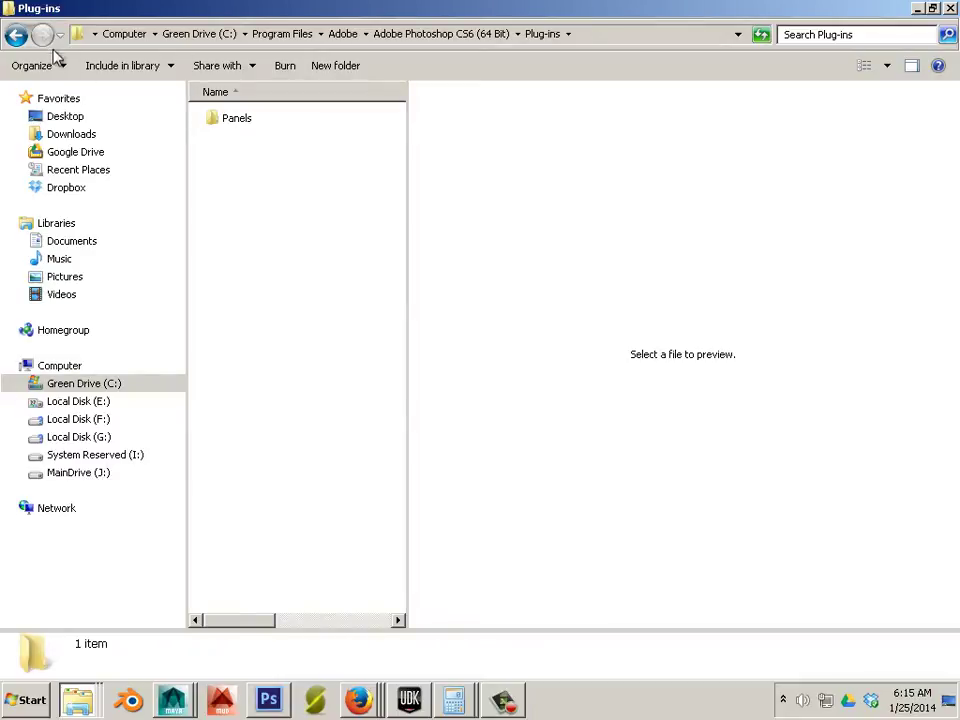
pyautogui.click(16, 35)
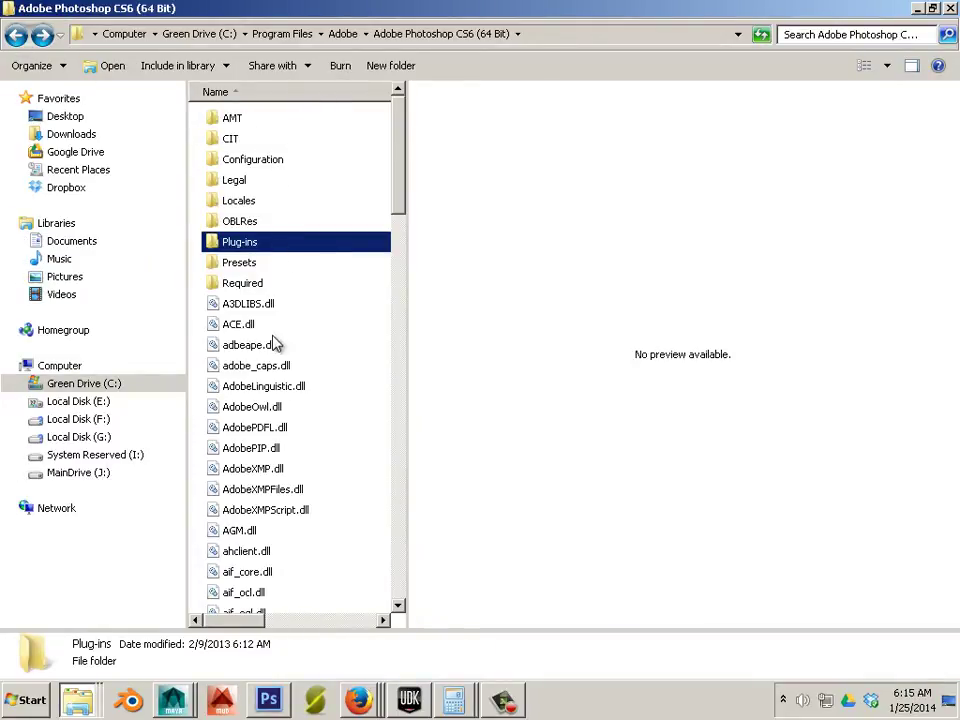
pyautogui.scroll(-1, 328, 259)
pyautogui.scroll(1, 225, 253)
pyautogui.scroll(-3, 257, 450)
pyautogui.scroll(-12, 257, 450)
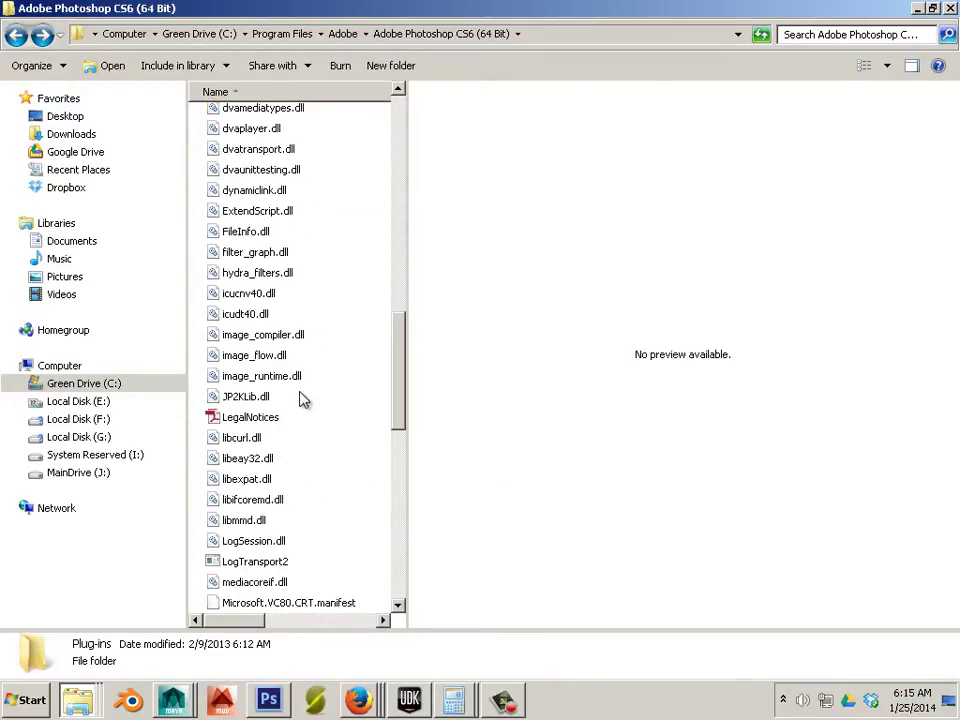
pyautogui.scroll(10, 330, 396)
pyautogui.scroll(5, 338, 395)
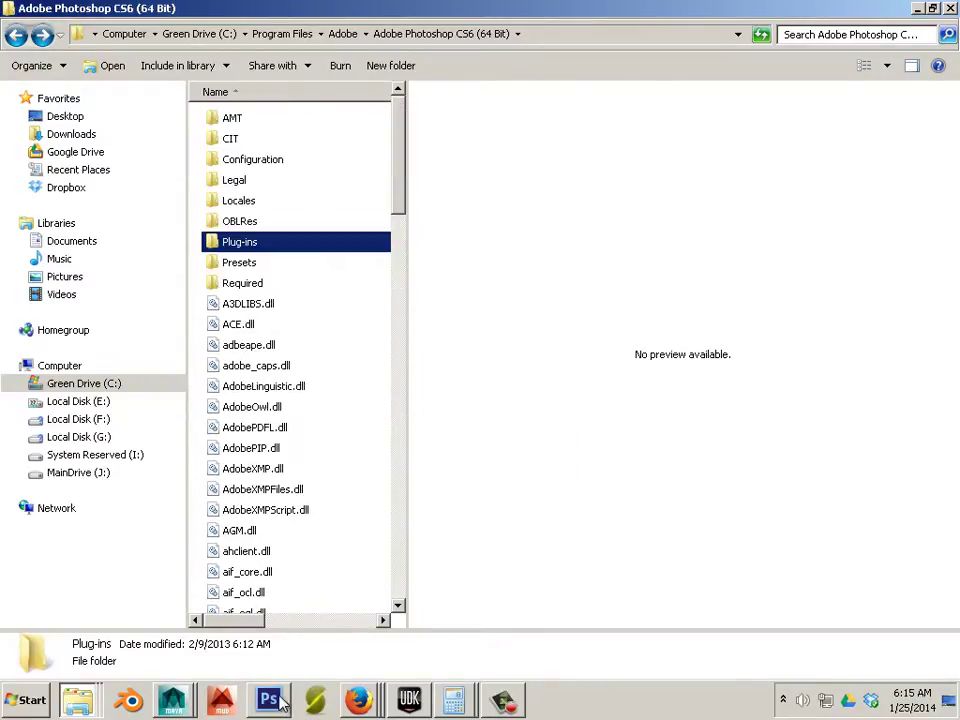
# Switch to the Untitled-2 document and dismiss the colour picker unchanged.
pyautogui.moveTo(275, 695)
pyautogui.click(285, 660)
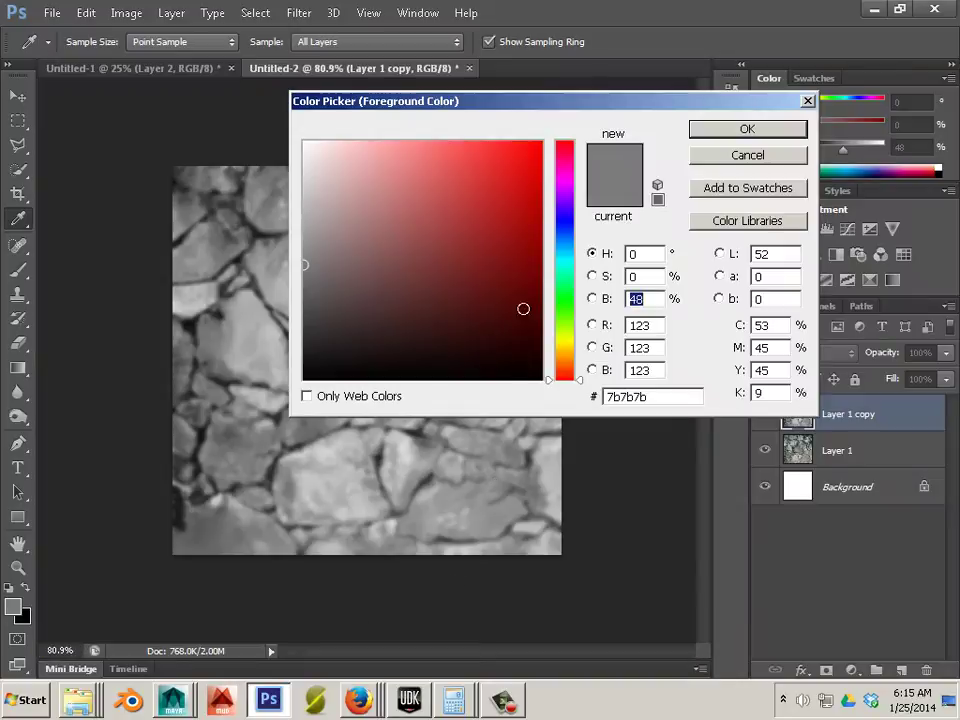
pyautogui.click(728, 157)
pyautogui.click(297, 13)
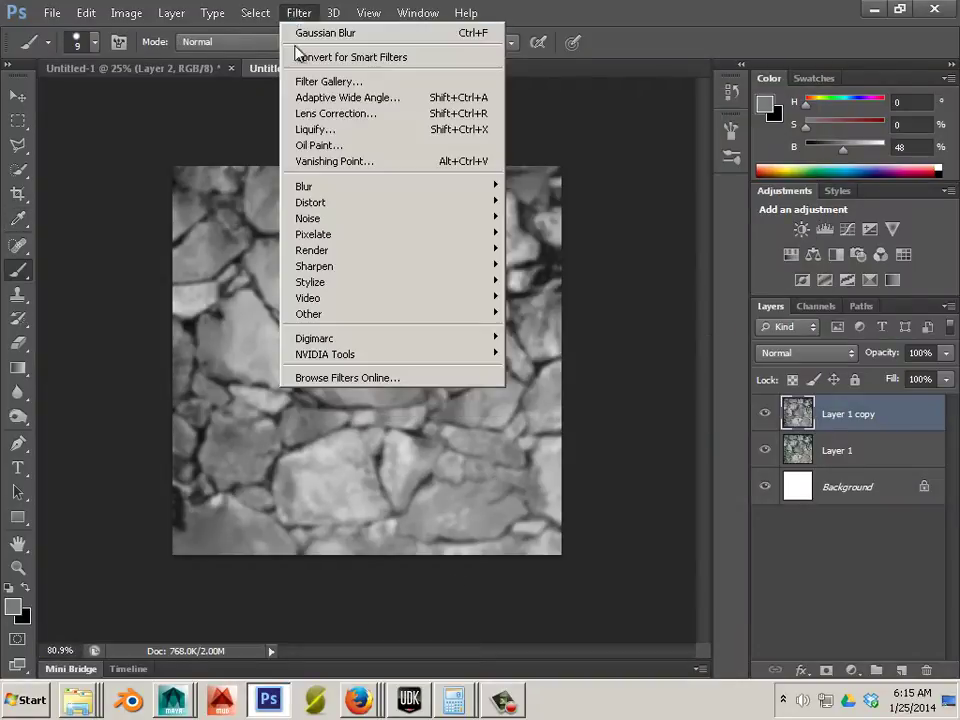
pyautogui.moveTo(317, 354)
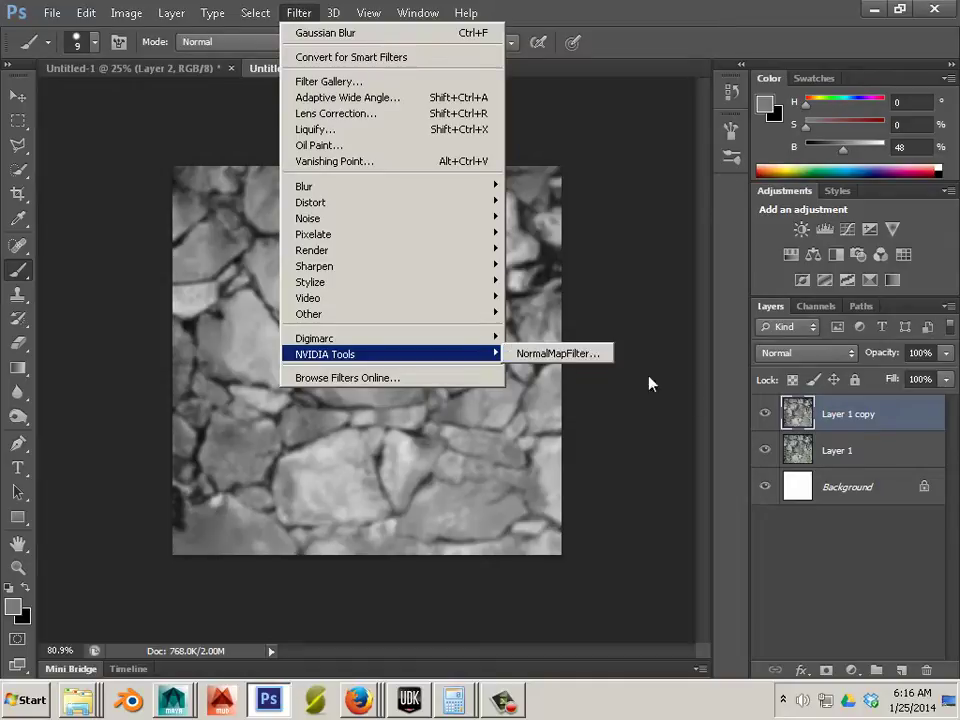
# Hide the greyscale Layer 1 copy and make Layer 1 the active layer.
pyautogui.click(765, 413)
pyautogui.click(847, 451)
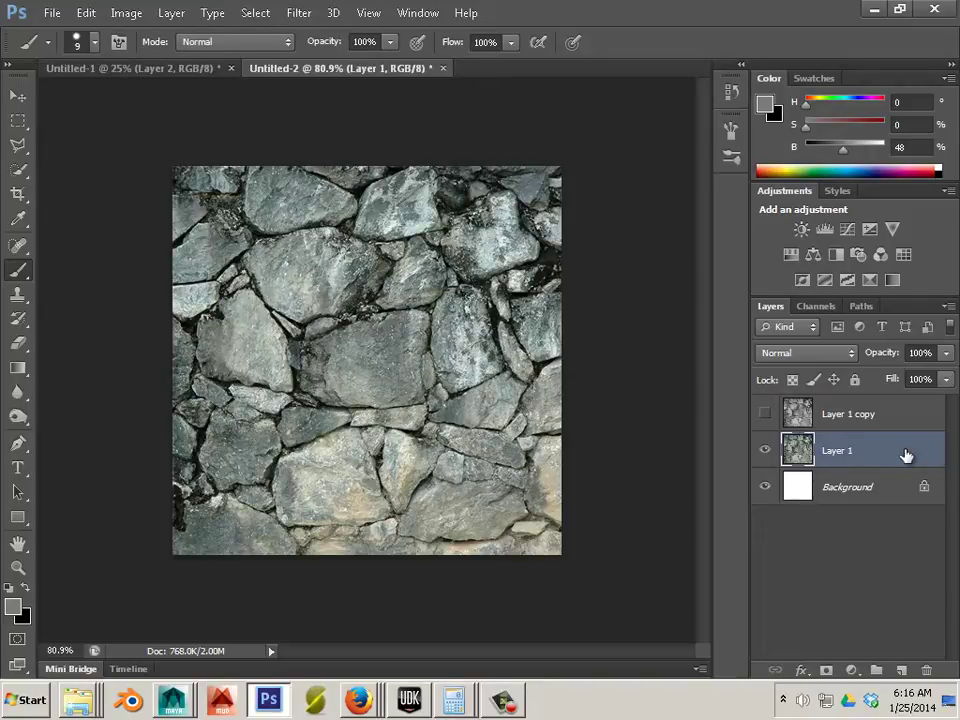
pyautogui.click(299, 12)
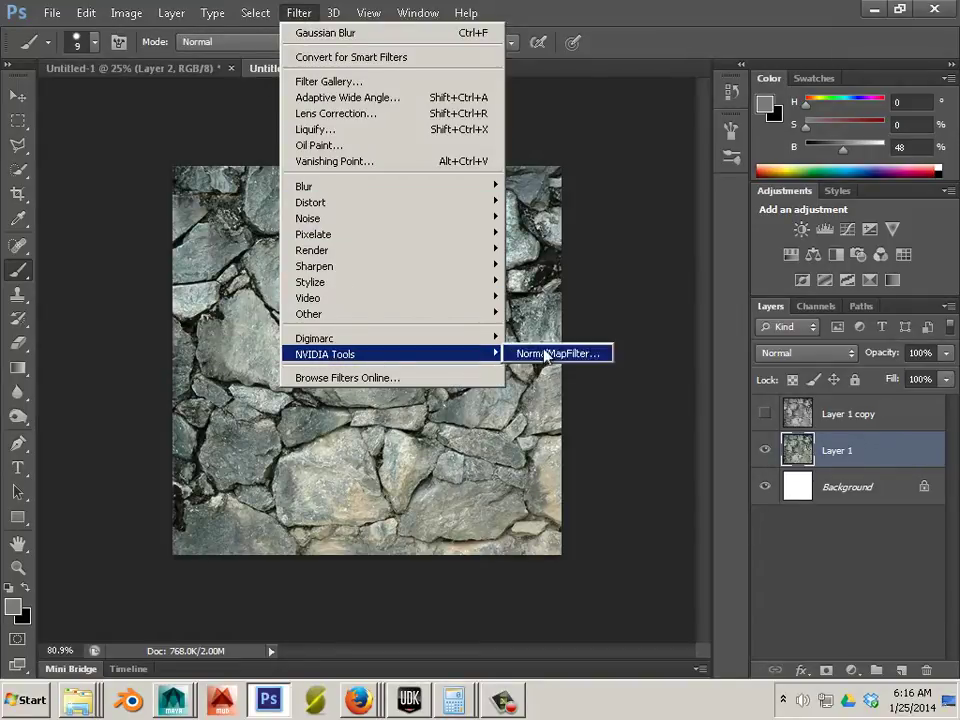
# Run NormalMapFilter with Average RGB as the height source and edit the Scale to 2.
pyautogui.click(553, 356)
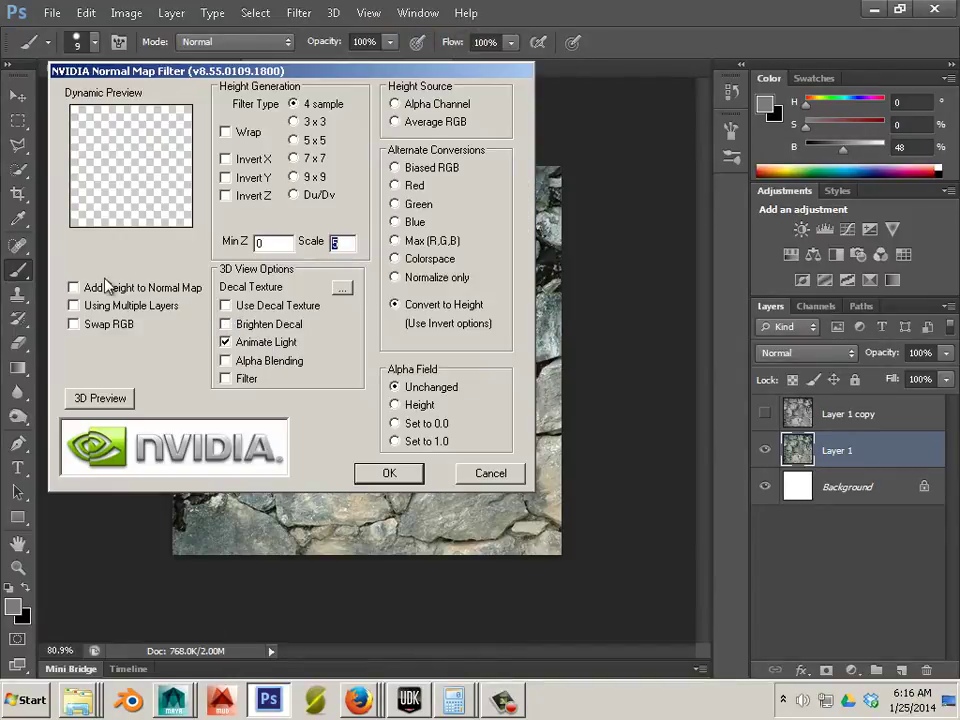
pyautogui.click(396, 122)
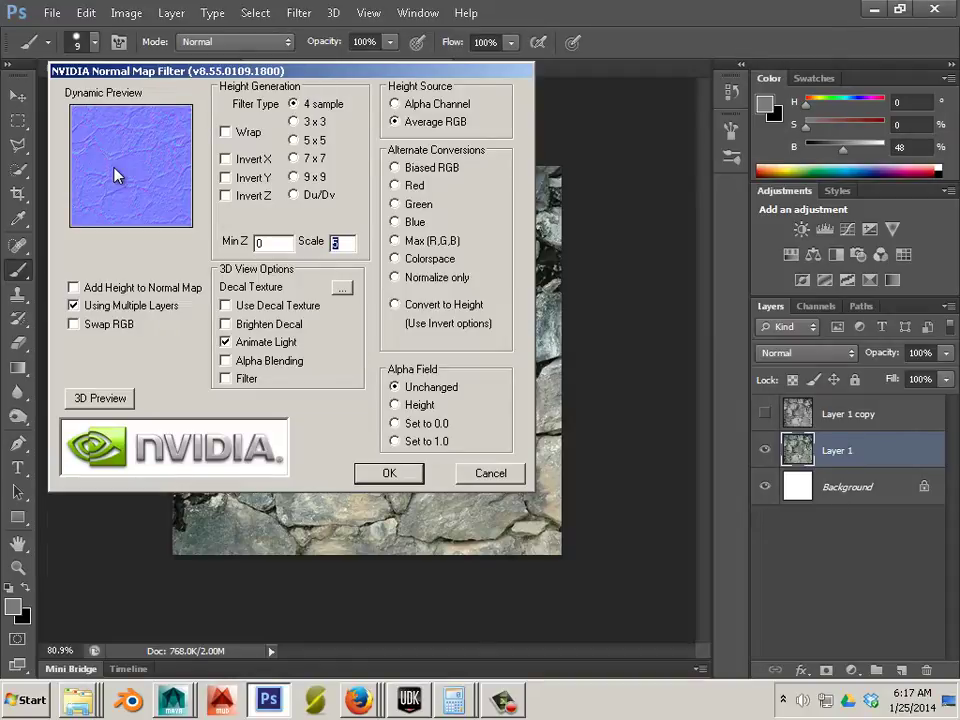
pyautogui.write('6')
pyautogui.click(331, 241)
pyautogui.write('6')
pyautogui.write('5')
# Apply the normal map filter to Layer 1 and zoom in to inspect the blue result.
pyautogui.click(275, 248)
pyautogui.click(389, 473)
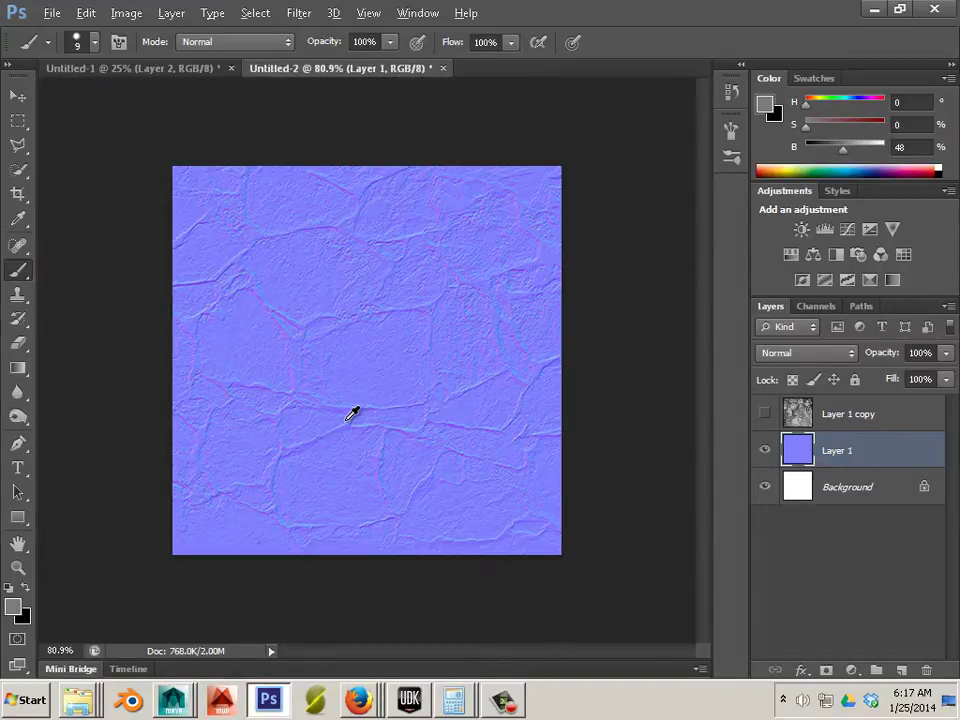
pyautogui.keyDown('alt'); pyautogui.scroll(4, 352, 413); pyautogui.keyUp('alt')
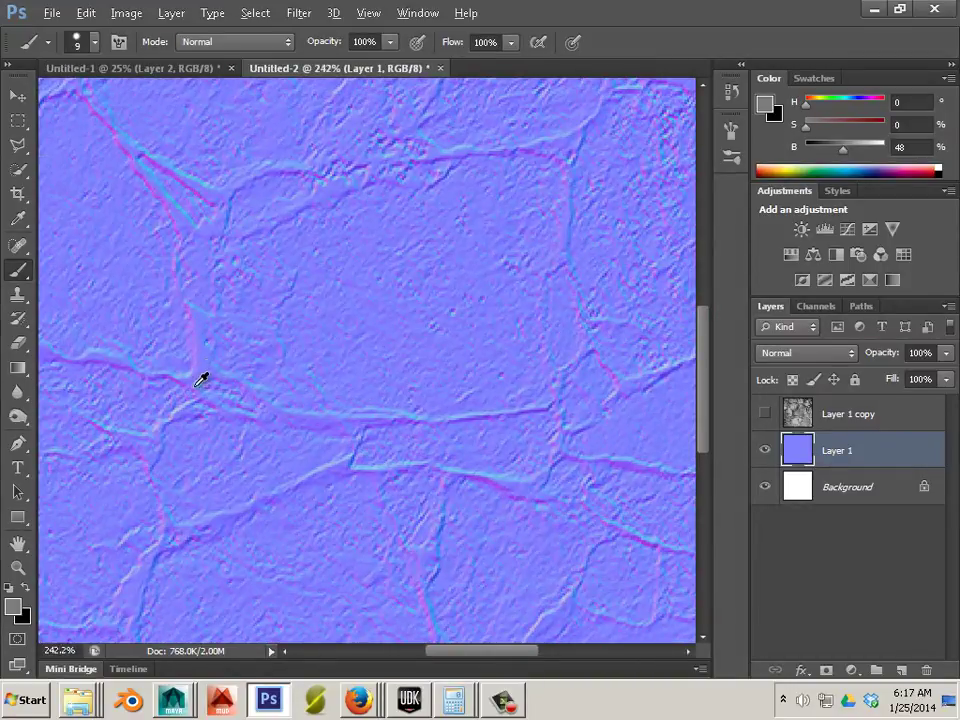
pyautogui.keyDown('alt'); pyautogui.scroll(1, 202, 392); pyautogui.keyUp('alt')
pyautogui.keyDown('alt'); pyautogui.scroll(4, 200, 392); pyautogui.keyUp('alt')
pyautogui.keyDown('alt'); pyautogui.scroll(-3, 199, 385); pyautogui.keyUp('alt')
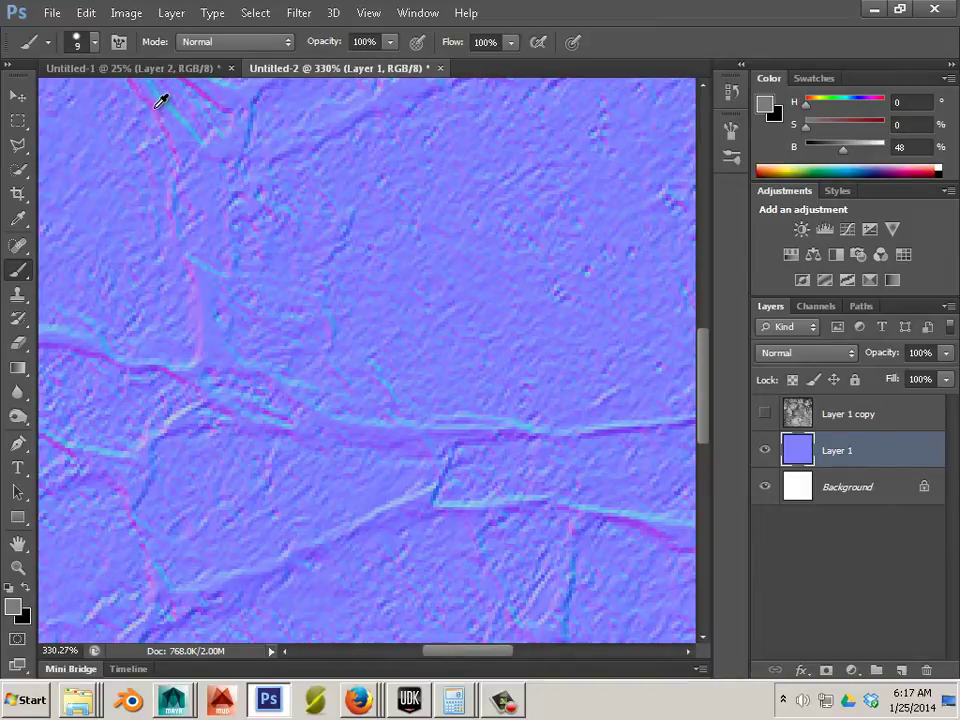
pyautogui.keyDown('alt'); pyautogui.scroll(-3, 439, 311); pyautogui.keyUp('alt')
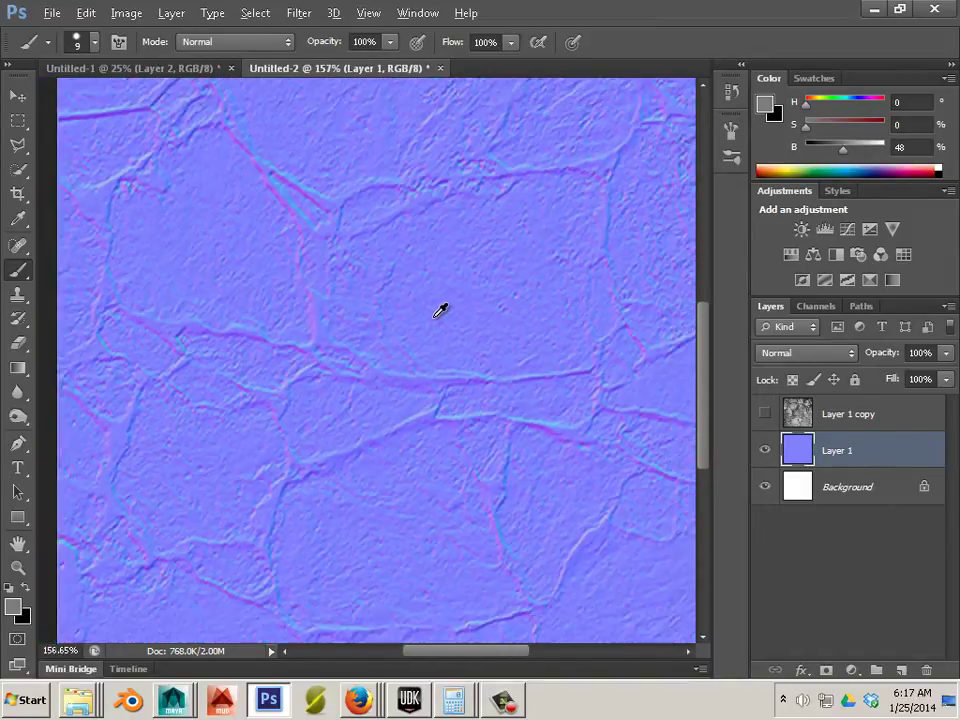
pyautogui.keyDown('alt'); pyautogui.scroll(-2, 439, 311); pyautogui.keyUp('alt')
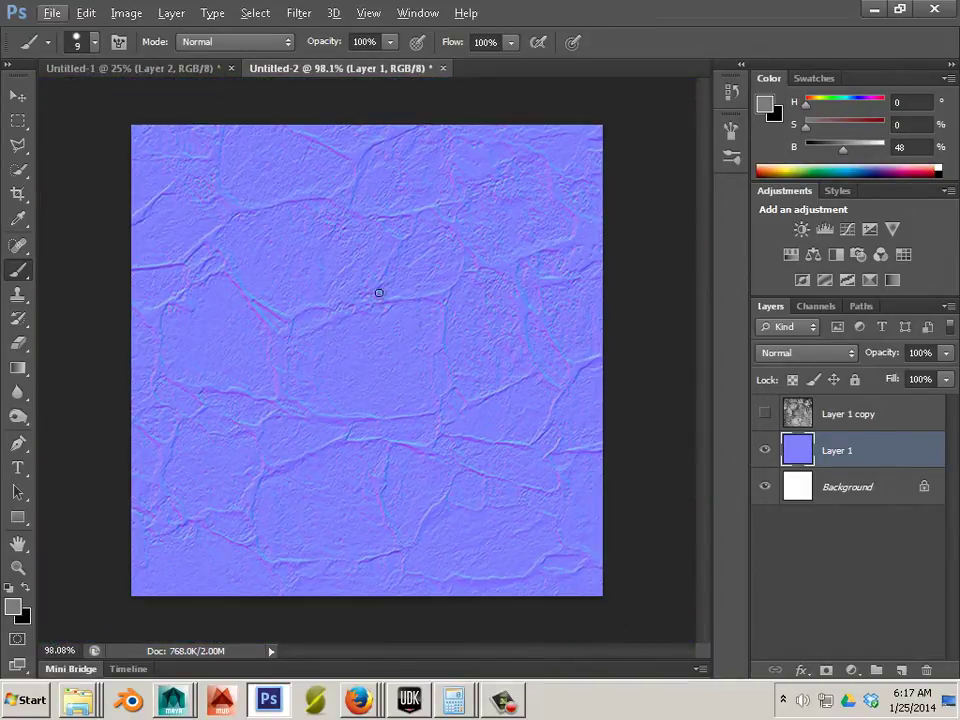
# In Save As, rename the file from disp_example_2 to nm_example_2.
pyautogui.click(42, 13)
pyautogui.click(44, 13)
pyautogui.click(44, 13)
pyautogui.click(80, 214)
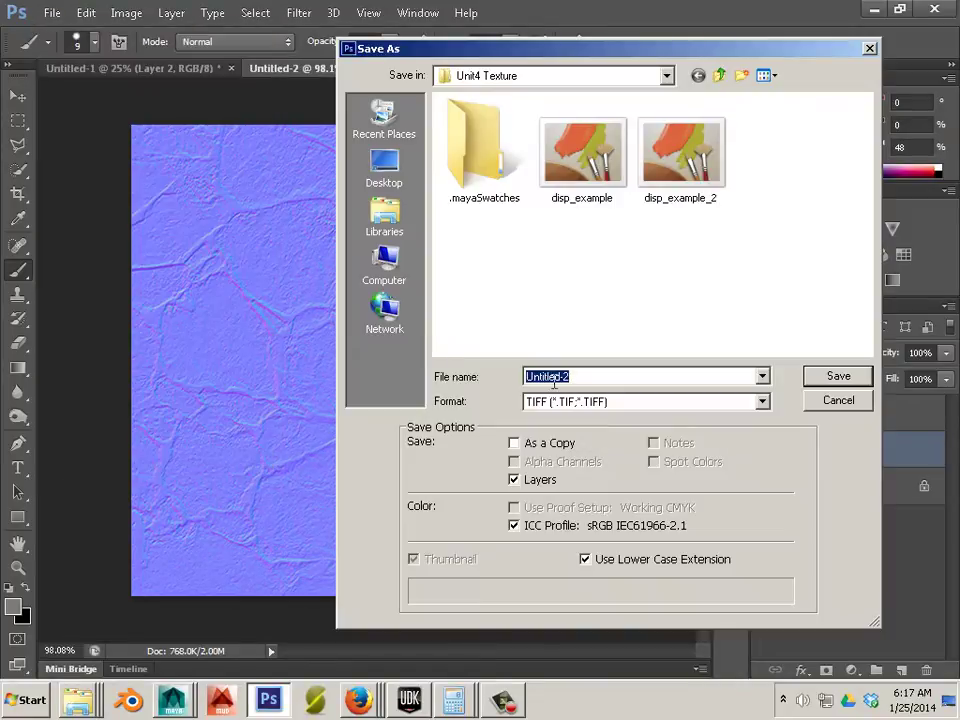
pyautogui.click(668, 155)
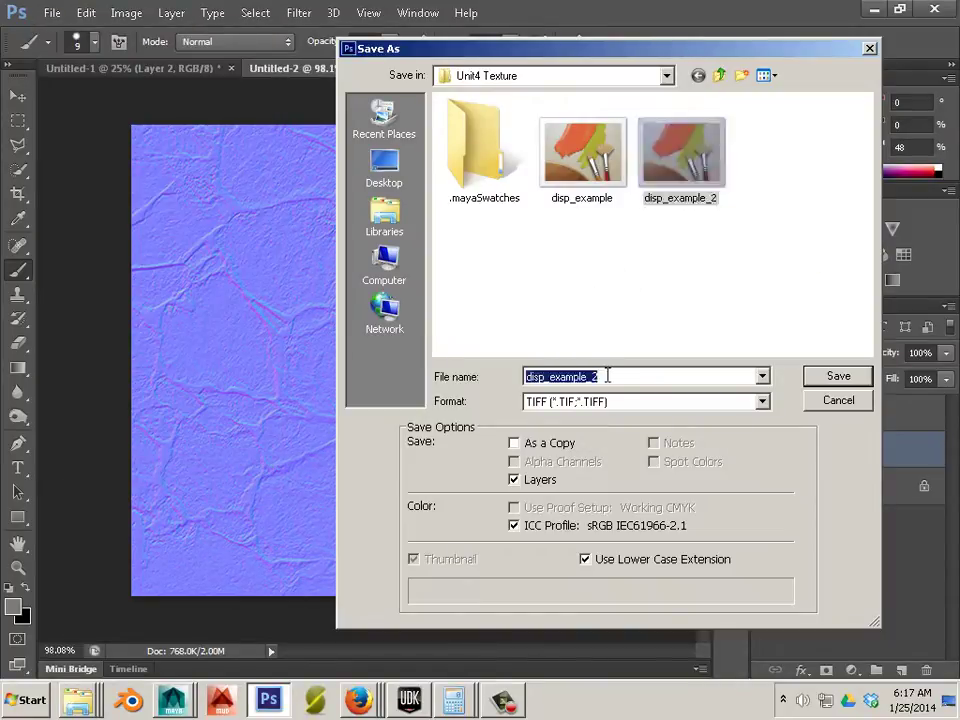
pyautogui.click(638, 376)
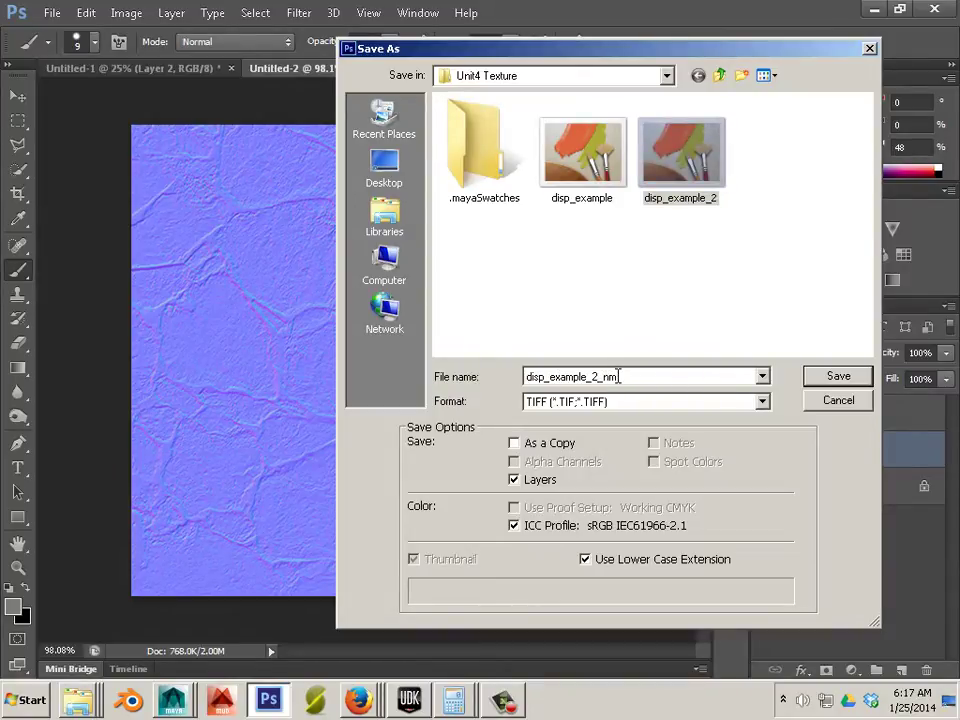
pyautogui.press('BackSpace')
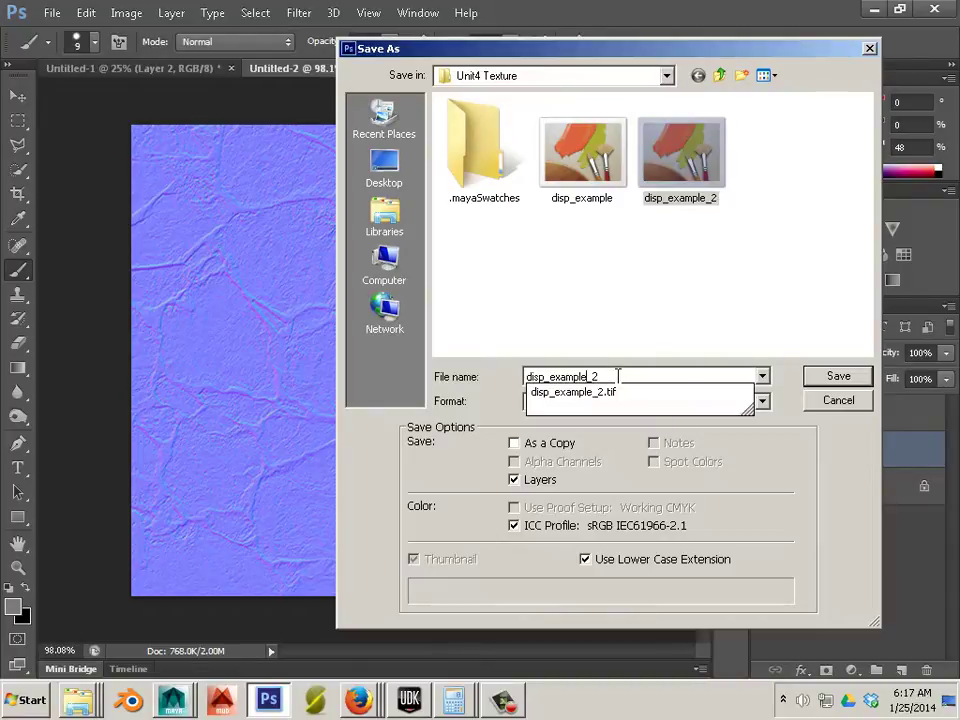
pyautogui.press('BackSpace')
pyautogui.press('BackSpace')
pyautogui.press('BackSpace')
pyautogui.press('BackSpace')
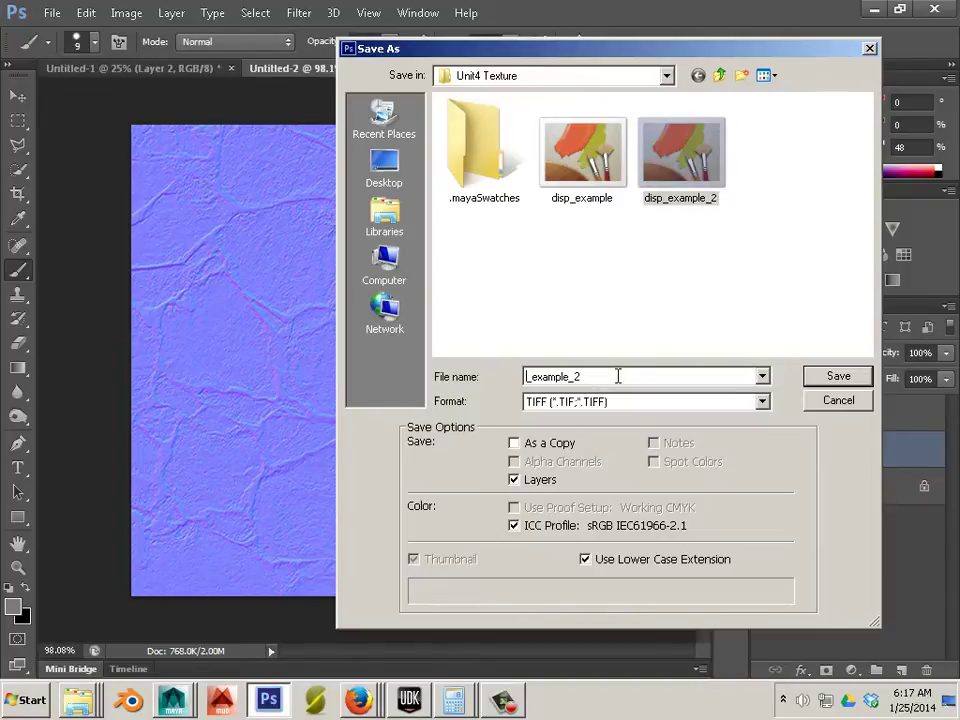
pyautogui.write('nm')
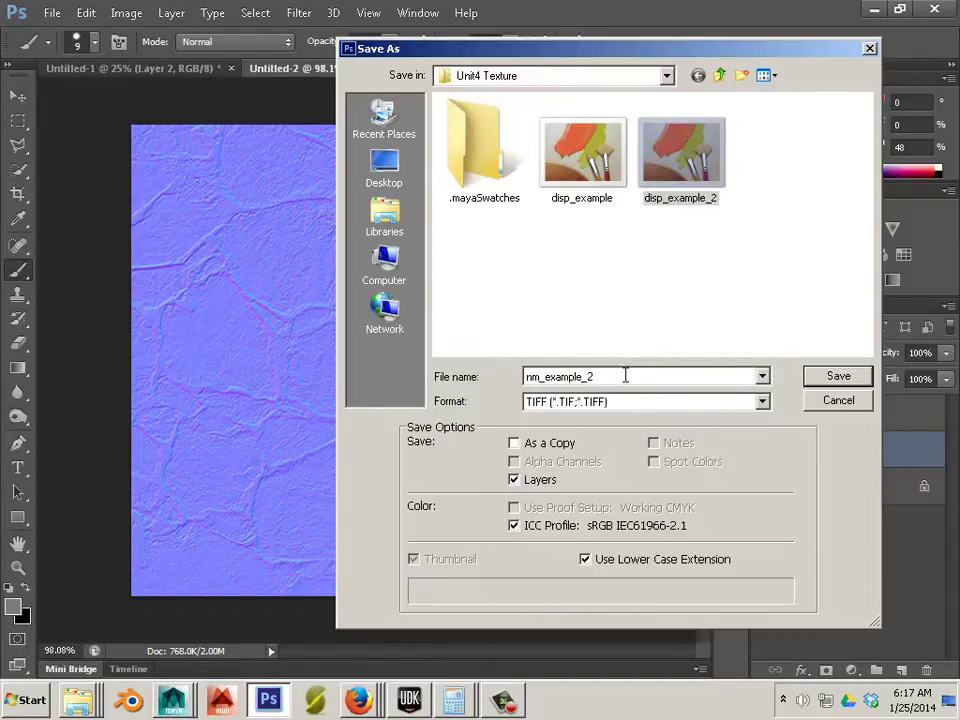
# Save it as a TIFF copy without layers, accepting the TIFF options.
pyautogui.click(514, 443)
pyautogui.click(514, 480)
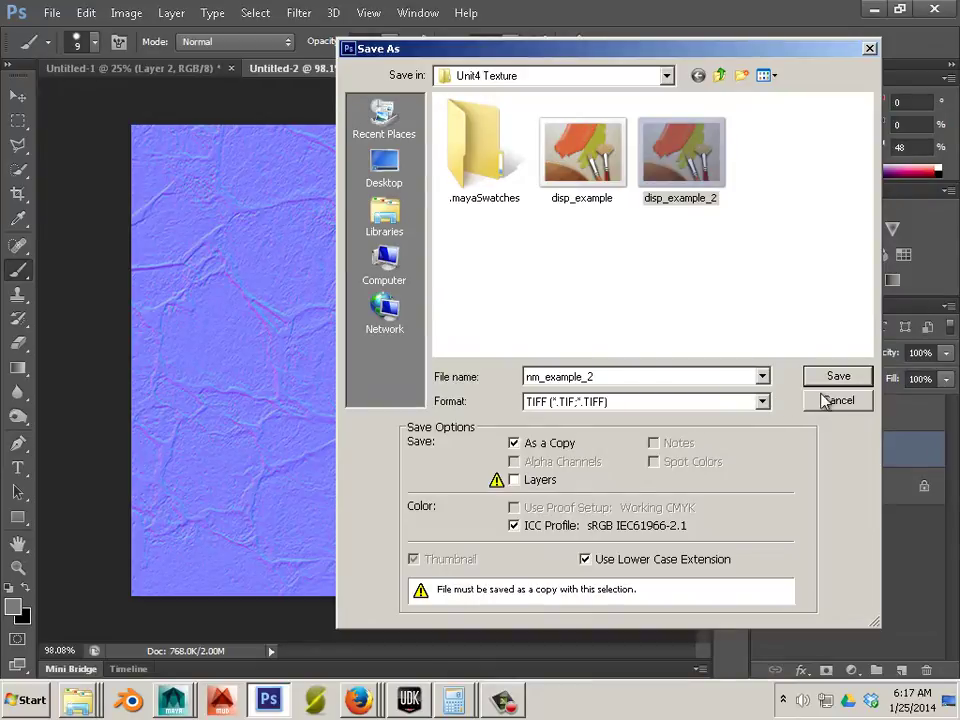
pyautogui.click(862, 376)
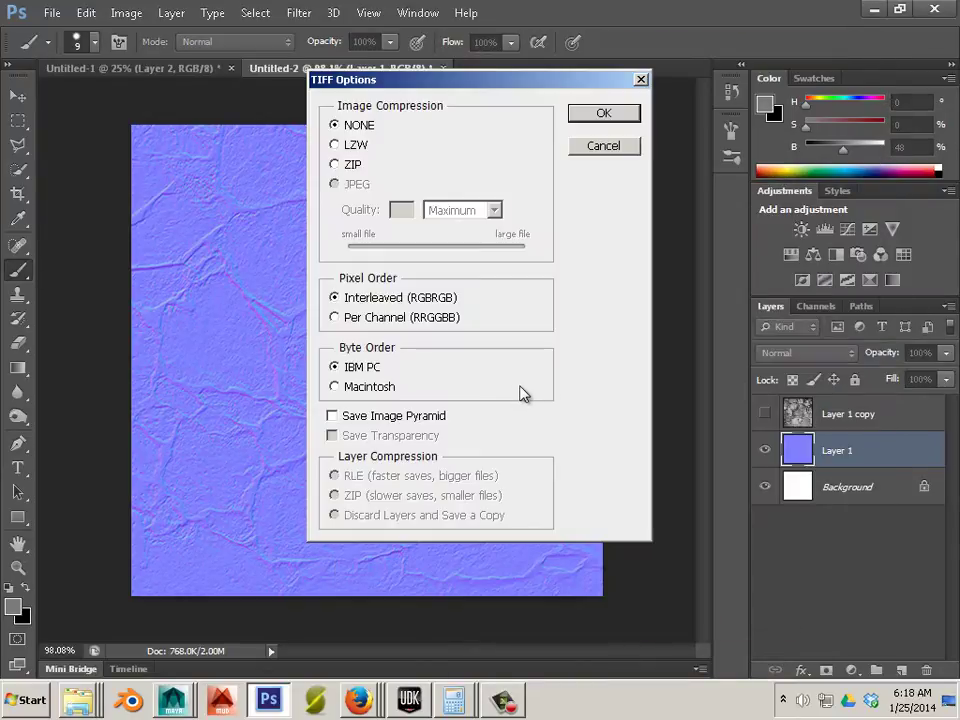
pyautogui.click(576, 117)
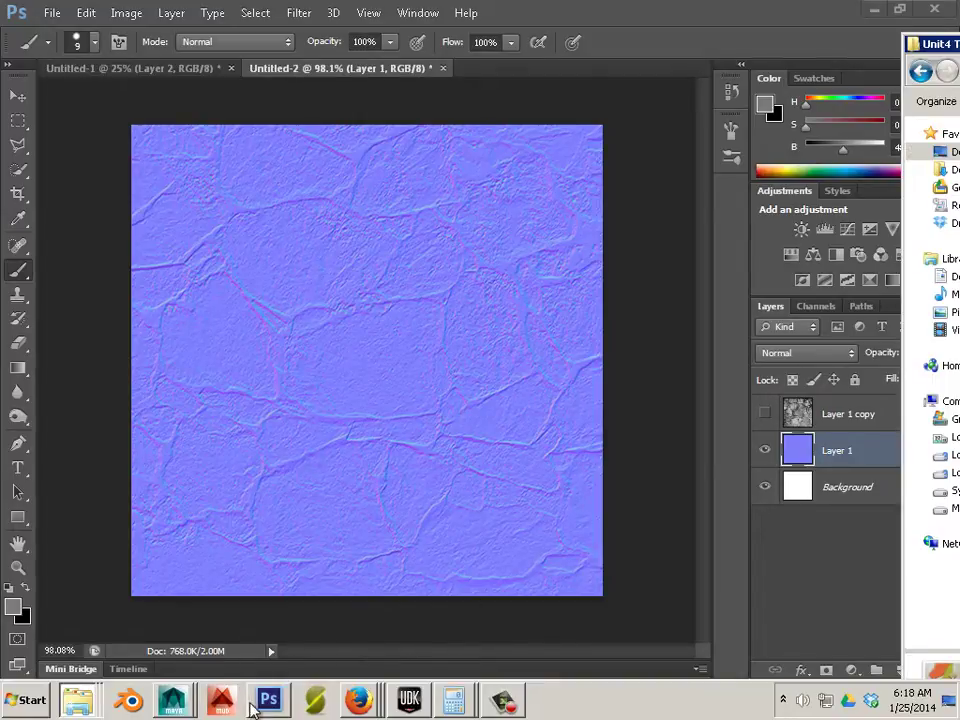
# Return to Maya, close the Render View and open the Hypershade.
pyautogui.click(184, 703)
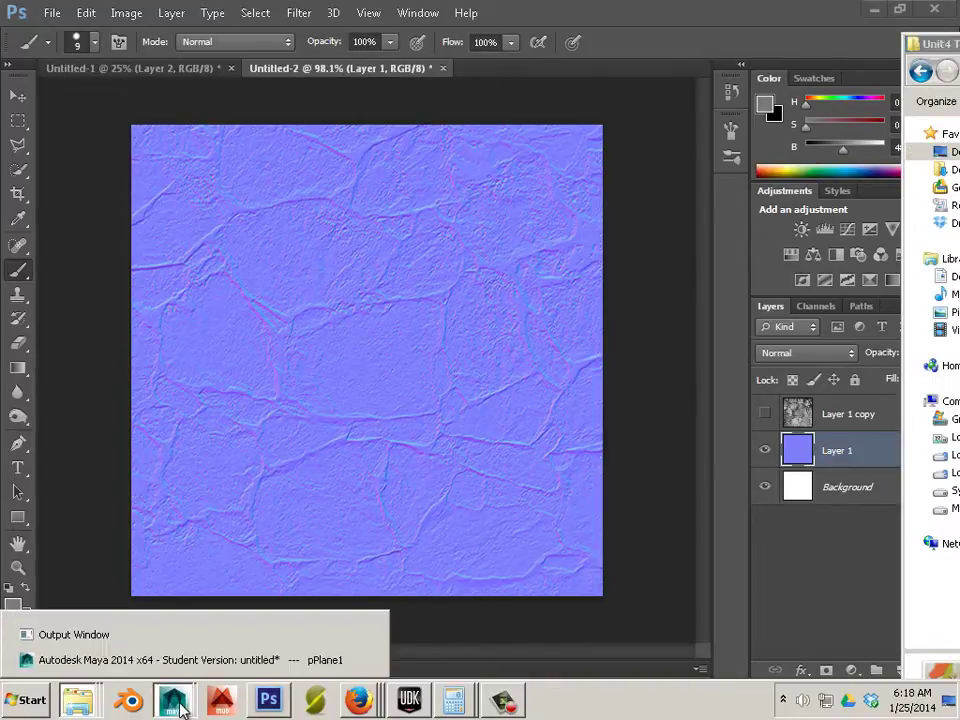
pyautogui.click(189, 660)
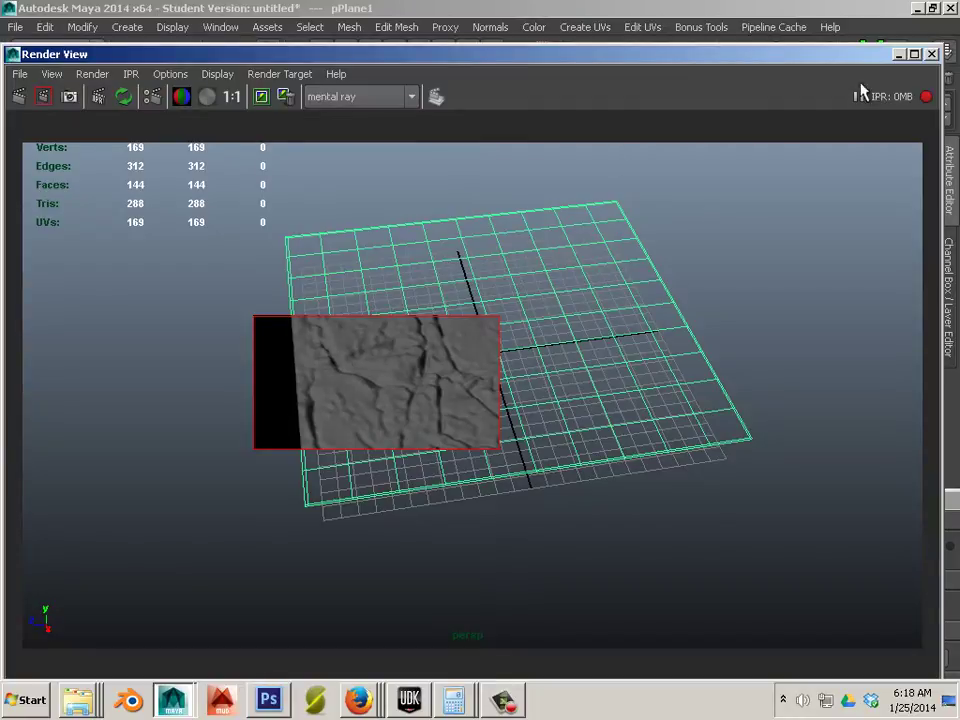
pyautogui.click(929, 55)
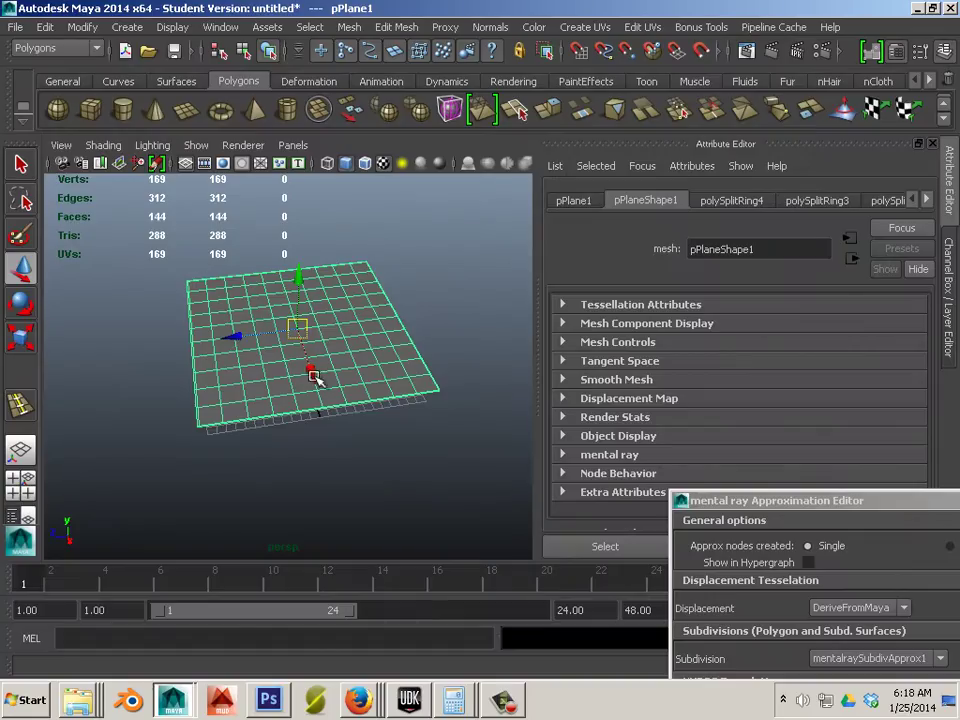
pyautogui.click(220, 27)
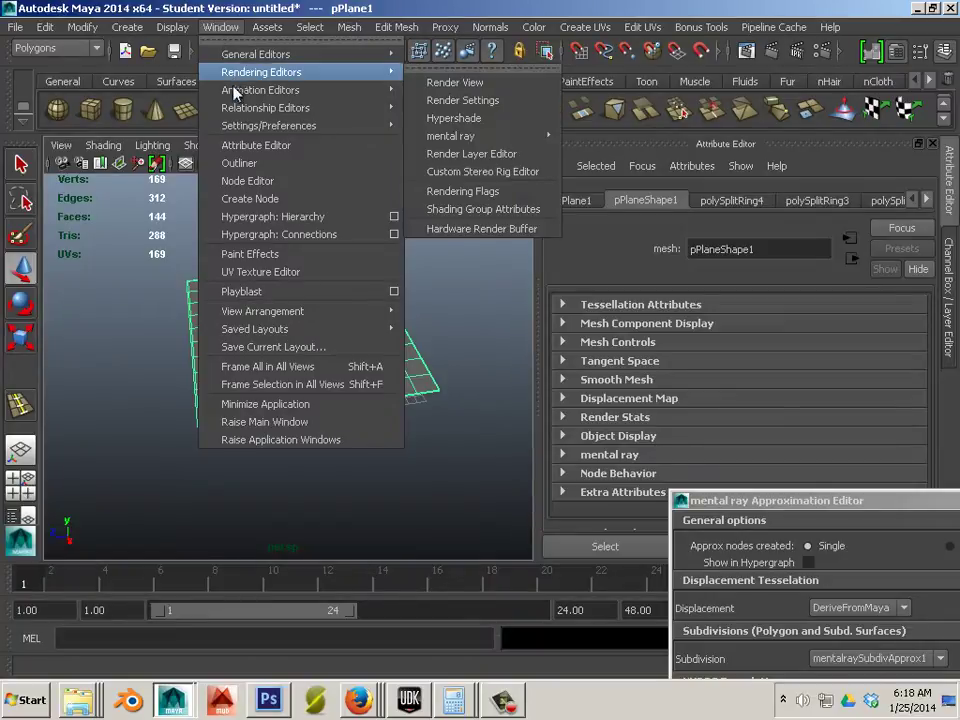
pyautogui.moveTo(261, 72)
pyautogui.click(437, 118)
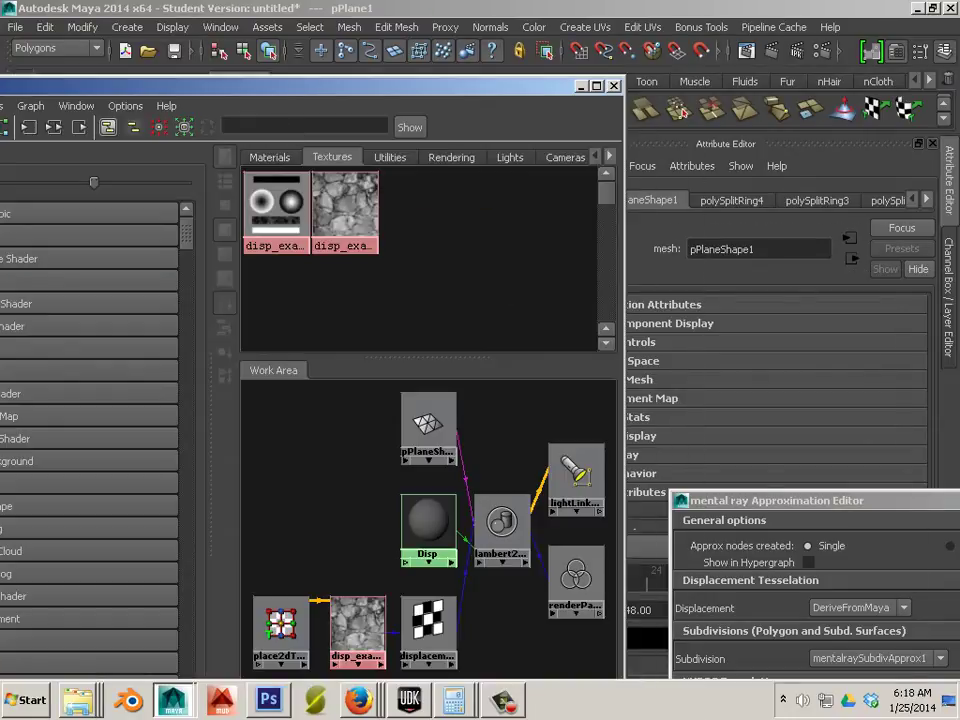
# Connect the nm_example_2 texture to the Disp shader as a bump map via bump2d1.
pyautogui.moveTo(959, 249); pyautogui.dragTo(454, 336)
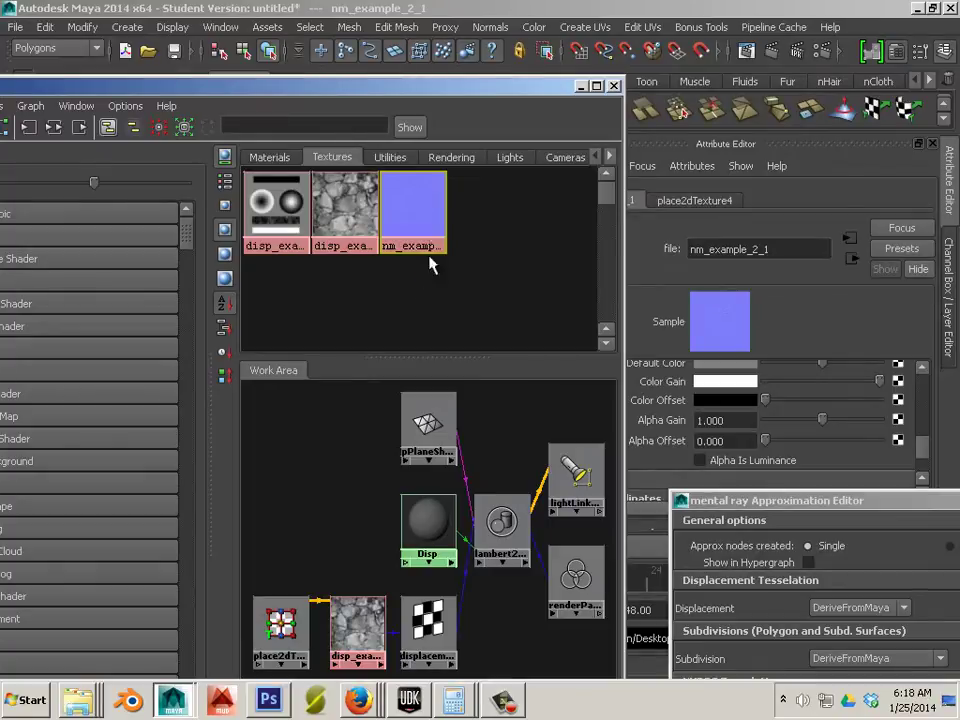
pyautogui.moveTo(431, 251); pyautogui.dragTo(450, 514, button='middle')
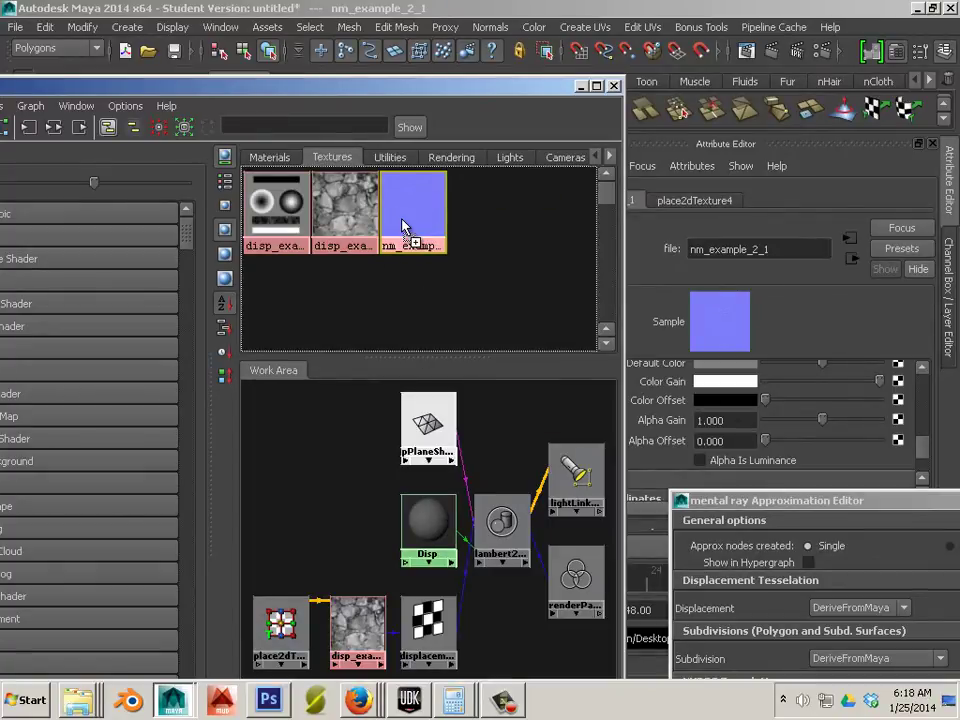
pyautogui.moveTo(403, 229); pyautogui.dragTo(430, 518, button='middle')
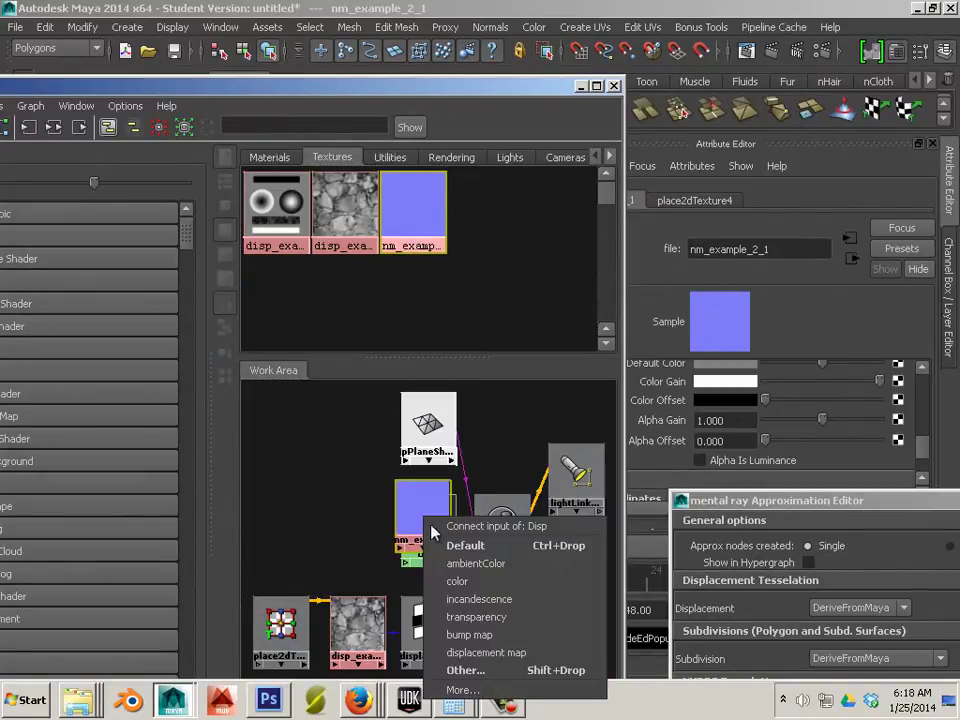
pyautogui.click(503, 634)
pyautogui.moveTo(392, 537); pyautogui.dragTo(250, 544)
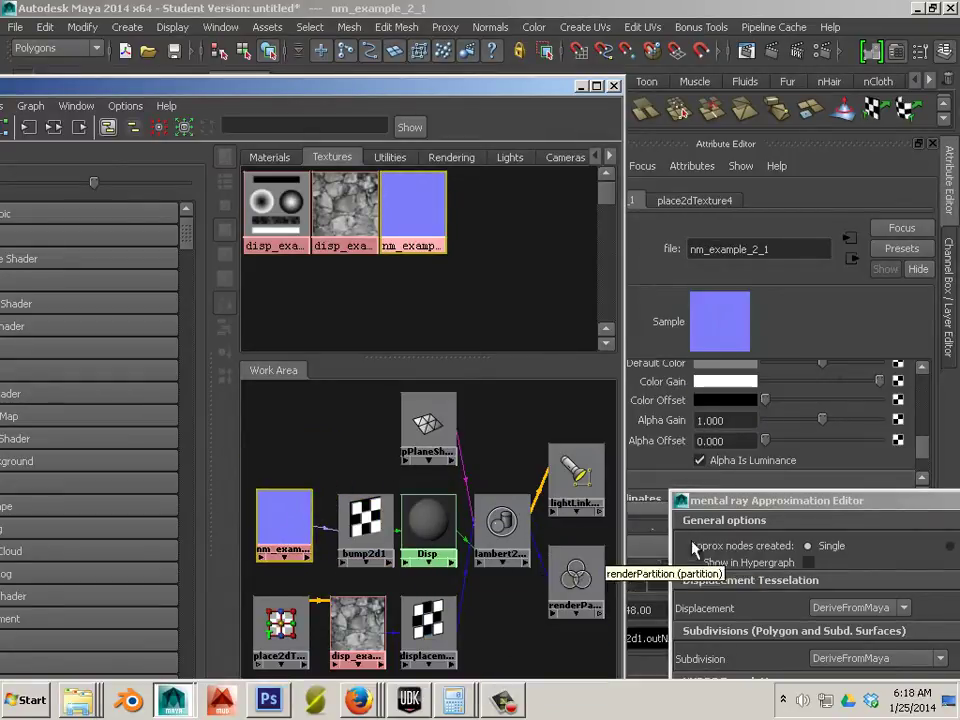
pyautogui.click(640, 480)
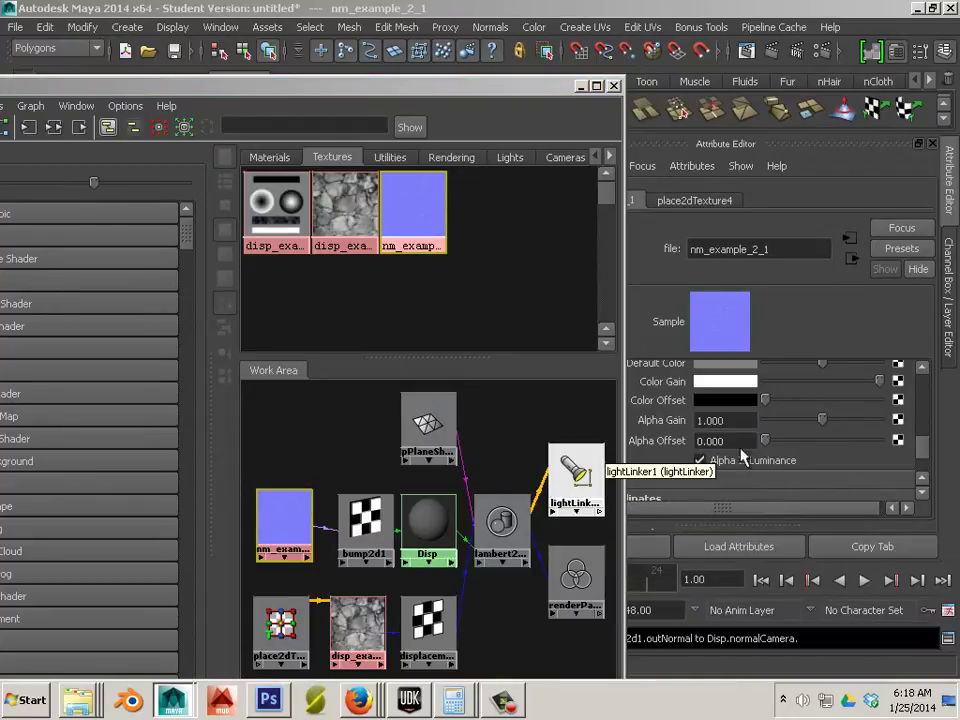
pyautogui.moveTo(921, 443); pyautogui.dragTo(921, 454)
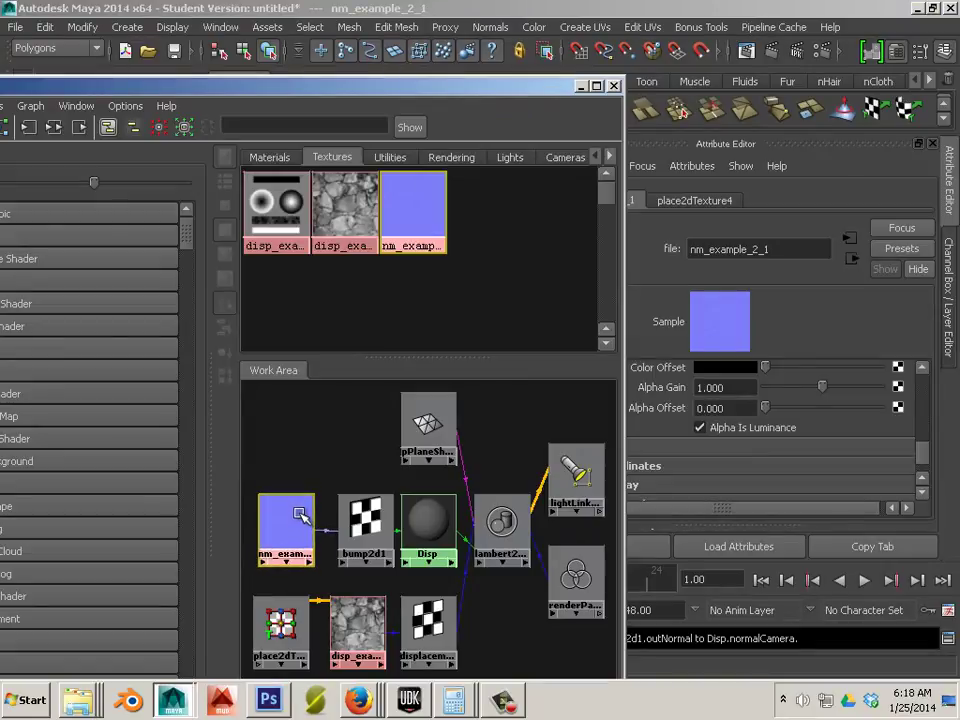
pyautogui.click(360, 464)
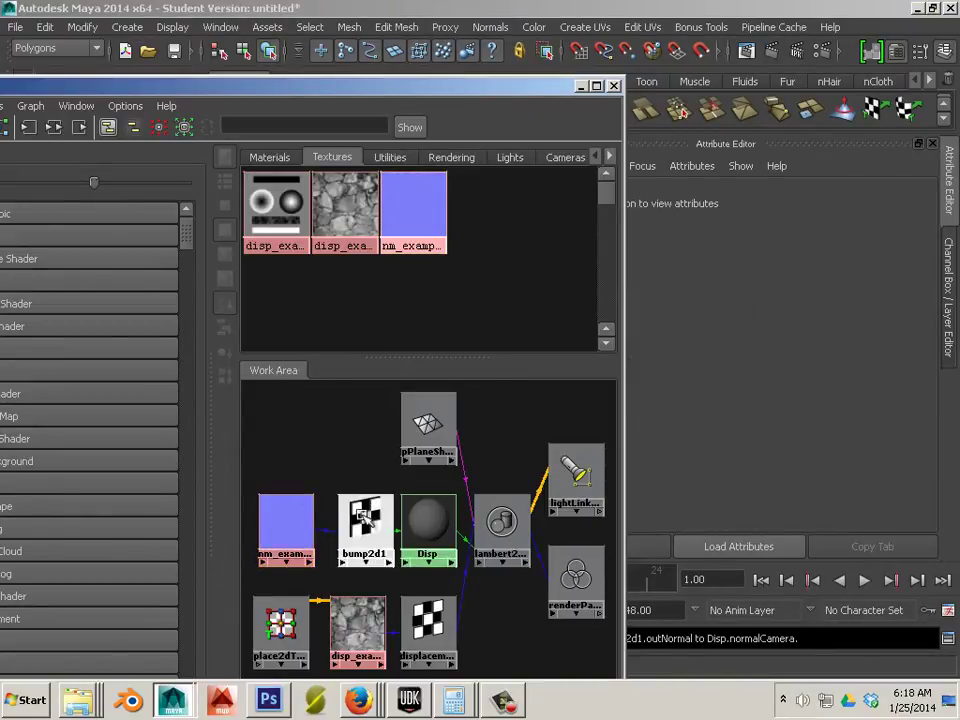
# Set bump2d1's Use As option to Tangent Space Normals.
pyautogui.click(361, 520)
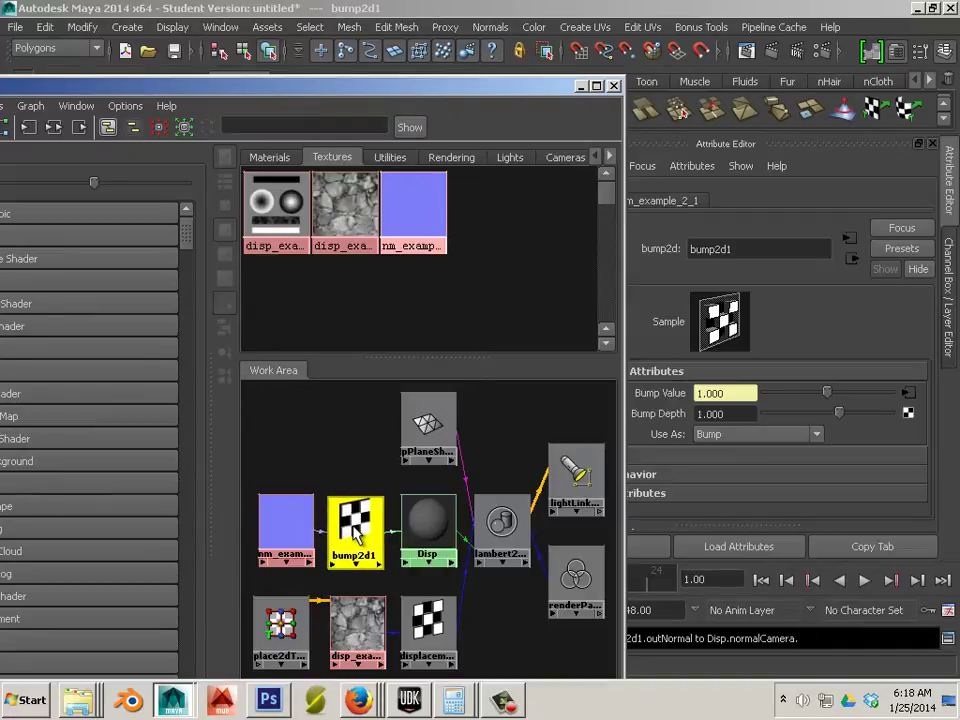
pyautogui.click(760, 434)
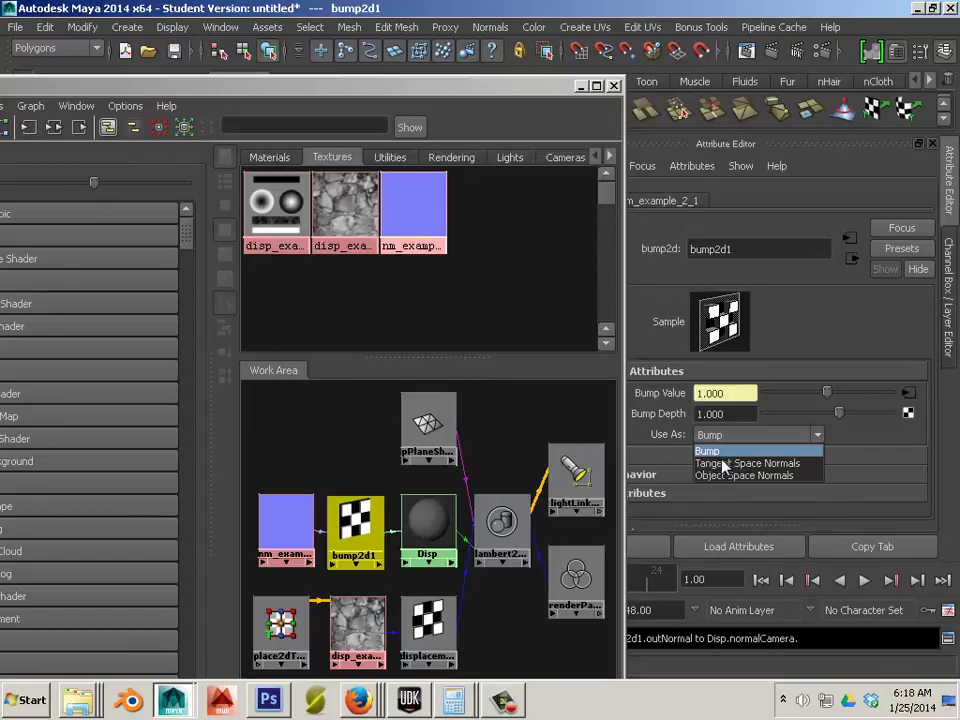
pyautogui.click(724, 465)
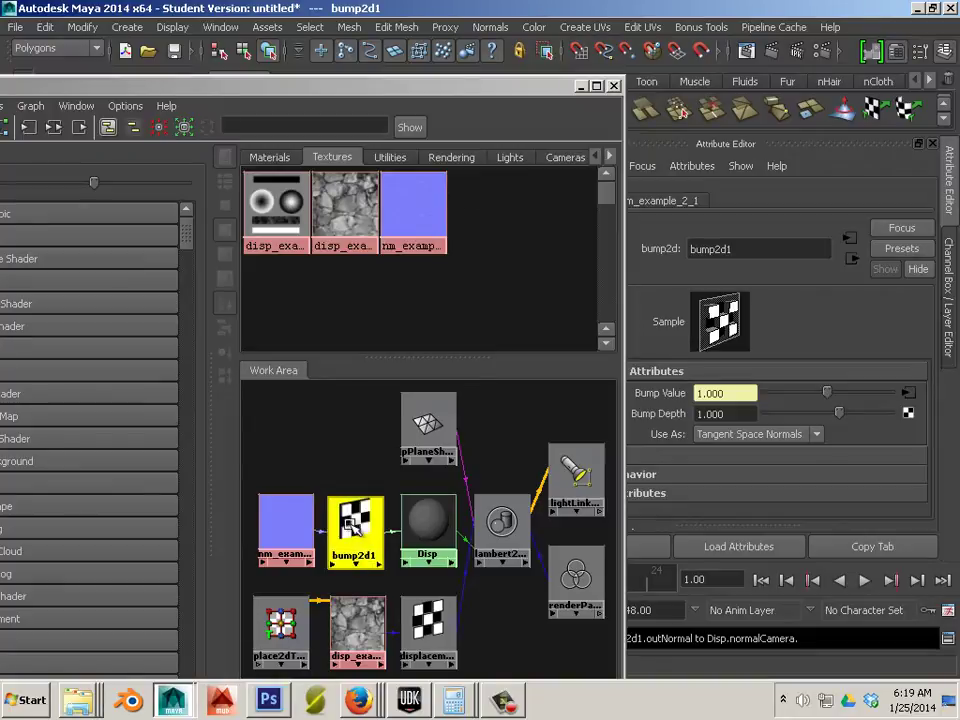
# Close the Hypershade and select the plane in the viewport.
pyautogui.click(418, 534)
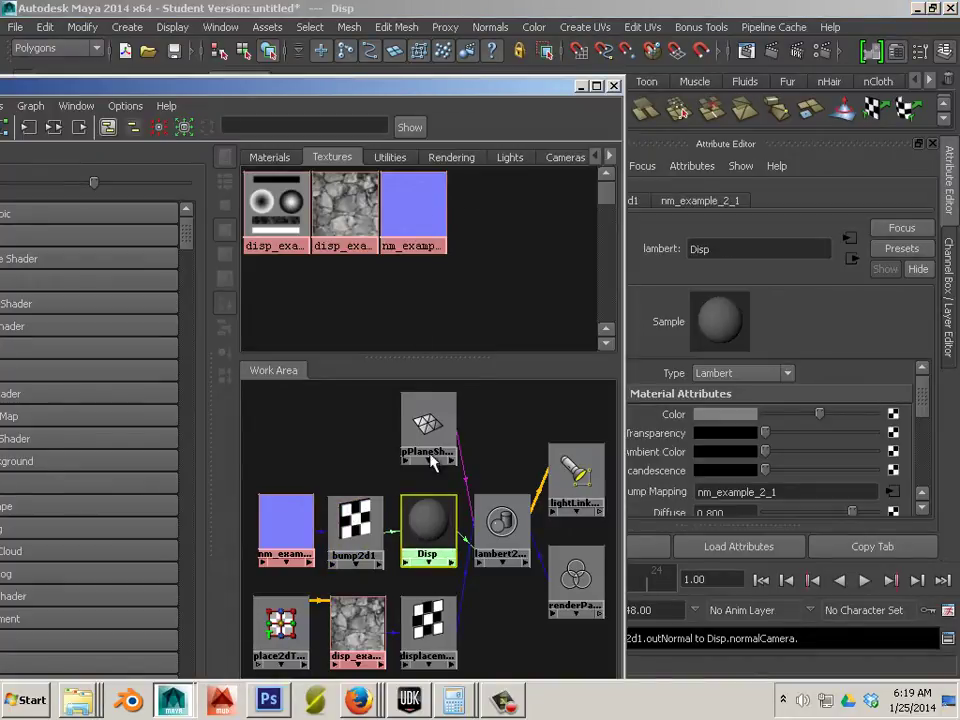
pyautogui.click(614, 86)
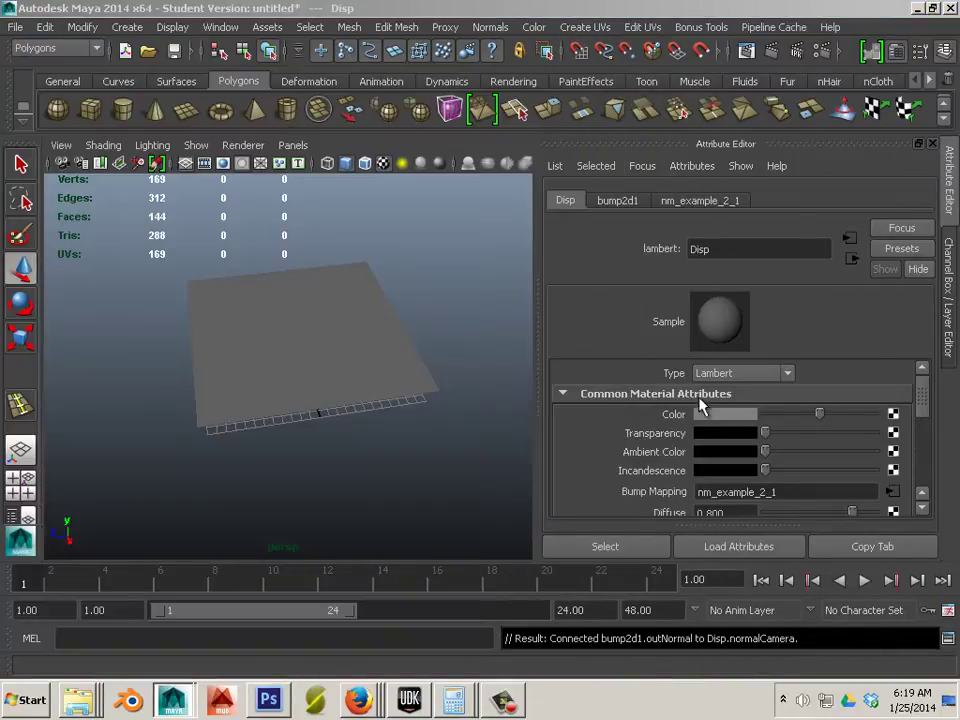
pyautogui.click(376, 340)
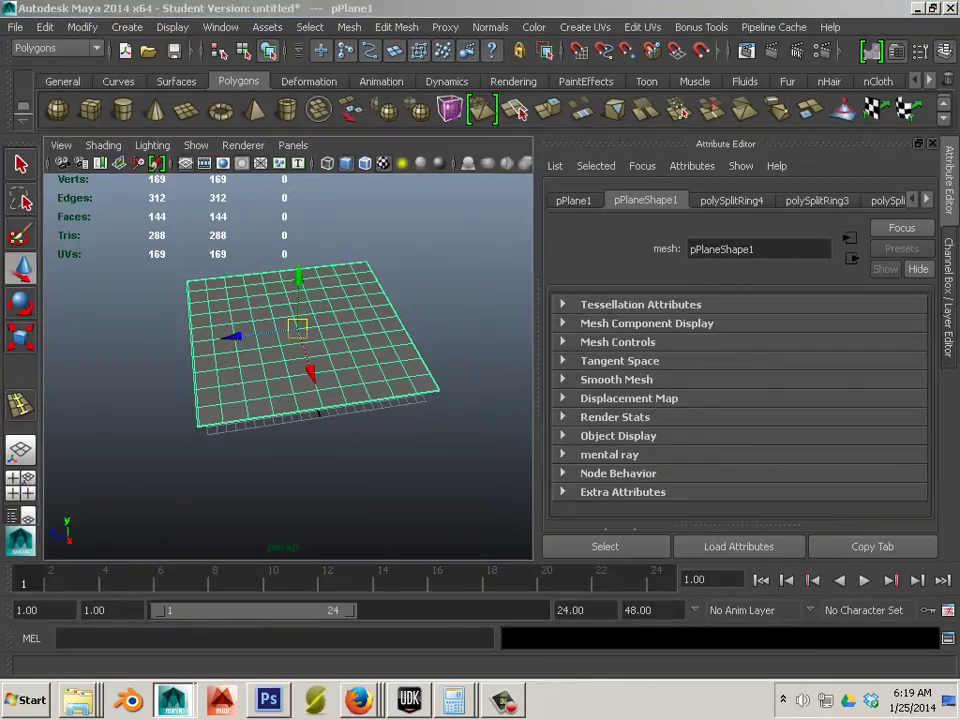
# Create a mental ray subdivision approximation with N Subdivisions 4 and render the view.
pyautogui.click(220, 27)
pyautogui.moveTo(255, 72)
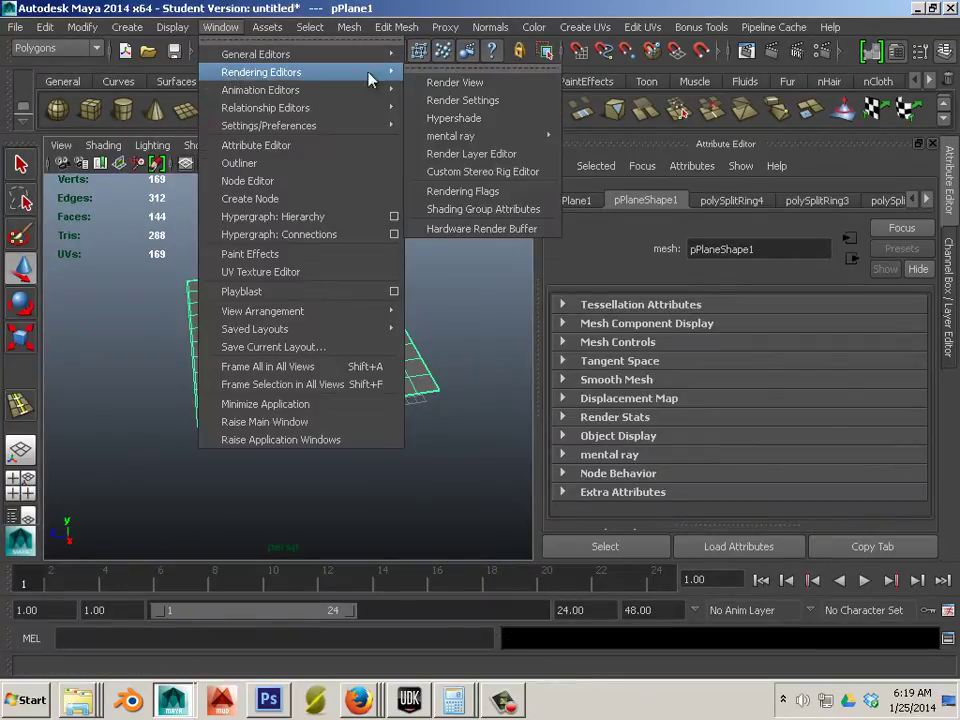
pyautogui.moveTo(487, 137)
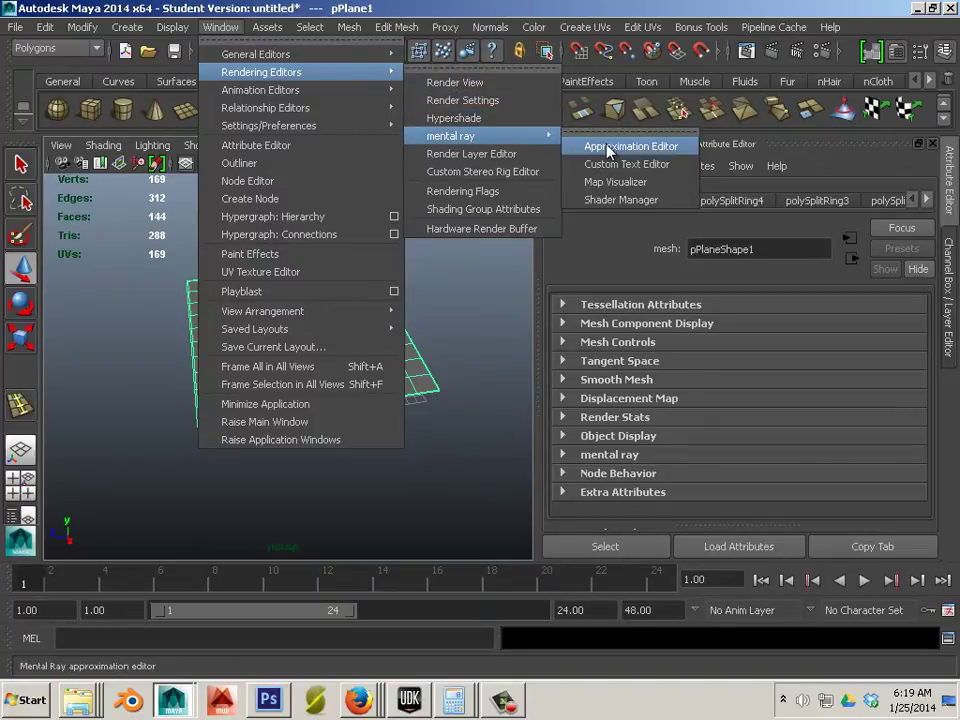
pyautogui.click(545, 146)
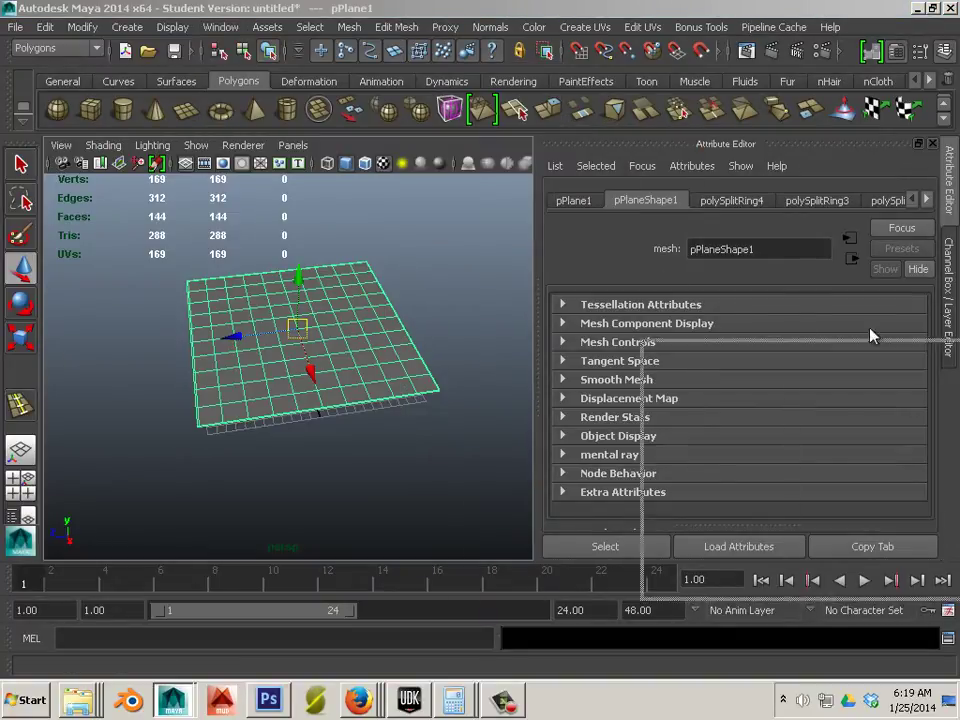
pyautogui.click(641, 437)
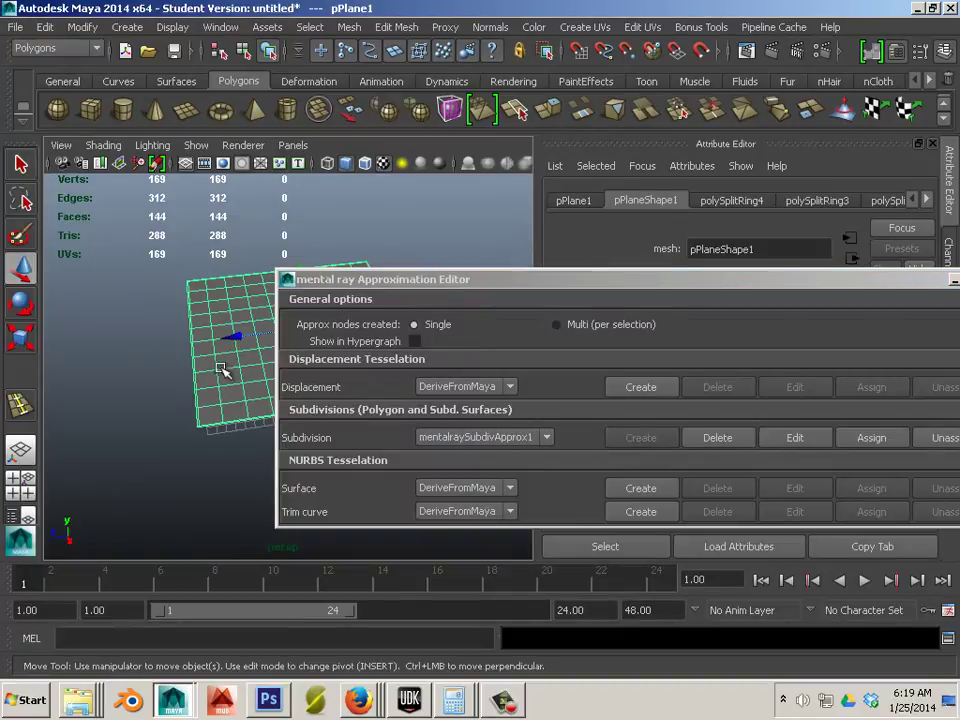
pyautogui.click(785, 440)
pyautogui.moveTo(738, 288); pyautogui.dragTo(959, 290)
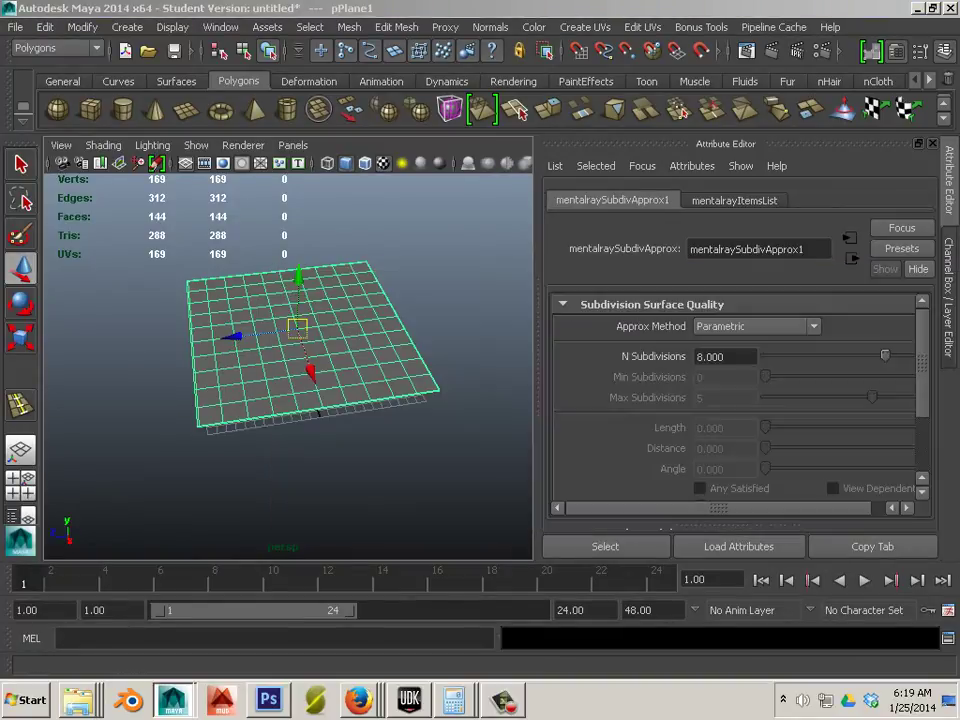
pyautogui.click(747, 356)
pyautogui.write('4')
pyautogui.press('Return')
pyautogui.click(746, 50)
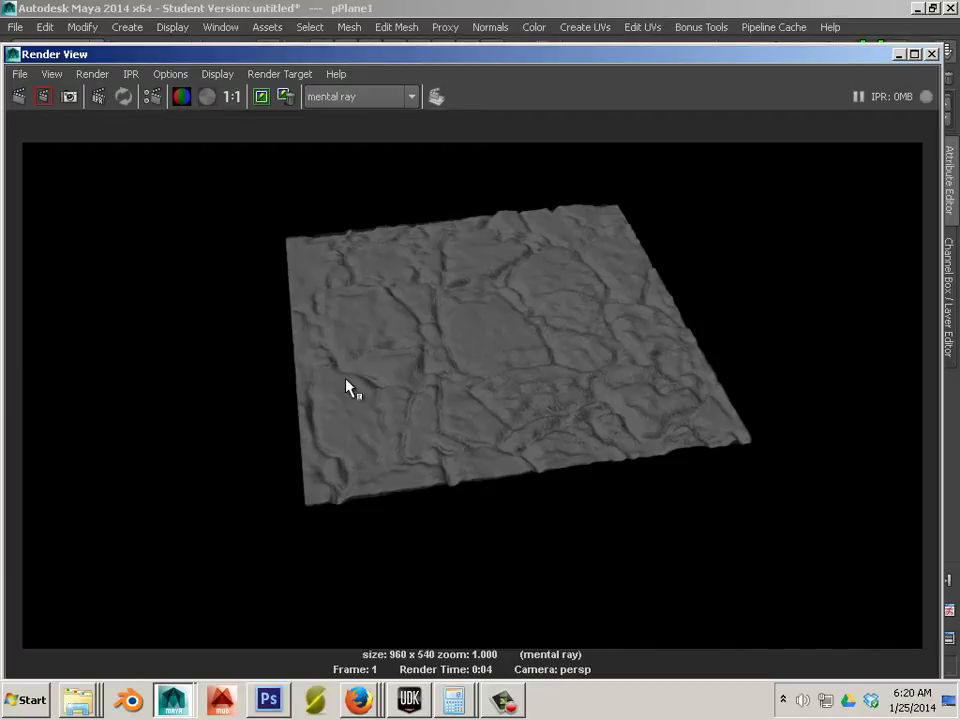
# Close the Render View once the displaced rock plane render has finished.
pyautogui.click(932, 55)
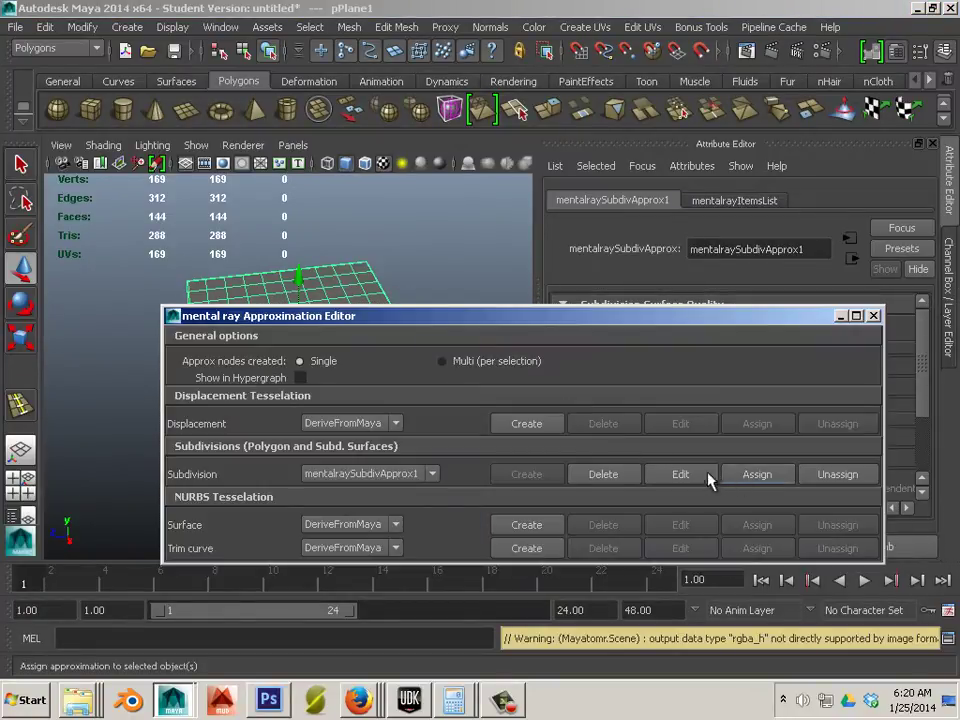
# Move the Approximation Editor aside and set N Subdivisions to 5.
pyautogui.click(655, 475)
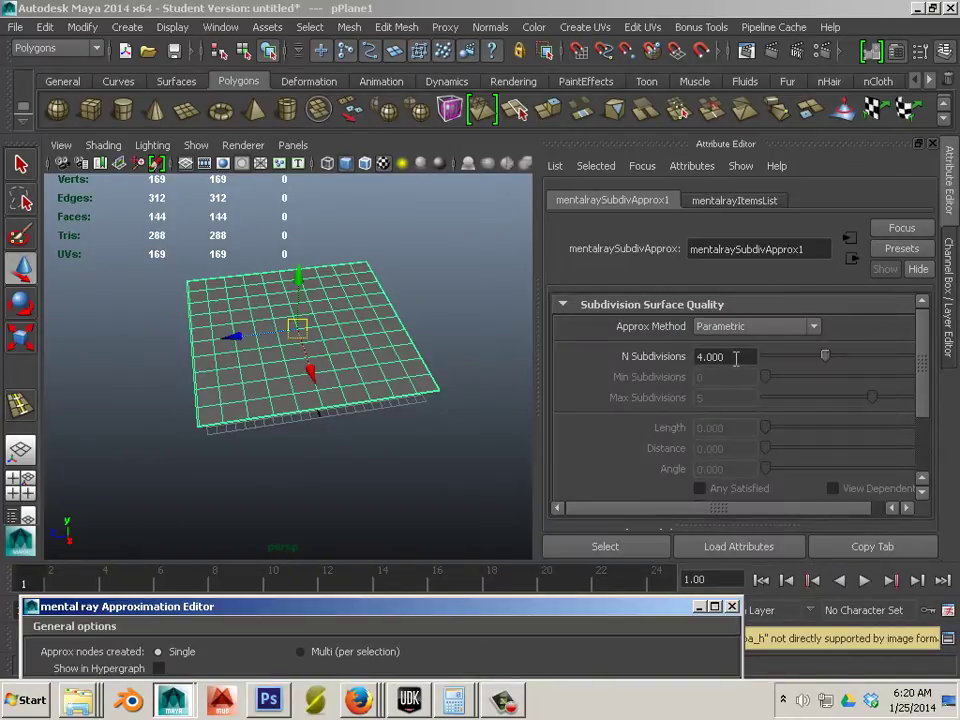
pyautogui.moveTo(736, 357); pyautogui.dragTo(651, 358)
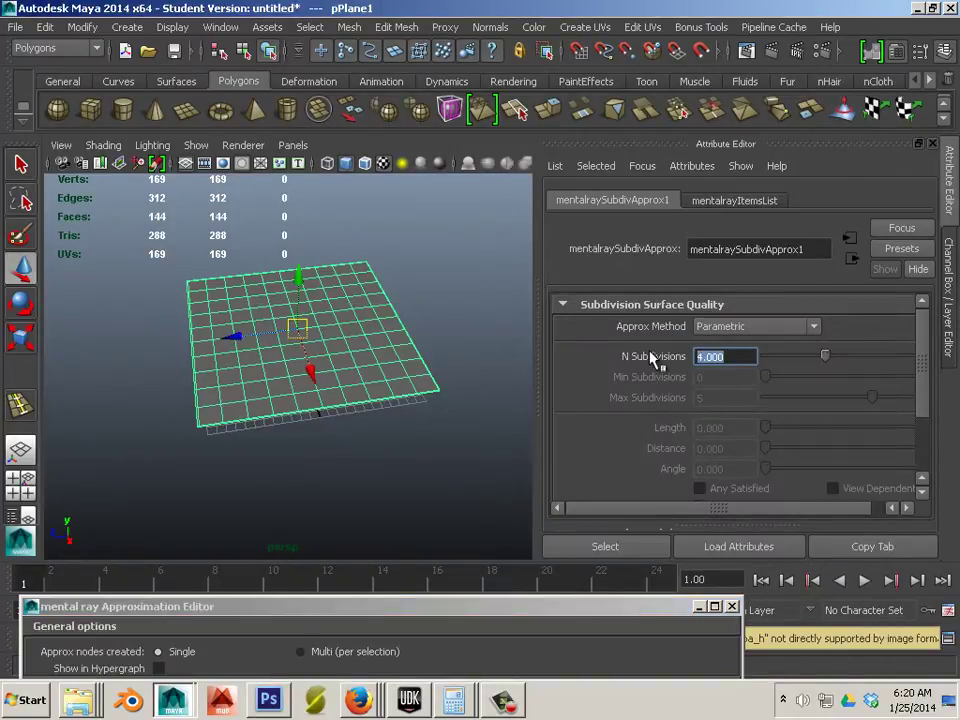
pyautogui.write('5')
pyautogui.press('Return')
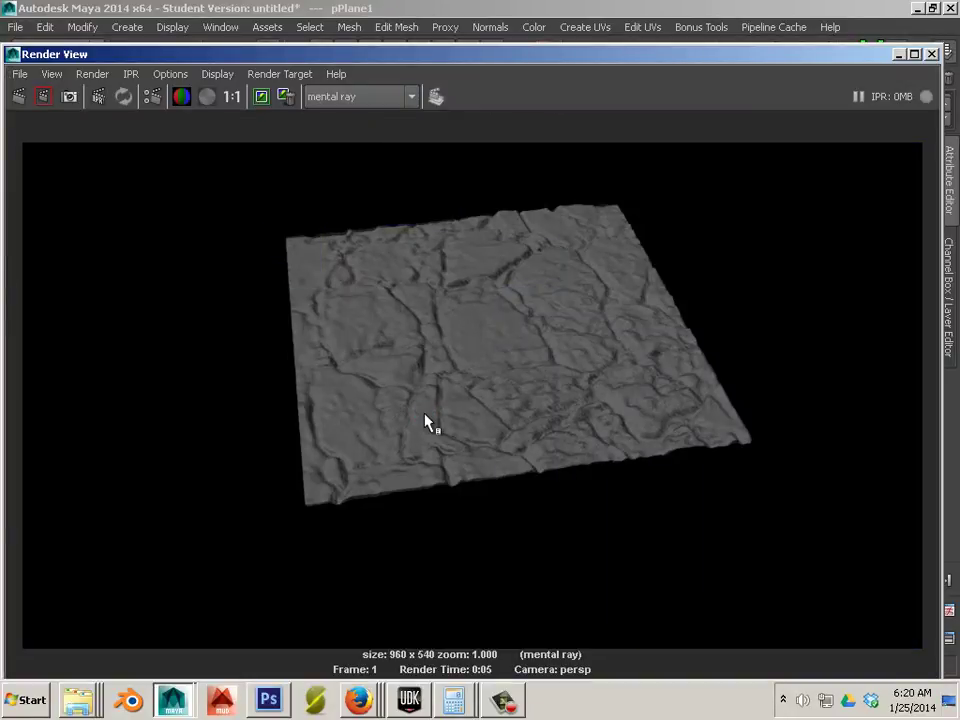
# Bring Photoshop forward showing the Untitled-2 stone normal-map document.
pyautogui.click(268, 699)
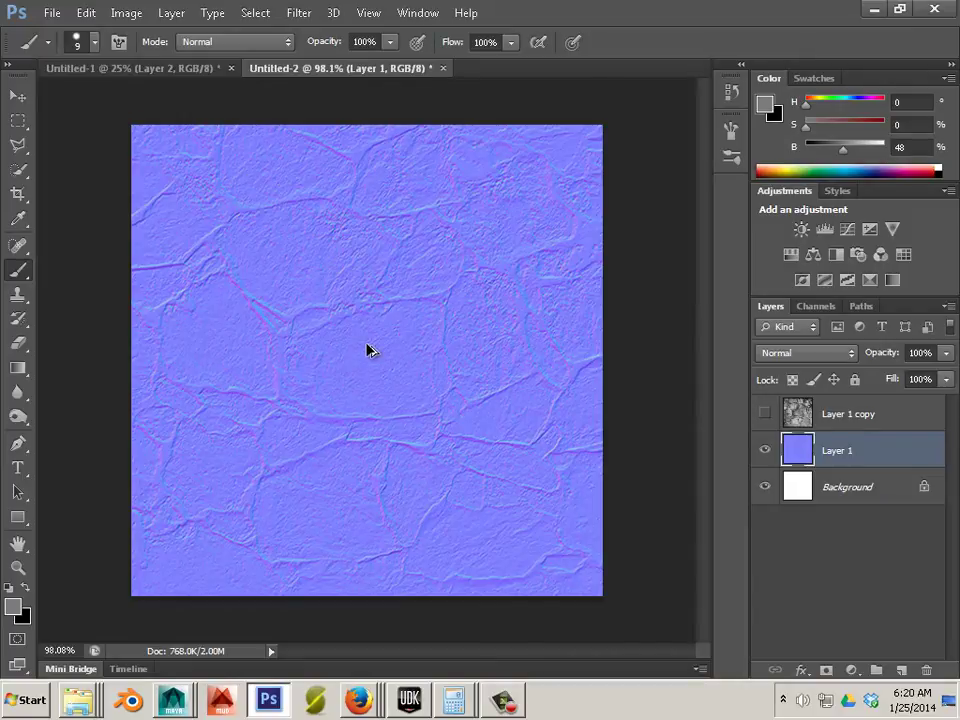
# Undo the normal map back to the stone photo and select Layer 1.
pyautogui.hotkey('ctrl', 'z')
pyautogui.click(255, 13)
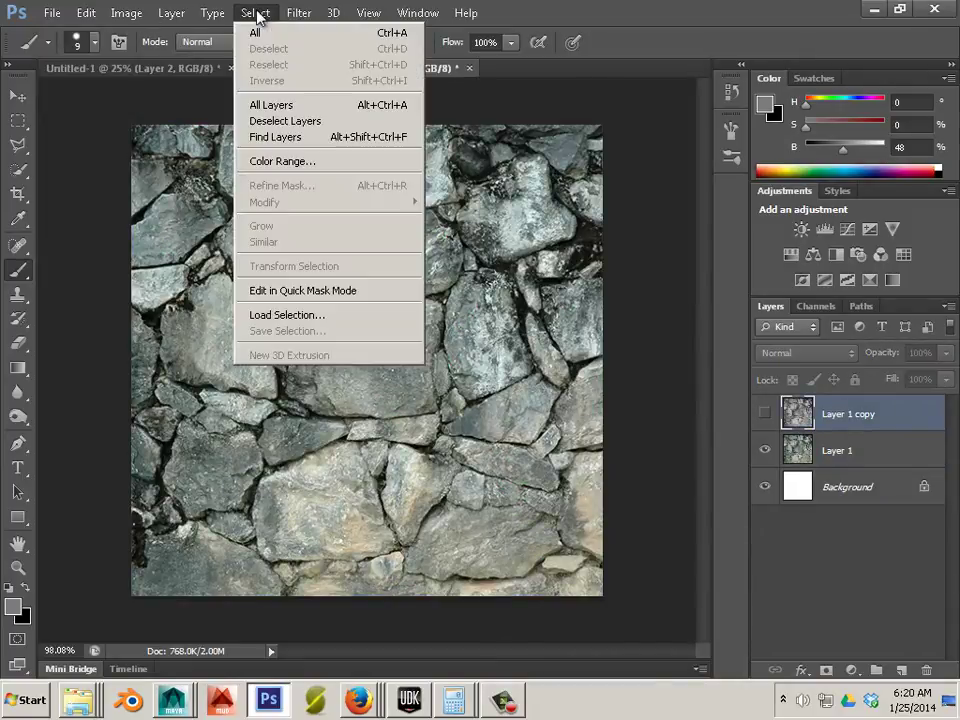
pyautogui.moveTo(303, 15)
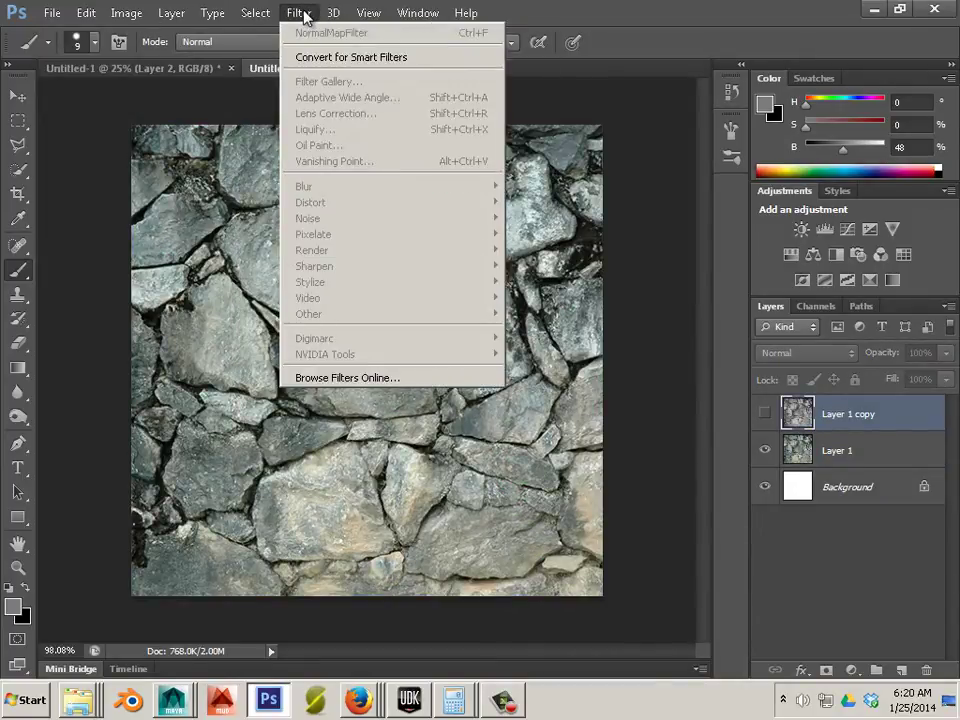
pyautogui.press('Escape')
pyautogui.press('v')
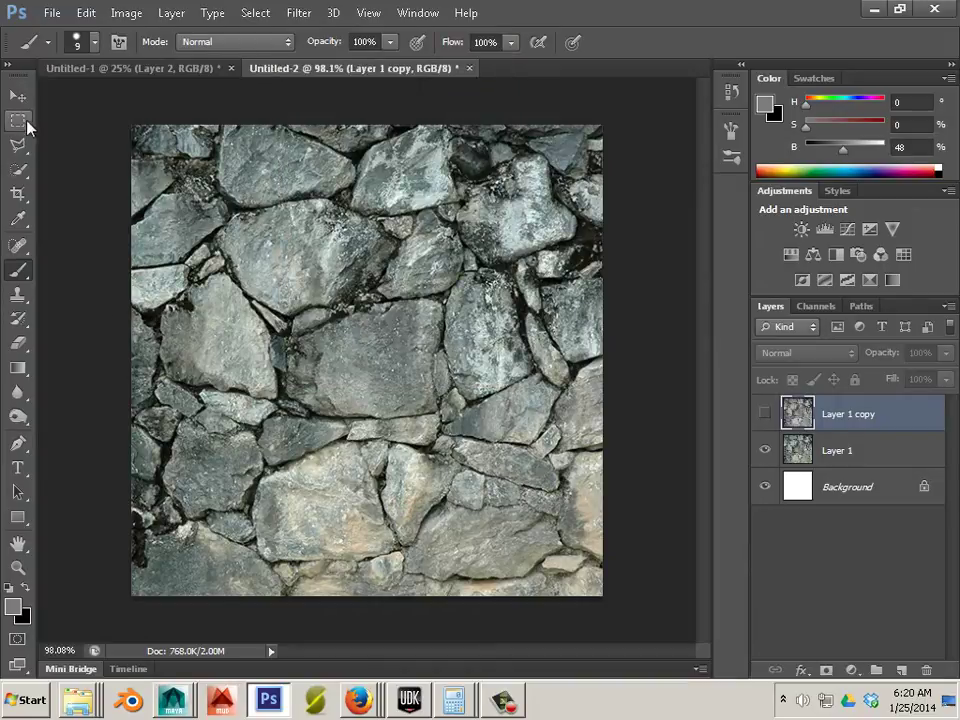
pyautogui.click(846, 452)
# Launch the NVIDIA Tools NormalMapFilter on Layer 1.
pyautogui.click(299, 13)
pyautogui.moveTo(371, 355)
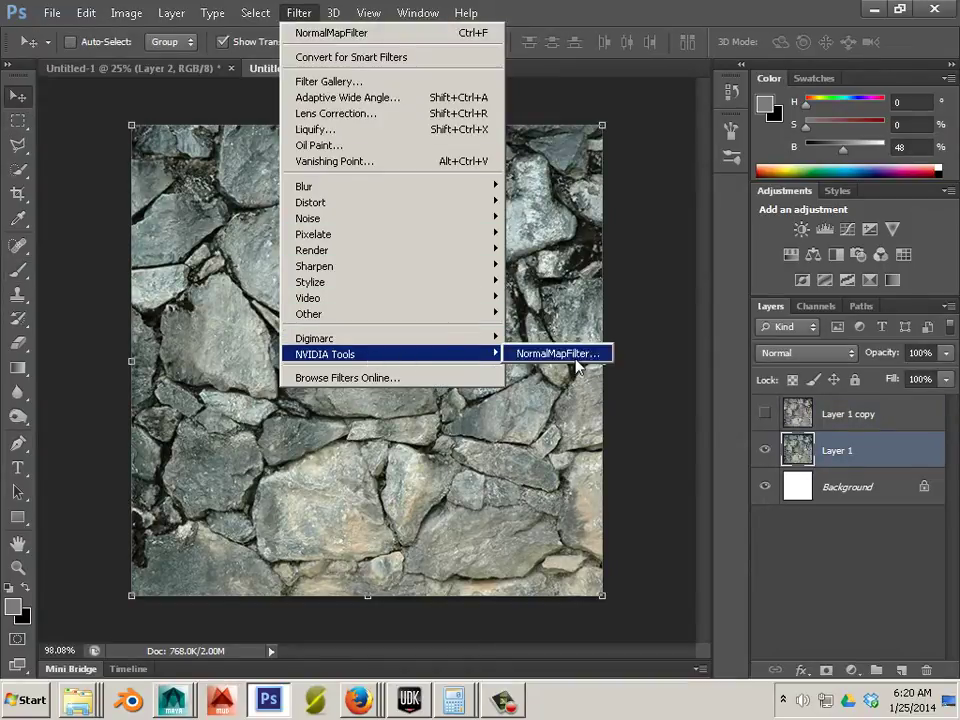
pyautogui.click(560, 352)
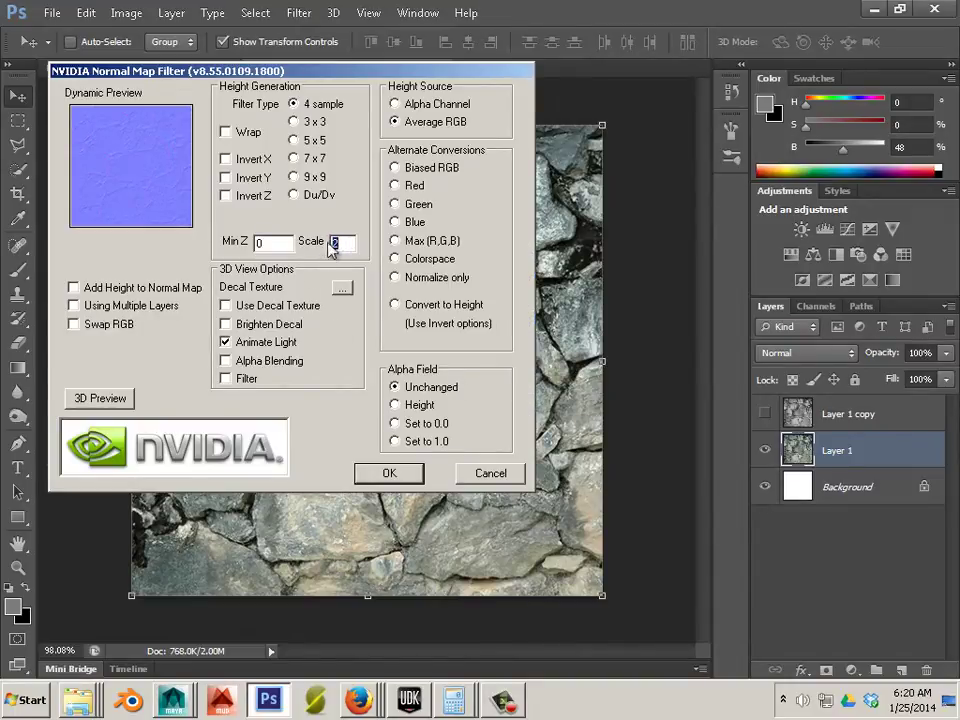
# Apply the normal map filter at scale 3 and save it as a layerless TIFF copy replacing nm_example_2.
pyautogui.write('3')
pyautogui.click(398, 474)
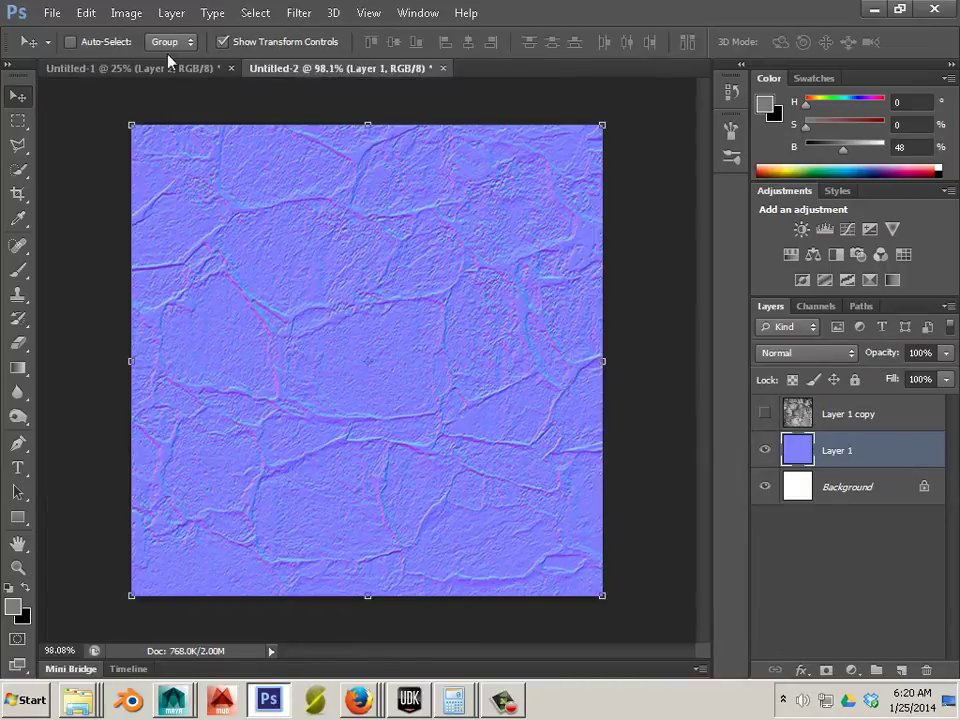
pyautogui.click(48, 13)
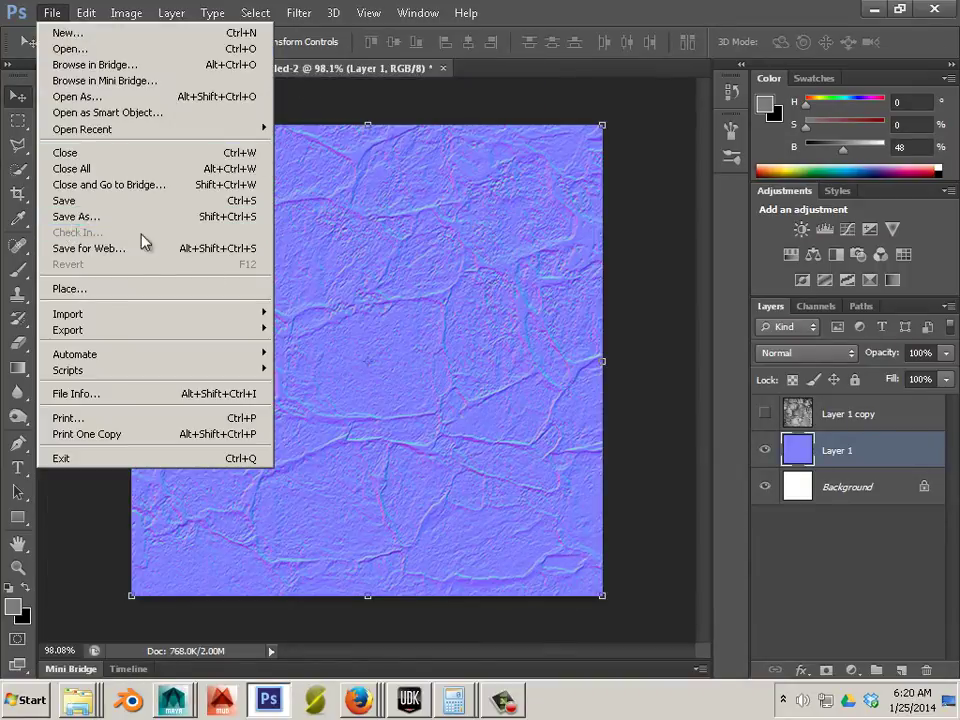
pyautogui.click(76, 216)
pyautogui.click(775, 190)
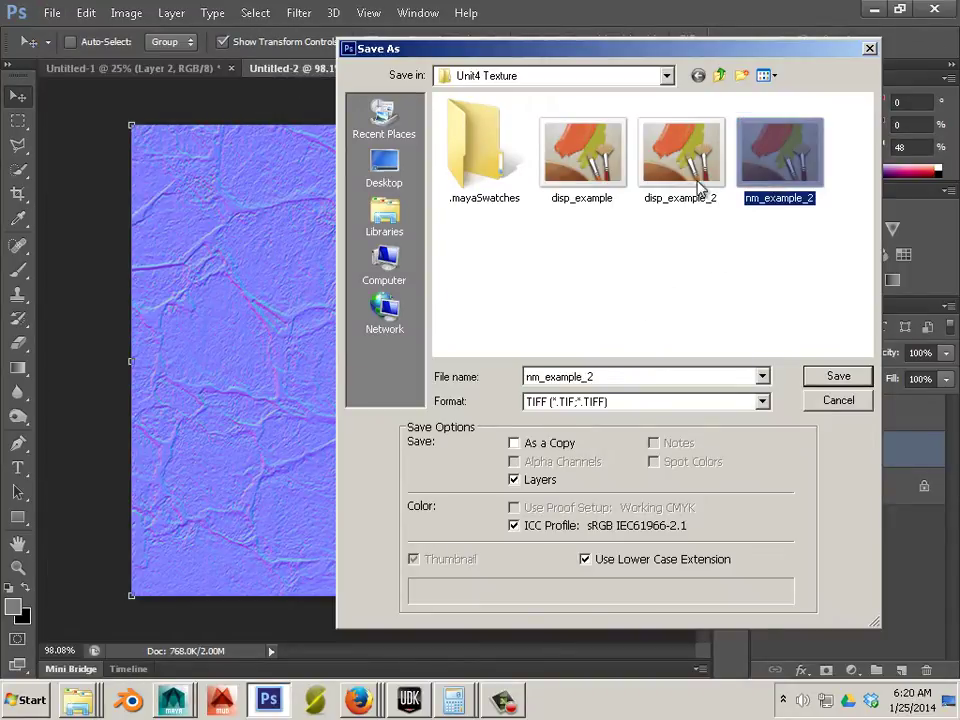
pyautogui.click(514, 443)
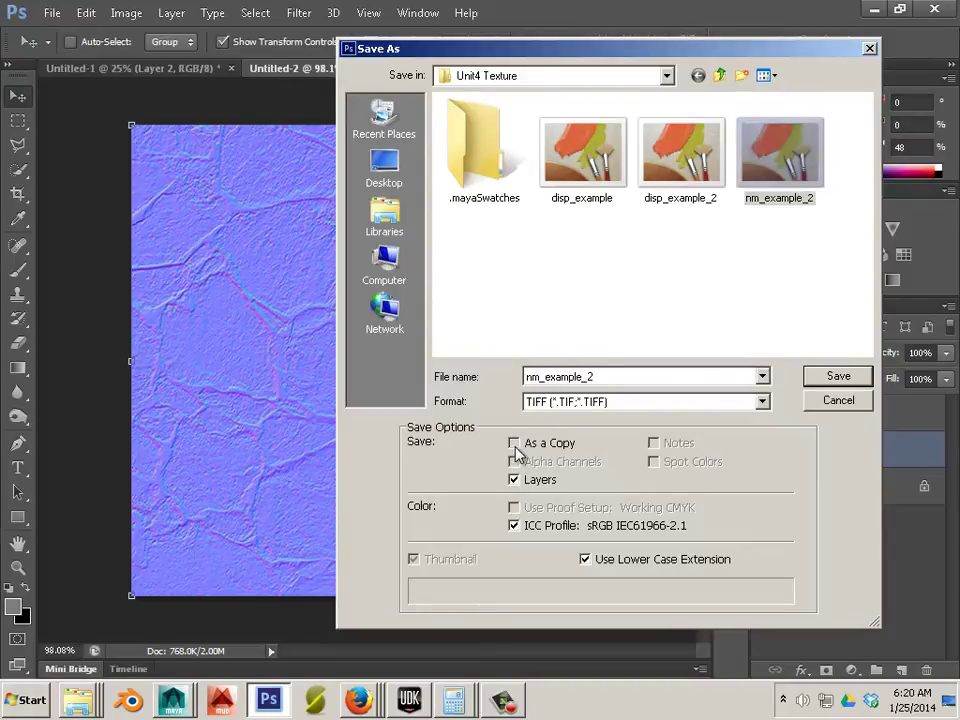
pyautogui.click(514, 480)
pyautogui.click(829, 386)
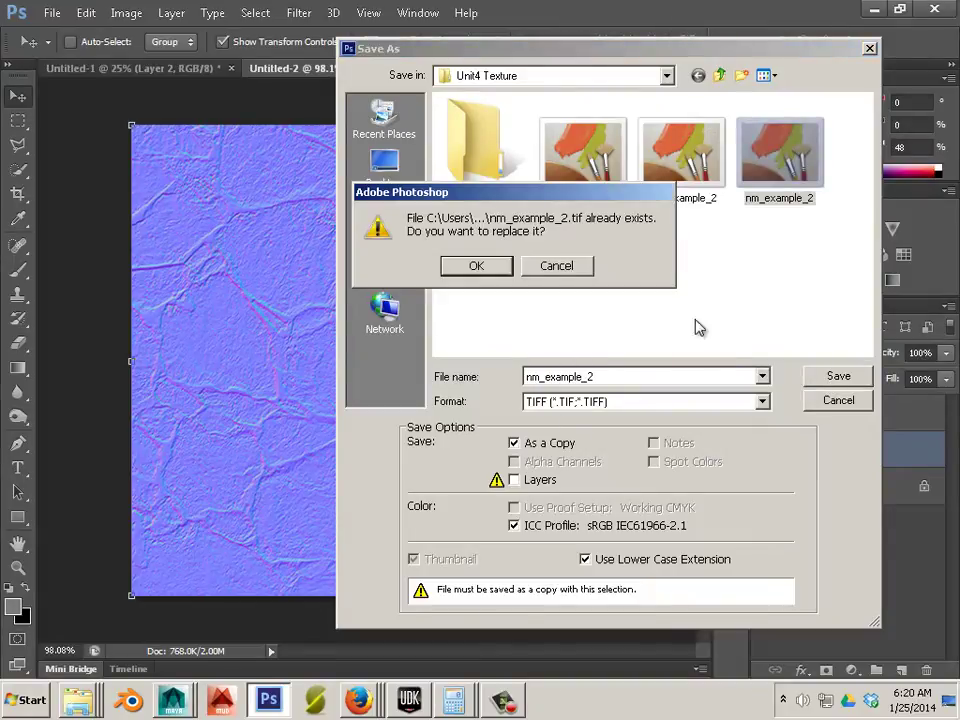
pyautogui.click(499, 266)
pyautogui.click(600, 114)
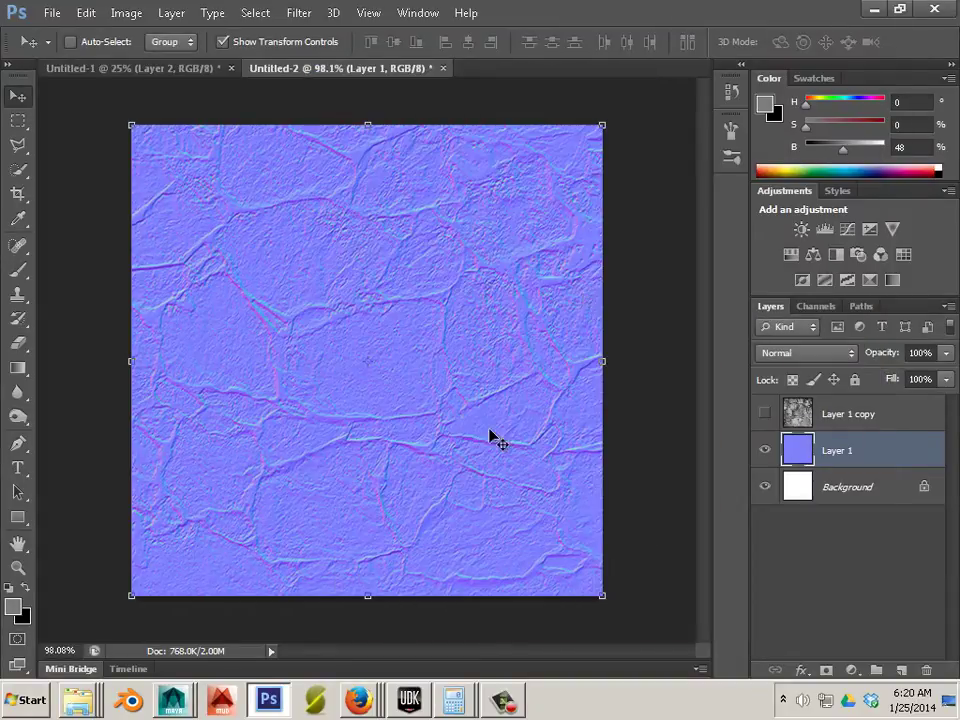
# Reload the nm_example image file in Hypershade and re-render the plane with the scale-3 normal map.
pyautogui.click(180, 702)
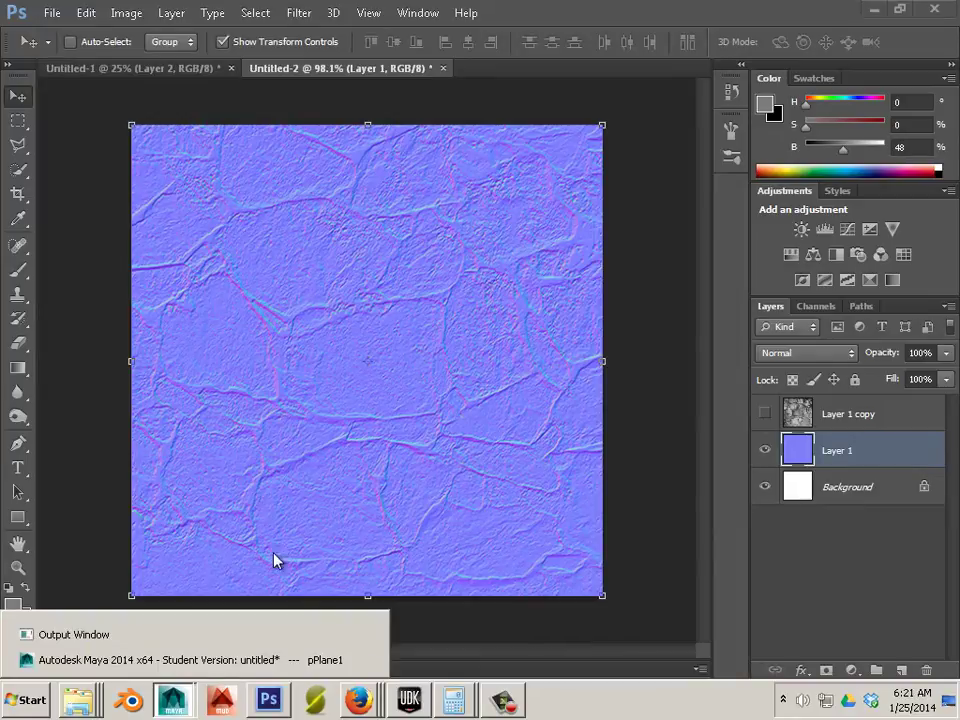
pyautogui.click(212, 658)
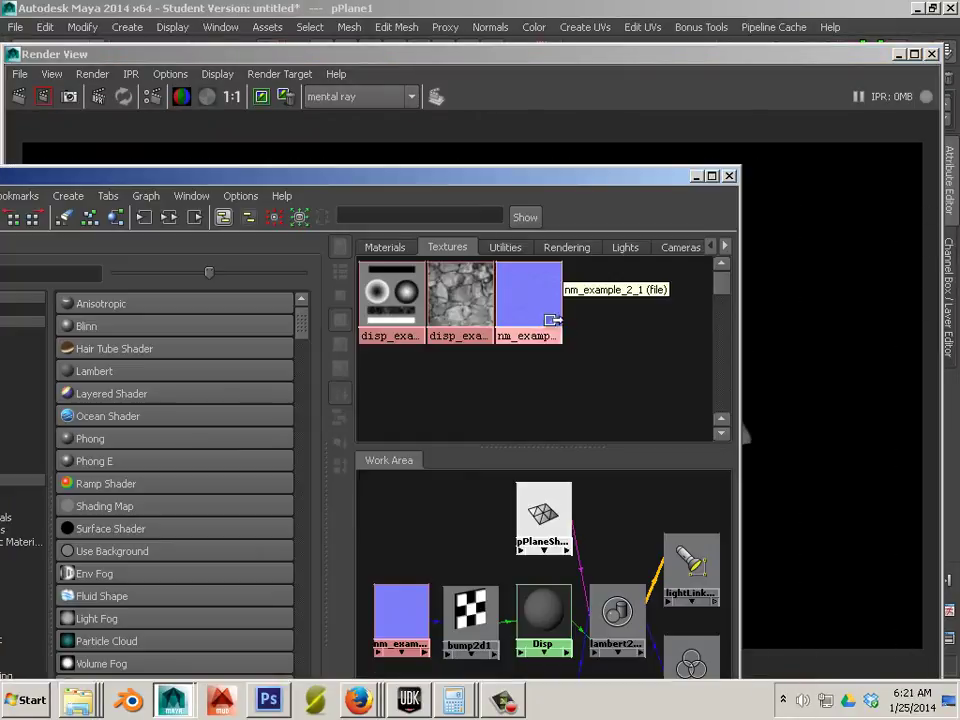
pyautogui.click(525, 300)
pyautogui.rightClick(525, 302)
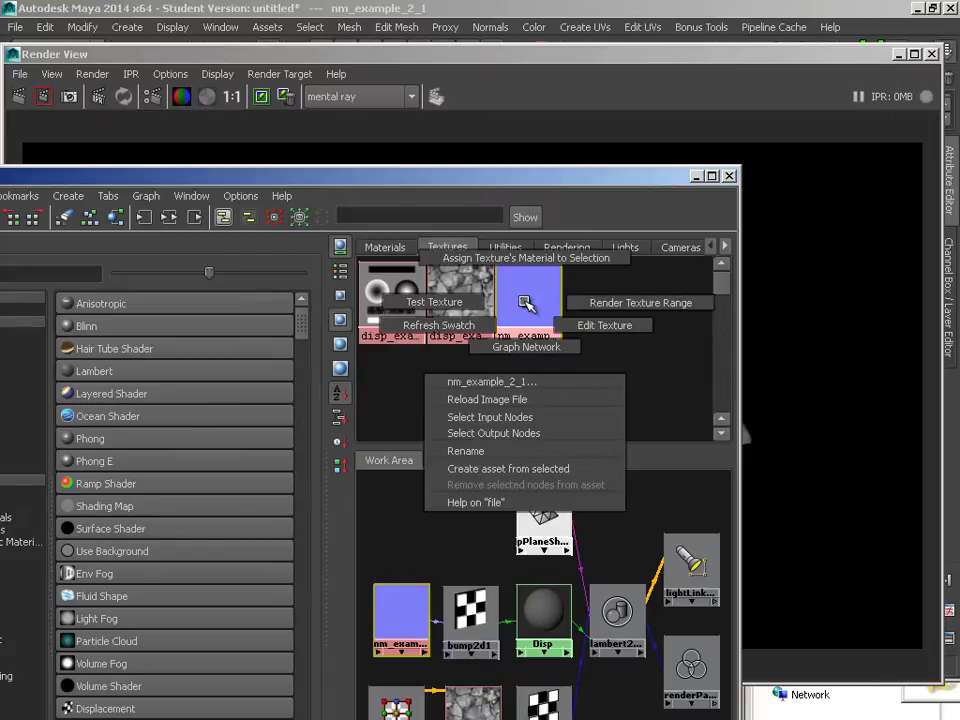
pyautogui.click(512, 400)
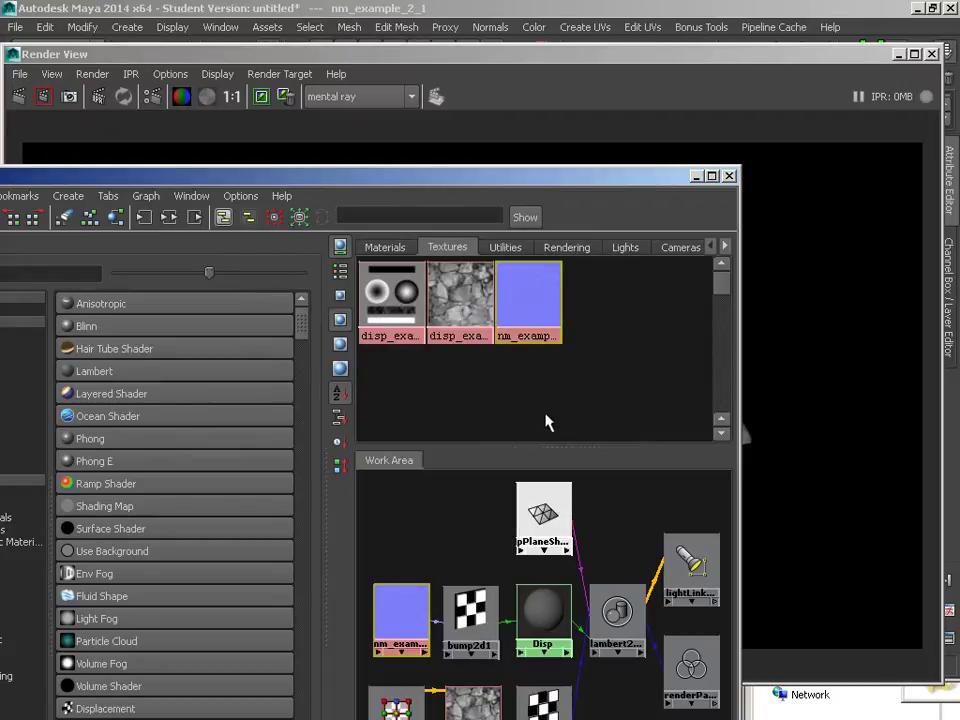
pyautogui.moveTo(381, 180); pyautogui.dragTo(940, 204)
pyautogui.click(19, 96)
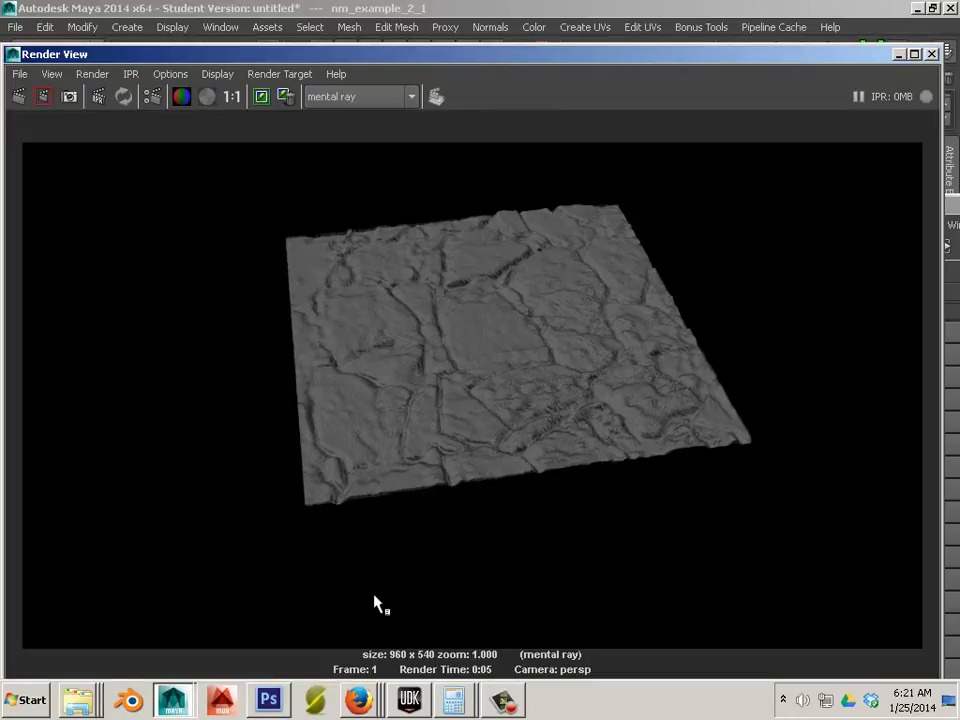
# Return to Untitled-2 and undo the filter to restore the stone photo.
pyautogui.moveTo(274, 704)
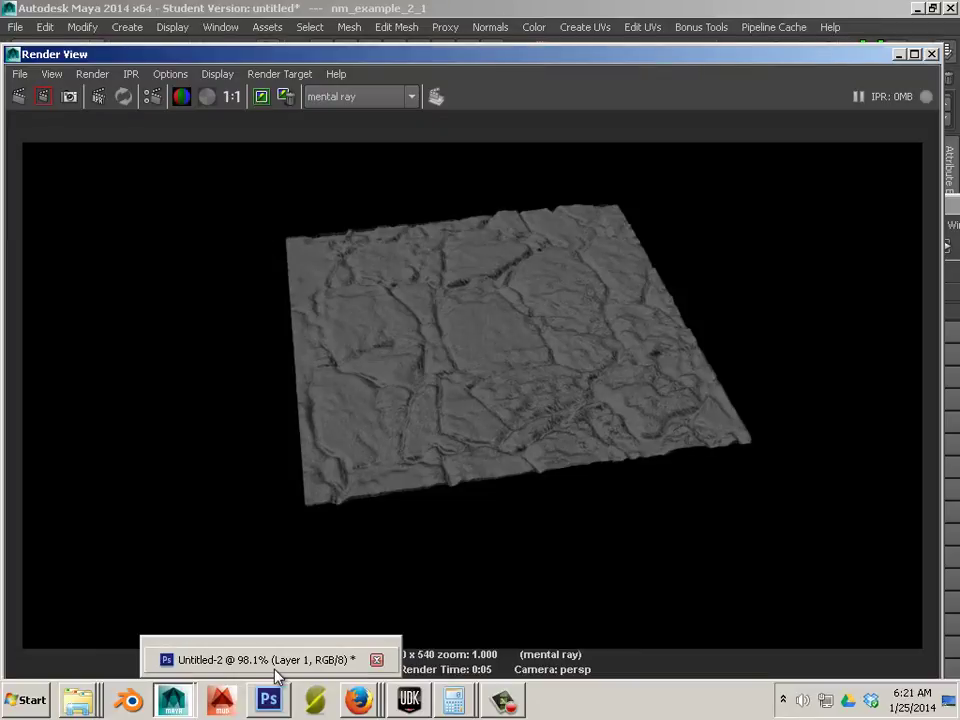
pyautogui.click(274, 671)
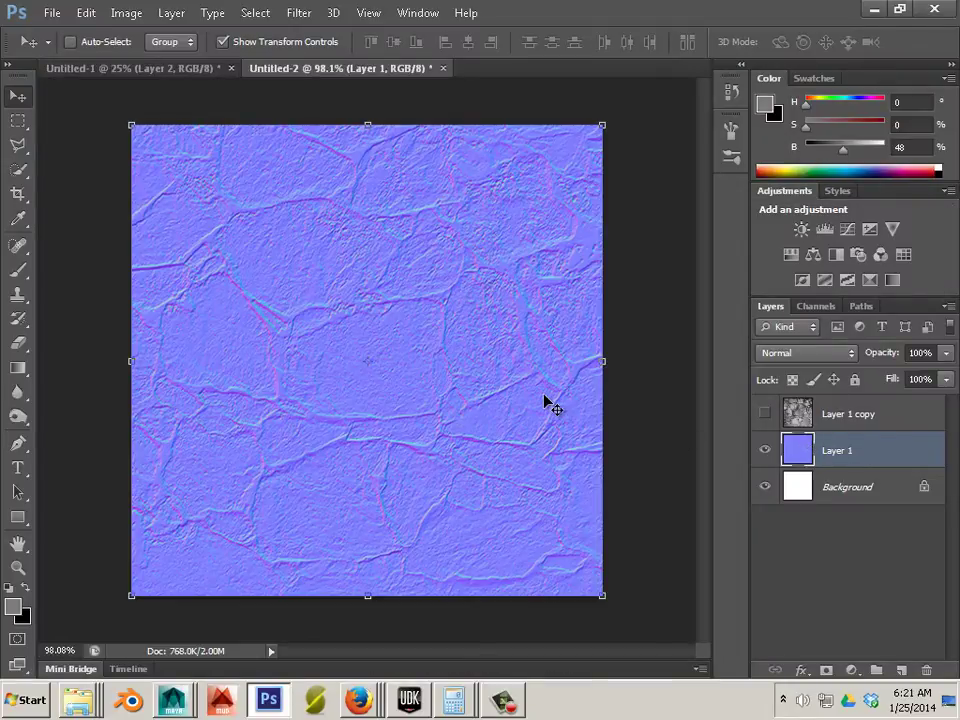
pyautogui.hotkey('ctrl', 'z')
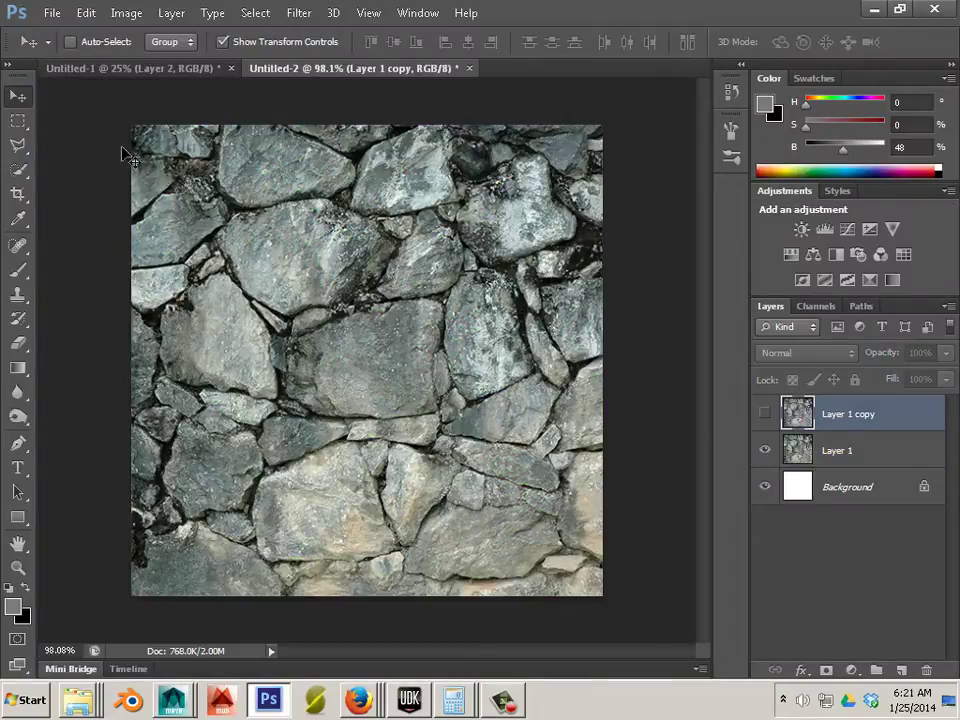
# Save the stone photo as the TIFF color_example_2, accepting default TIFF options and the layers warning.
pyautogui.click(42, 13)
pyautogui.click(62, 218)
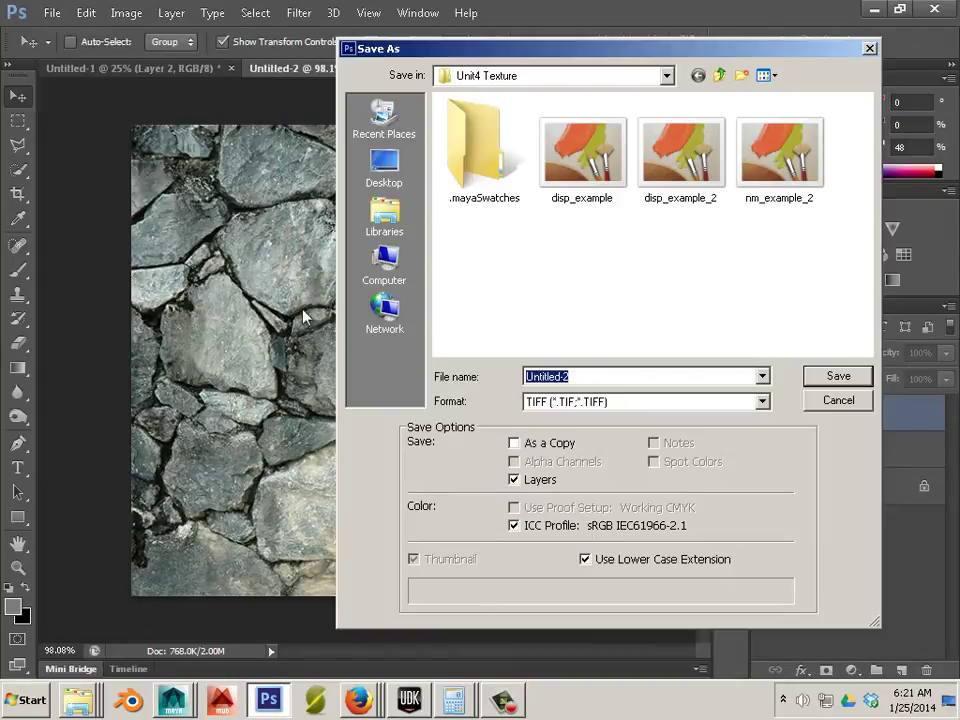
pyautogui.click(767, 156)
pyautogui.click(538, 374)
pyautogui.click(538, 376)
pyautogui.press('BackSpace')
pyautogui.press('BackSpace')
pyautogui.write('color_example_2')
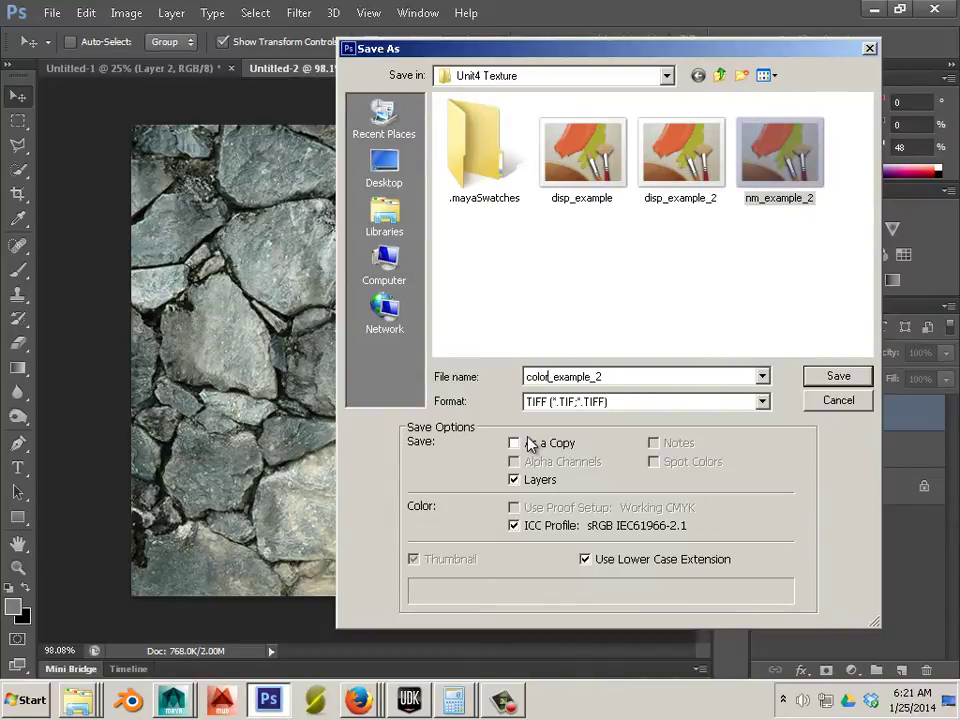
pyautogui.click(614, 376)
pyautogui.click(812, 378)
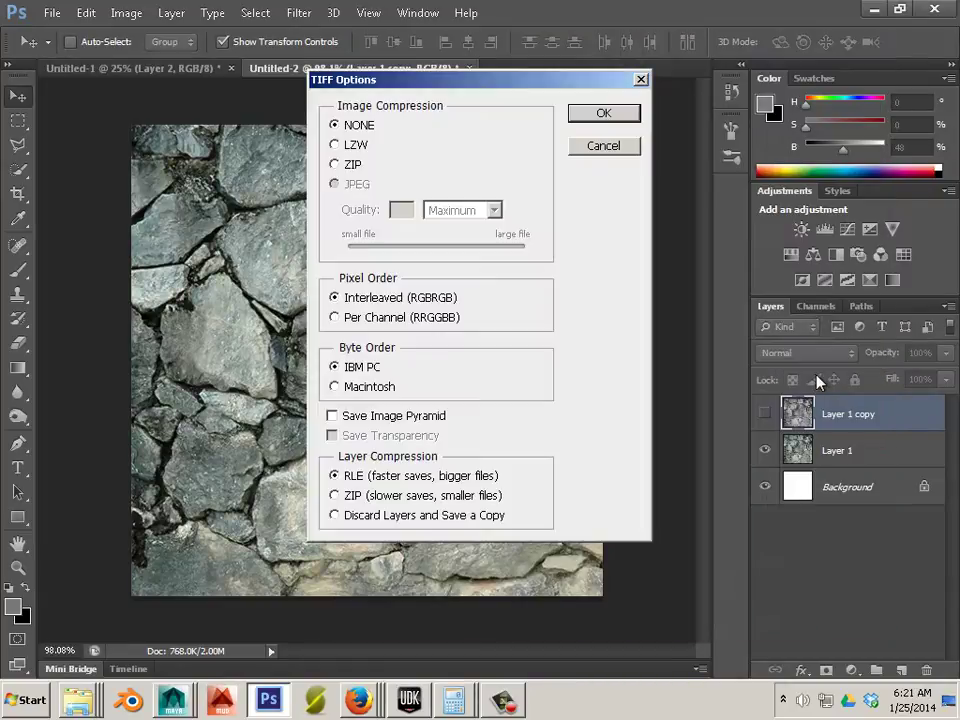
pyautogui.click(612, 115)
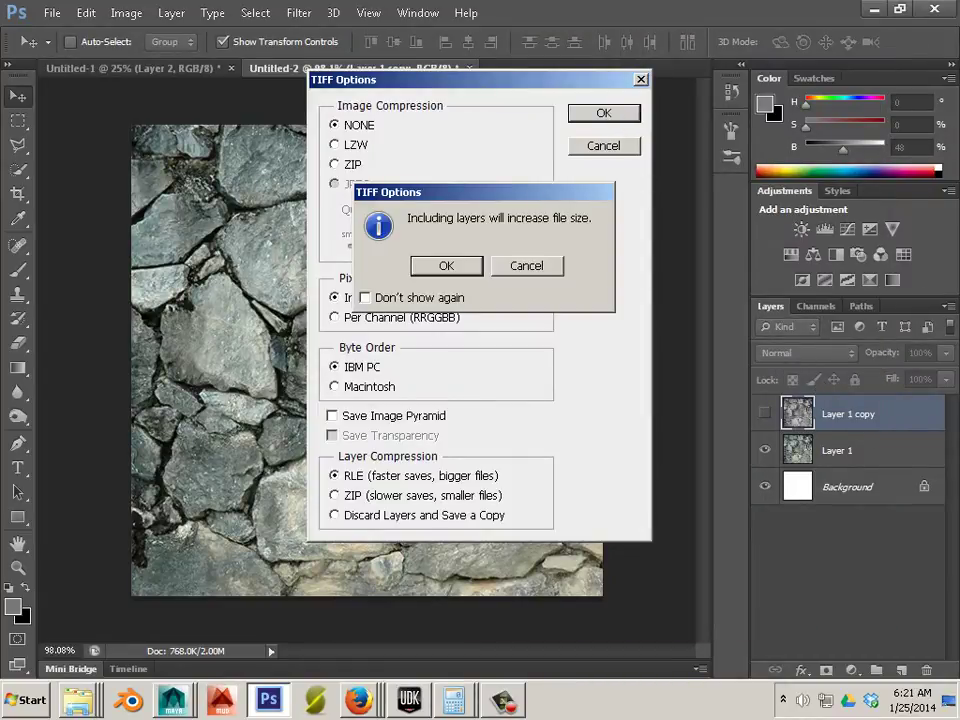
pyautogui.click(446, 265)
pyautogui.hotkey('alt', 'Tab')
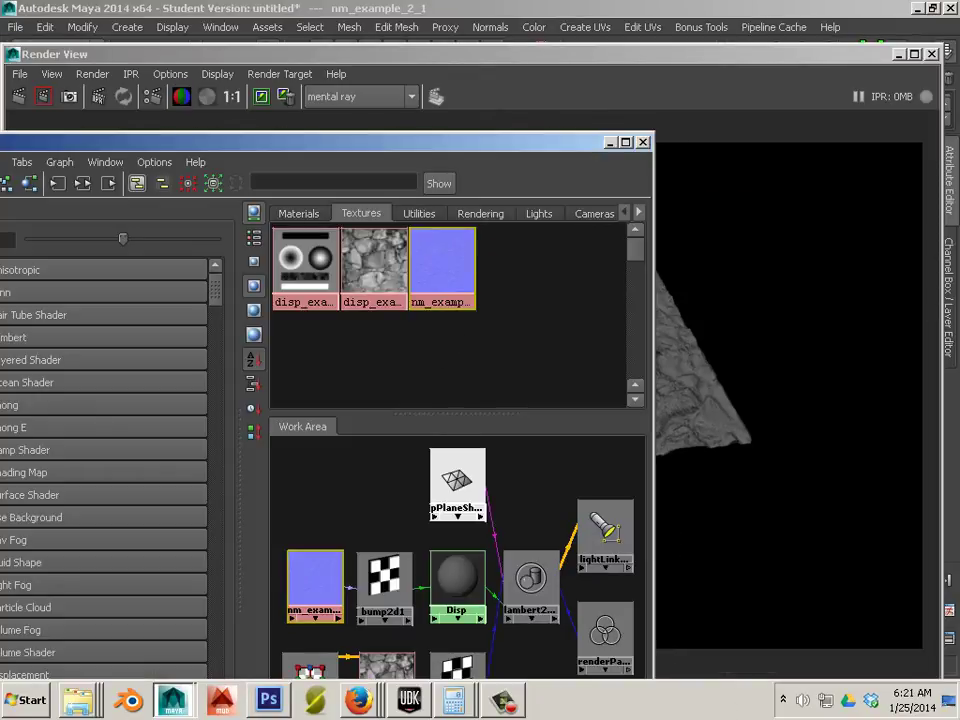
# Import color_example as a Hypershade texture and connect it to the Disp material's color.
pyautogui.hotkey('alt', 'Tab')
pyautogui.moveTo(945, 500); pyautogui.dragTo(508, 306)
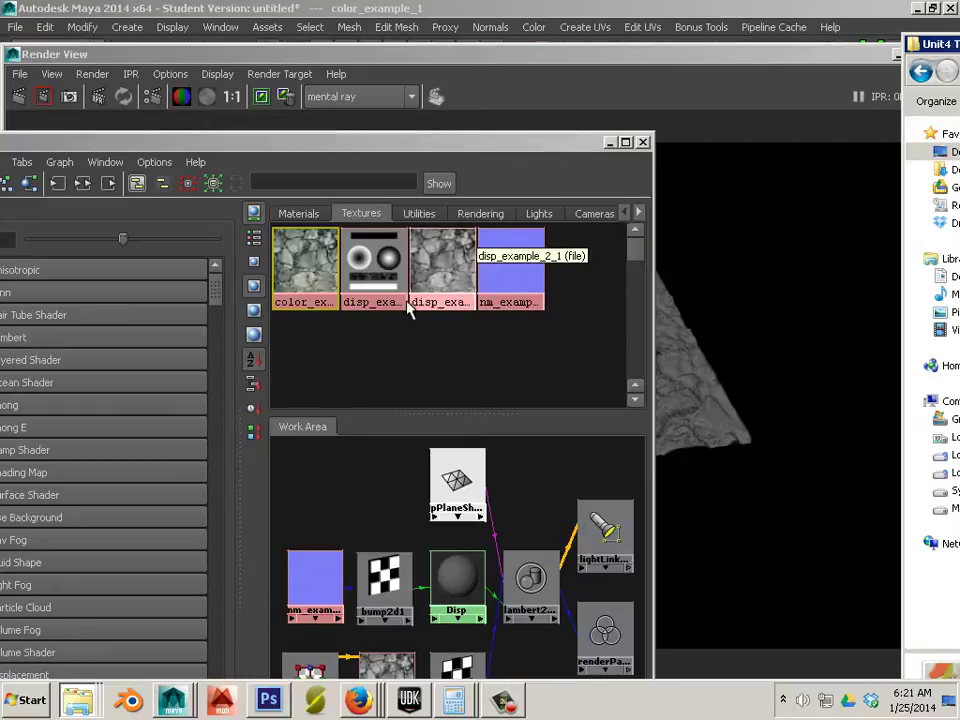
pyautogui.click(320, 272)
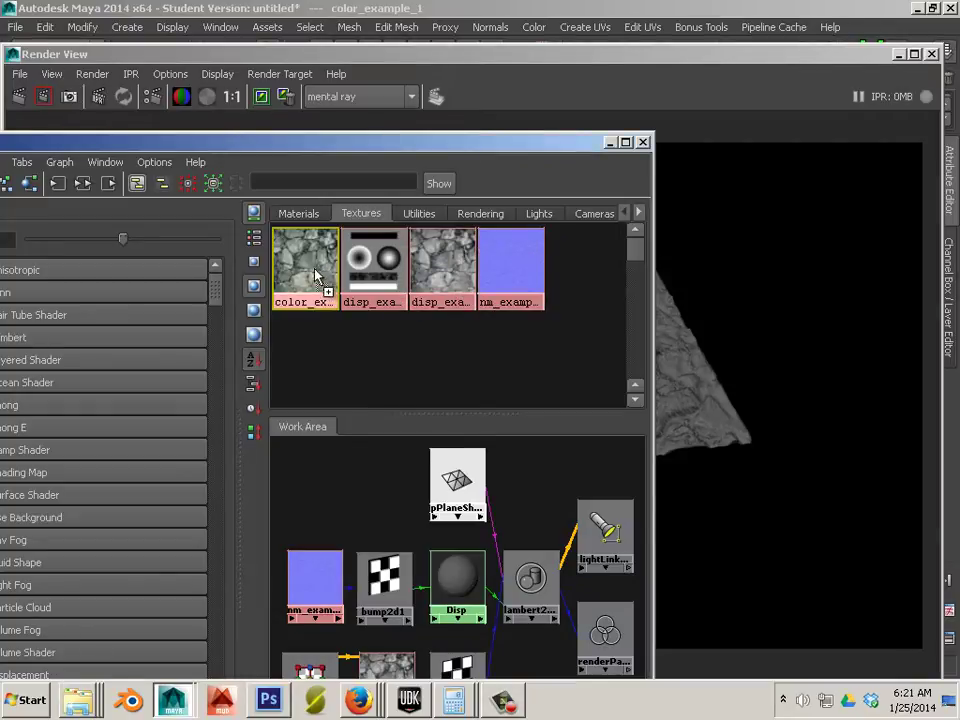
pyautogui.moveTo(320, 272); pyautogui.dragTo(455, 585, button='middle')
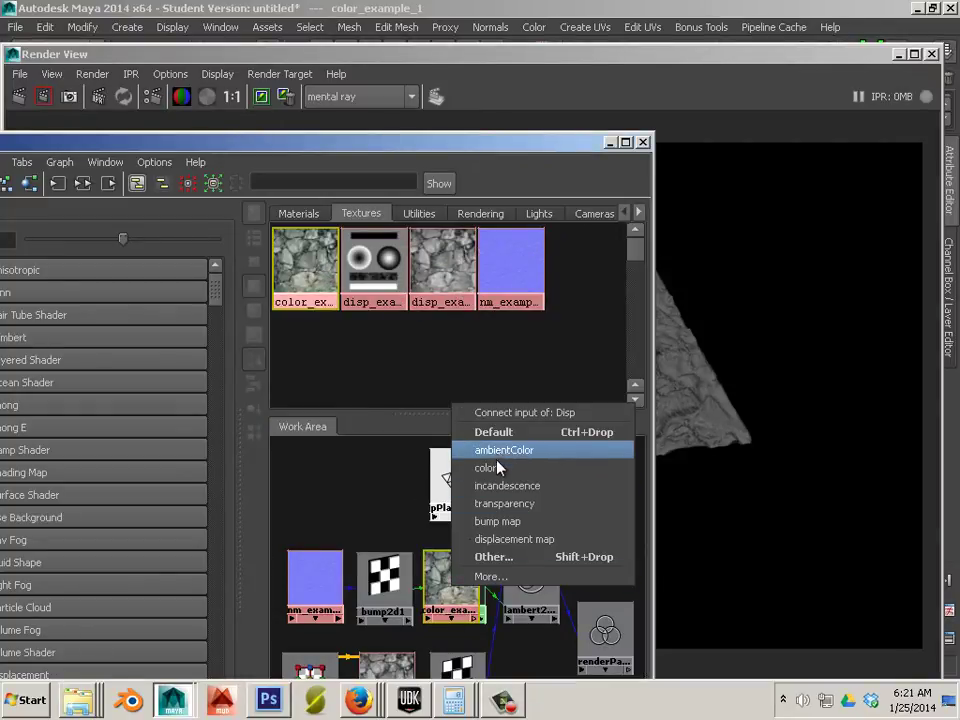
pyautogui.click(498, 470)
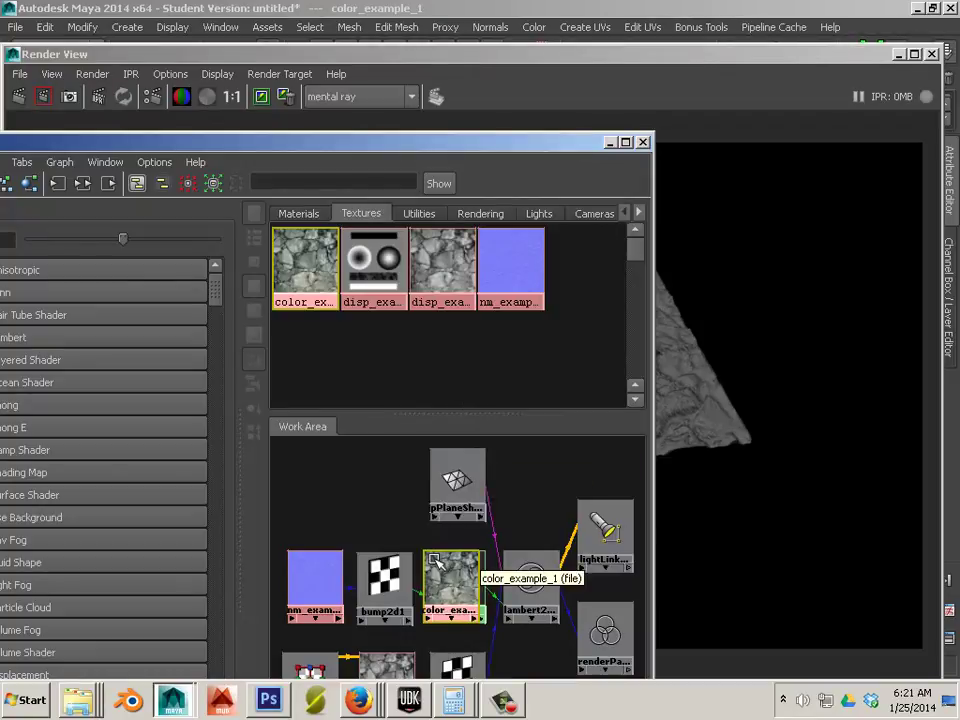
# Graph the Disp network and rearrange color_example, place2dTexture5 and place2dTexture3 nodes neatly.
pyautogui.moveTo(452, 585); pyautogui.dragTo(333, 485)
pyautogui.click(466, 589)
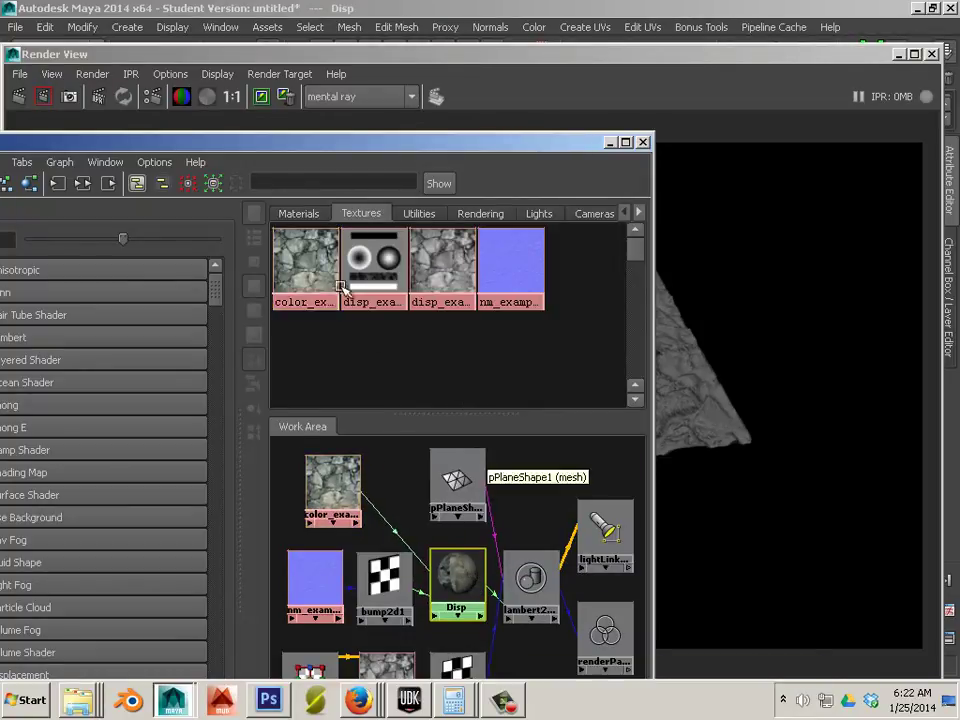
pyautogui.moveTo(246, 146); pyautogui.dragTo(356, 63)
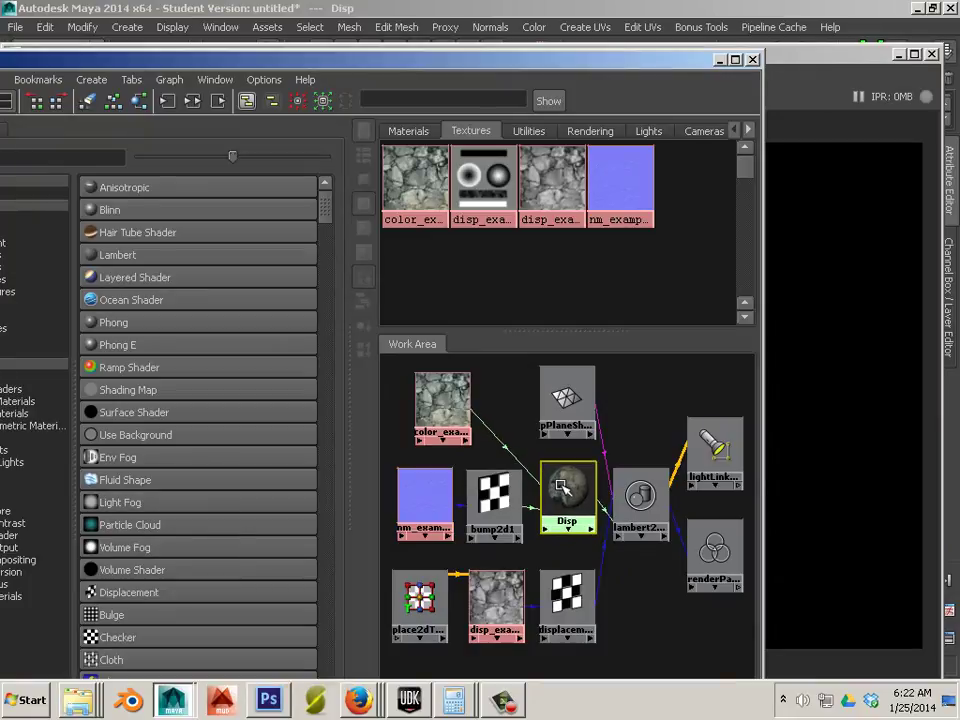
pyautogui.click(192, 101)
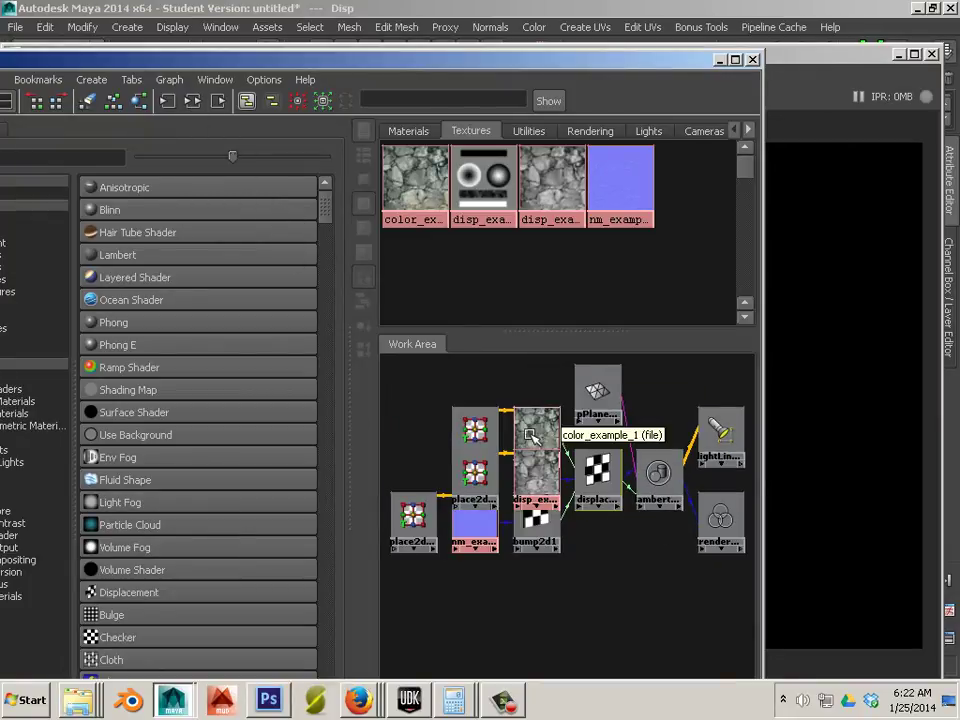
pyautogui.moveTo(532, 433); pyautogui.dragTo(525, 390)
pyautogui.moveTo(477, 426); pyautogui.dragTo(467, 396)
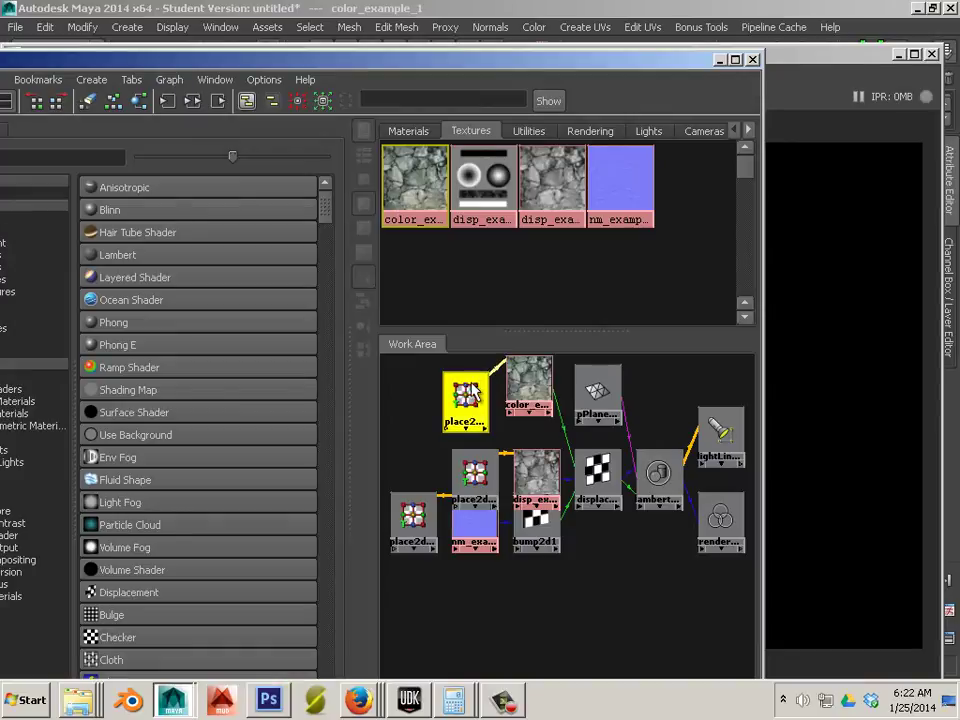
pyautogui.click(525, 483)
pyautogui.moveTo(476, 472); pyautogui.dragTo(476, 453)
pyautogui.scroll(1, 537, 507)
pyautogui.scroll(1, 537, 507)
pyautogui.keyDown('alt'); pyautogui.moveTo(537, 507); pyautogui.dragTo(528, 591, button='middle'); pyautogui.keyUp('alt')
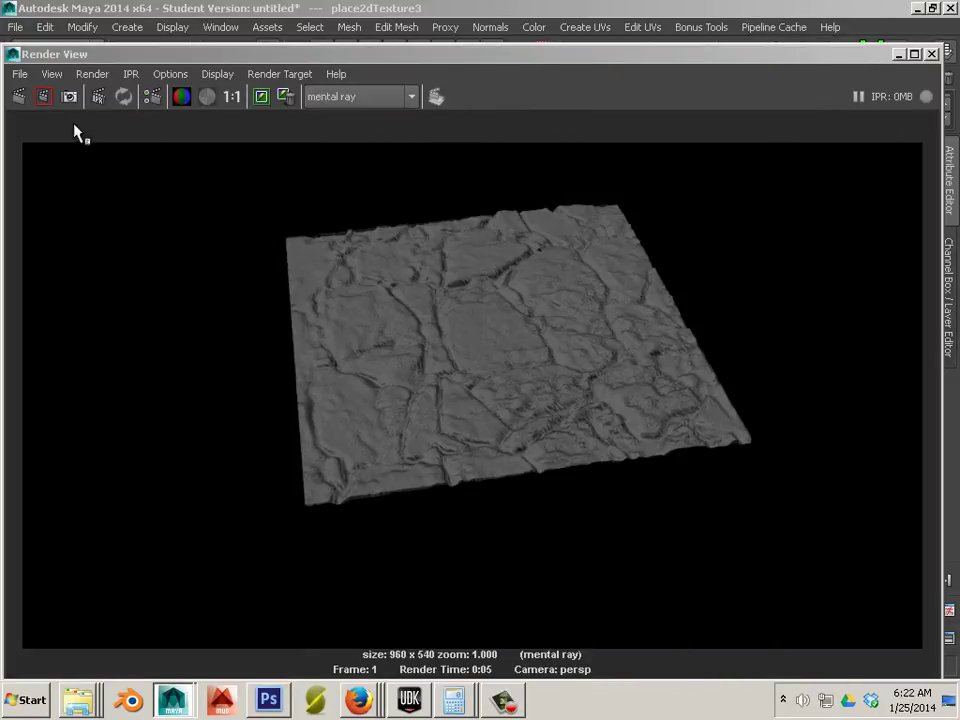
# Render the plane with the colour texture, then dolly the perspective camera close and low over it.
pyautogui.click(19, 99)
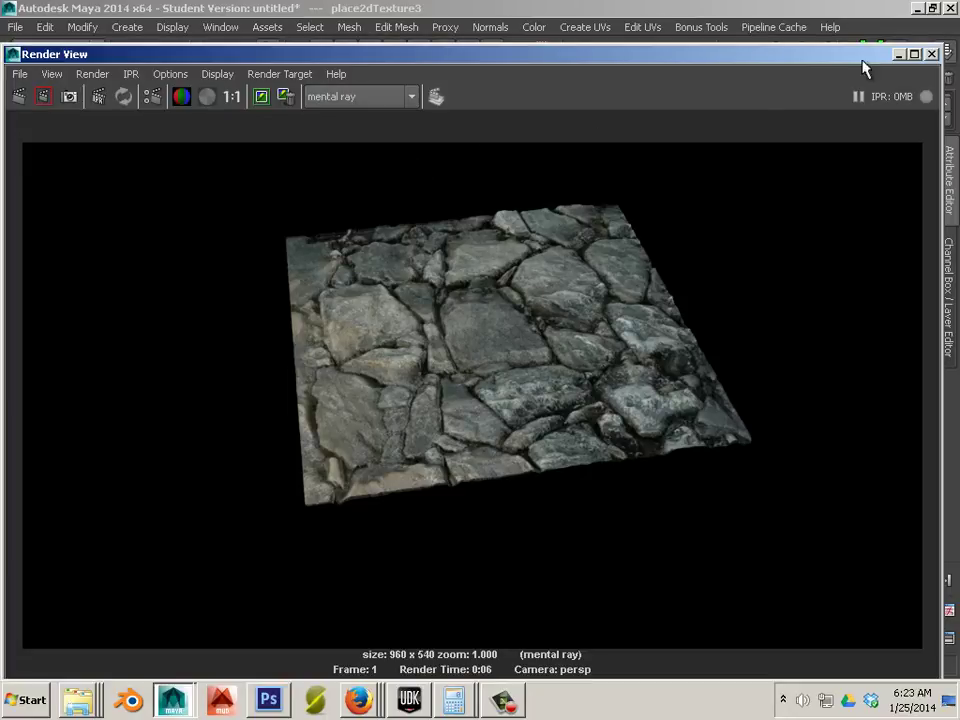
pyautogui.click(703, 36)
pyautogui.keyDown('alt'); pyautogui.moveTo(466, 268); pyautogui.dragTo(349, 294, button='right'); pyautogui.keyUp('alt')
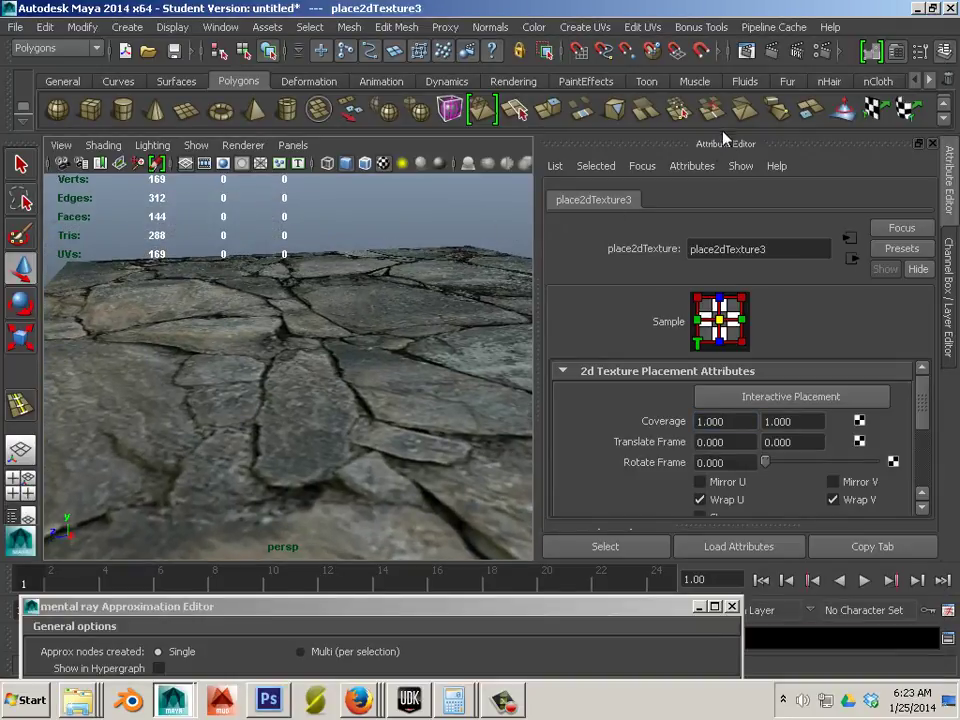
# Render the perspective close-up of the colour-textured cracked stone plane at 960 x 540.
pyautogui.click(746, 50)
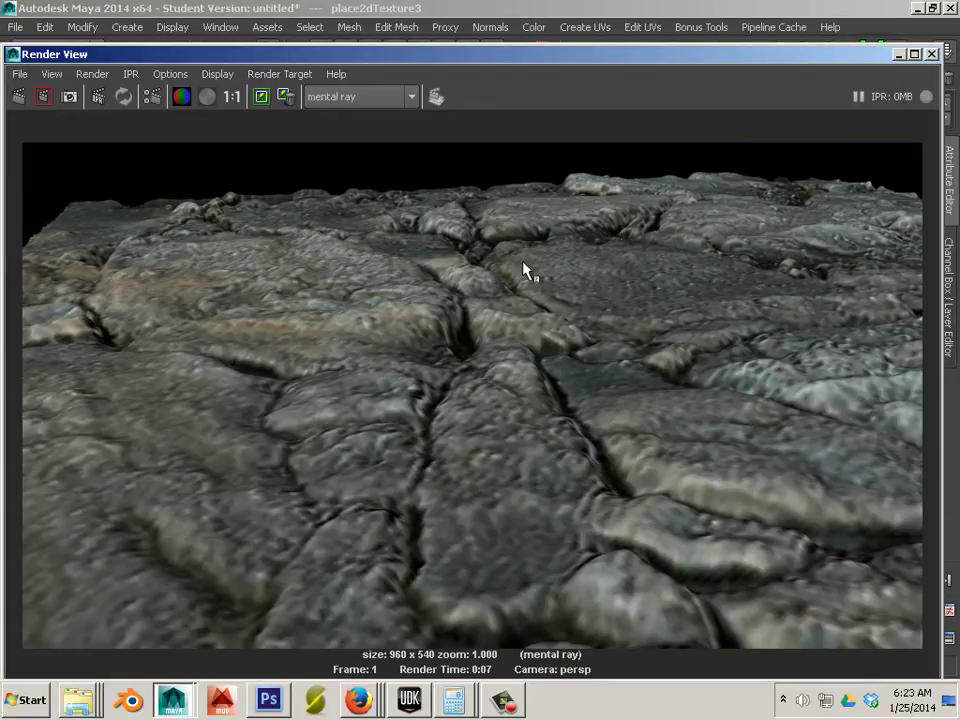
# Close the render window and bring the Hypershade forward, zooming its work area.
pyautogui.click(931, 54)
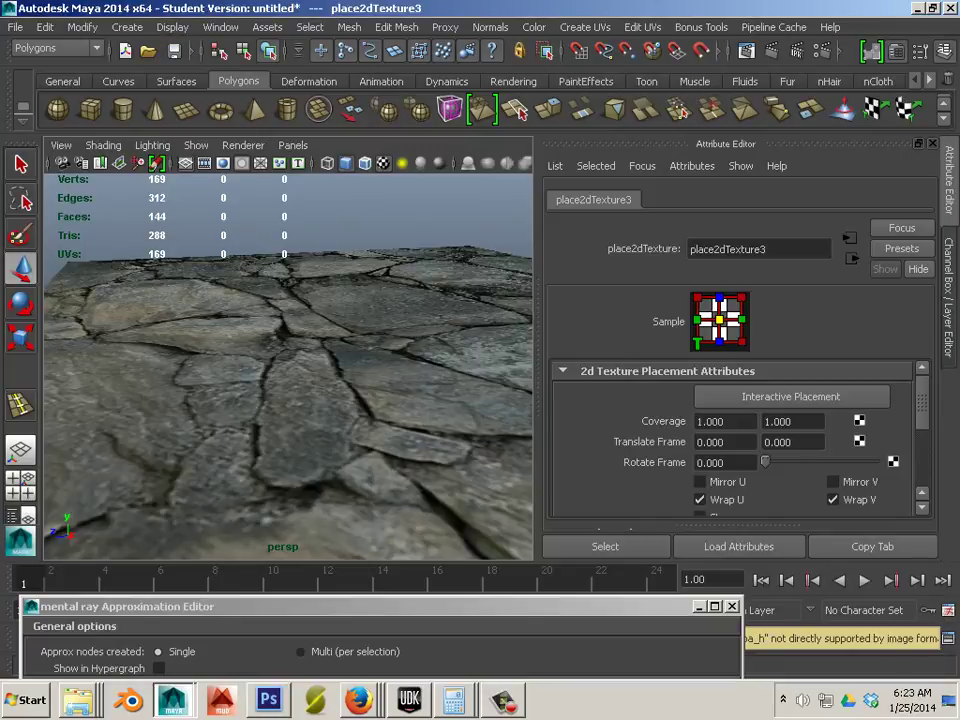
pyautogui.hotkey('alt', 'Tab')
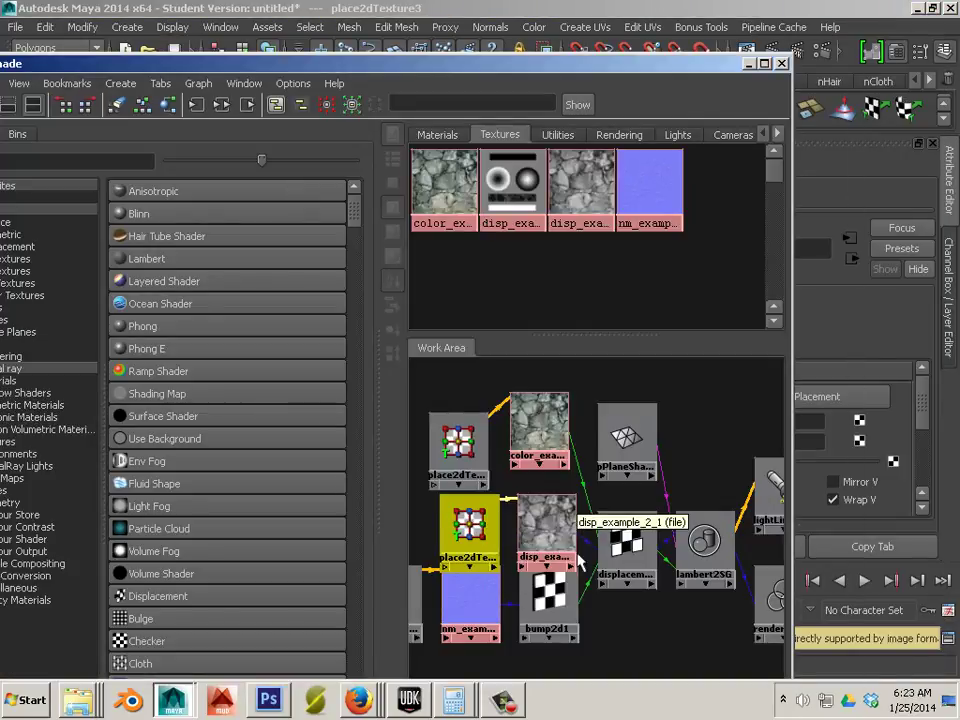
pyautogui.moveTo(586, 531); pyautogui.dragTo(589, 562)
pyautogui.scroll(-3, 565, 590)
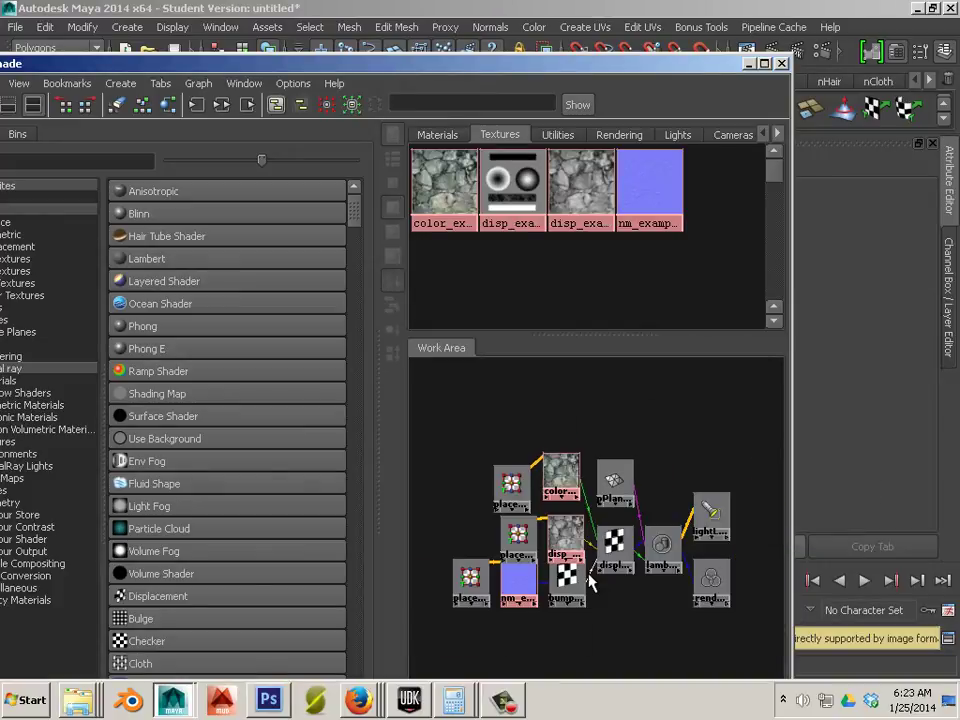
# Graph the Disp material's network and move the Hypershade aside to reveal Disp's attributes.
pyautogui.click(437, 134)
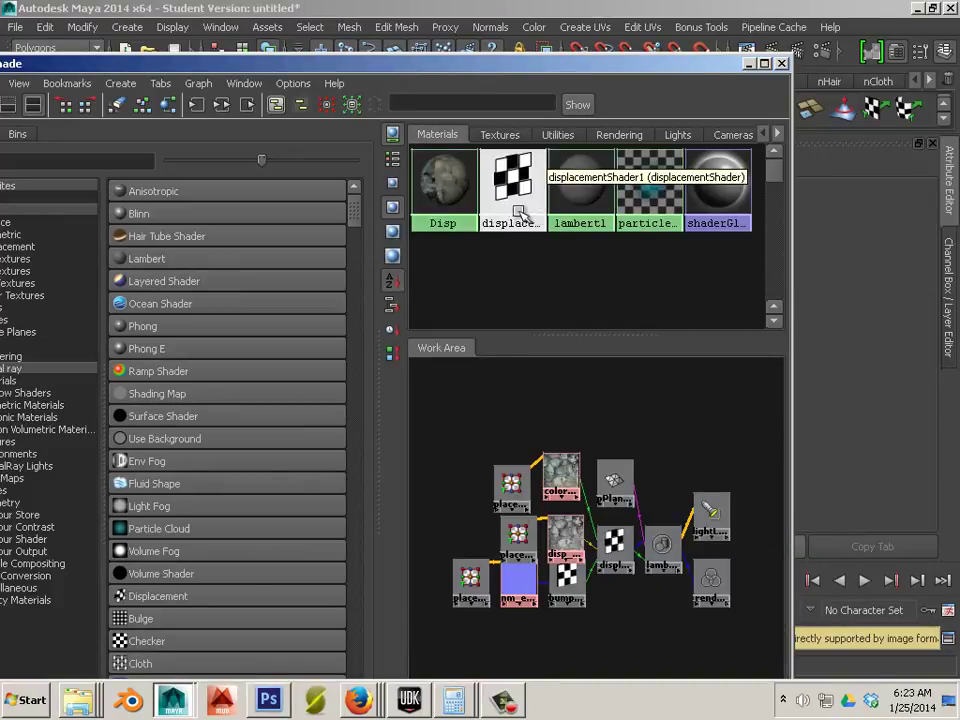
pyautogui.click(650, 185)
pyautogui.click(443, 185)
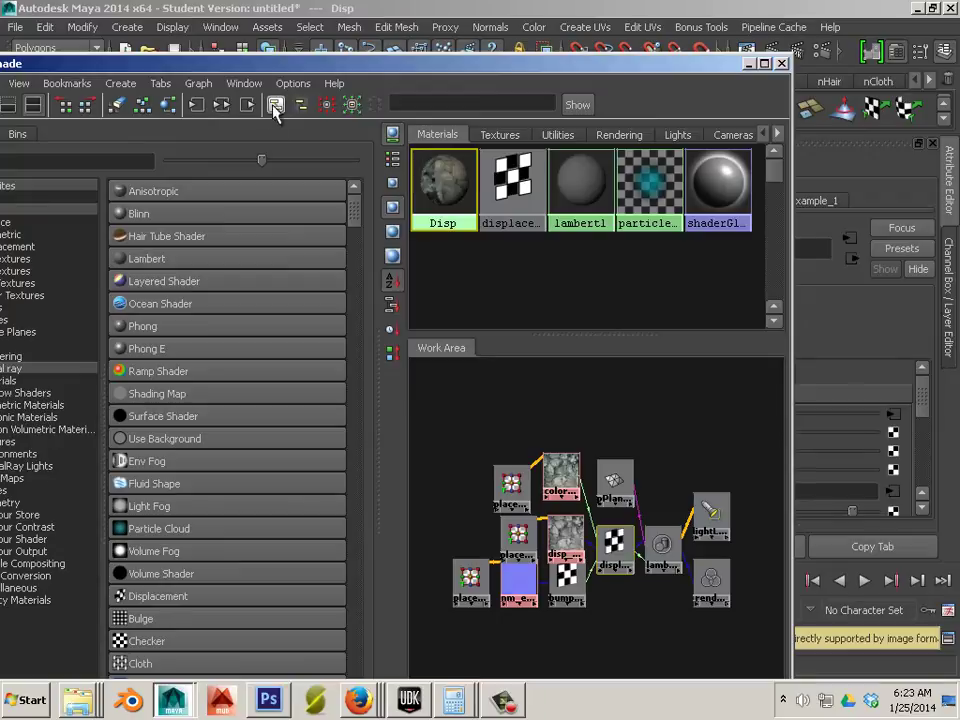
pyautogui.click(221, 104)
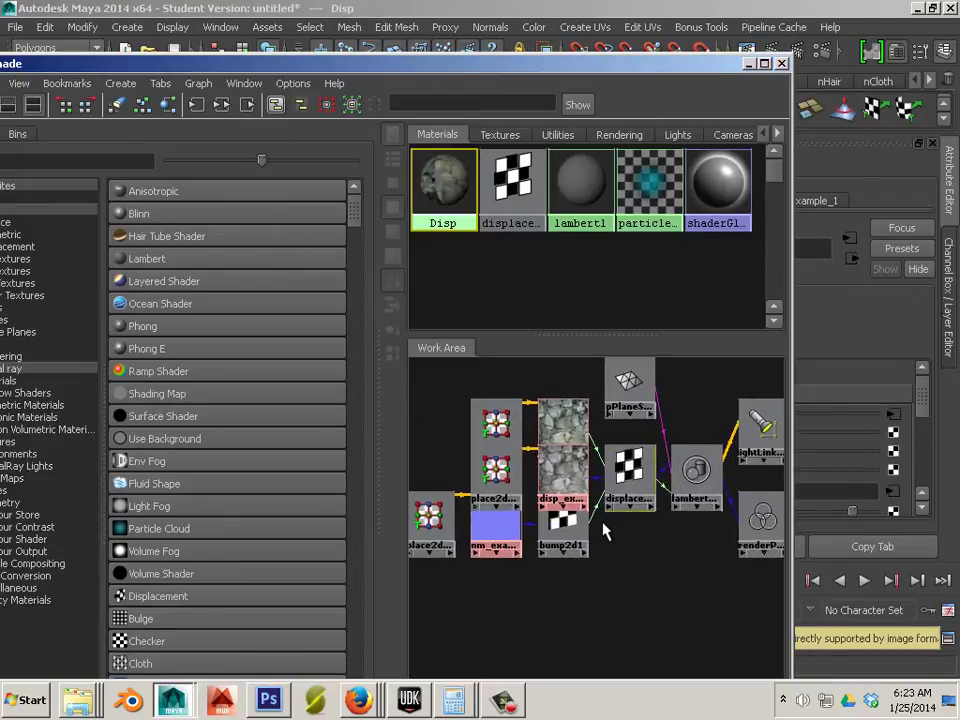
pyautogui.scroll(2, 612, 500)
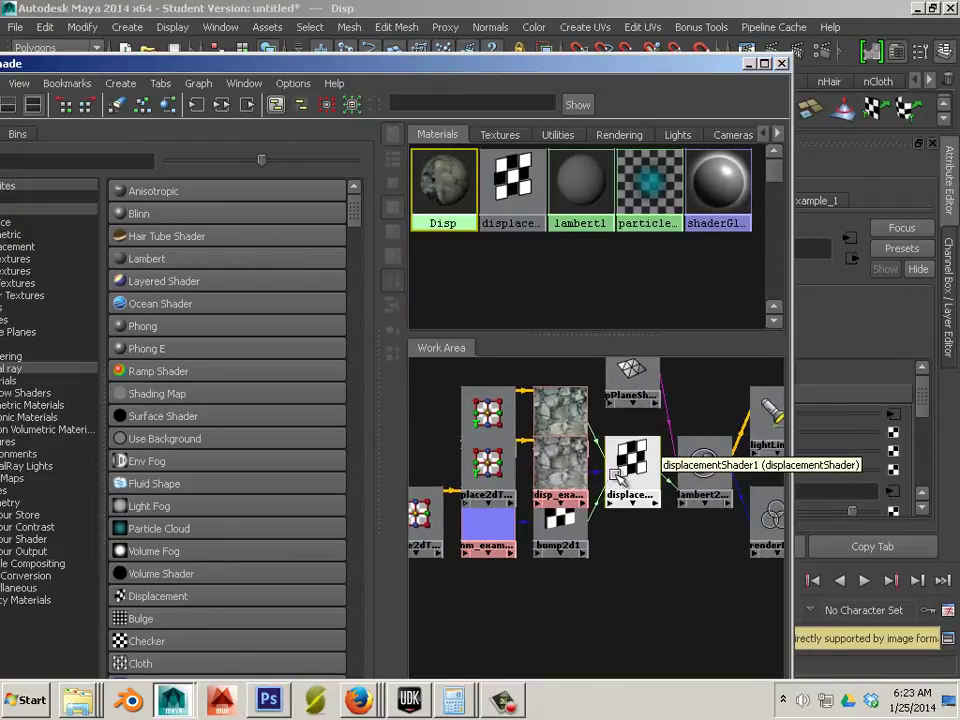
pyautogui.moveTo(600, 63); pyautogui.dragTo(388, 90)
# Shift the Hypershade further left so the rock plane viewport shows.
pyautogui.scroll(-4, 660, 432)
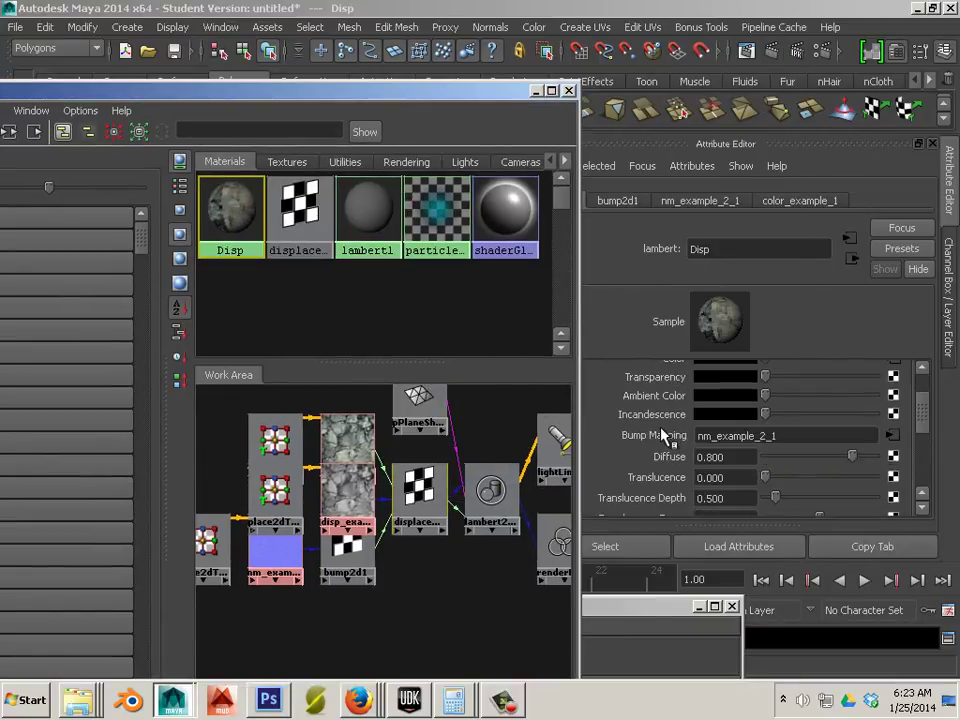
pyautogui.scroll(-4, 660, 432)
pyautogui.scroll(8, 661, 435)
pyautogui.scroll(-5, 660, 437)
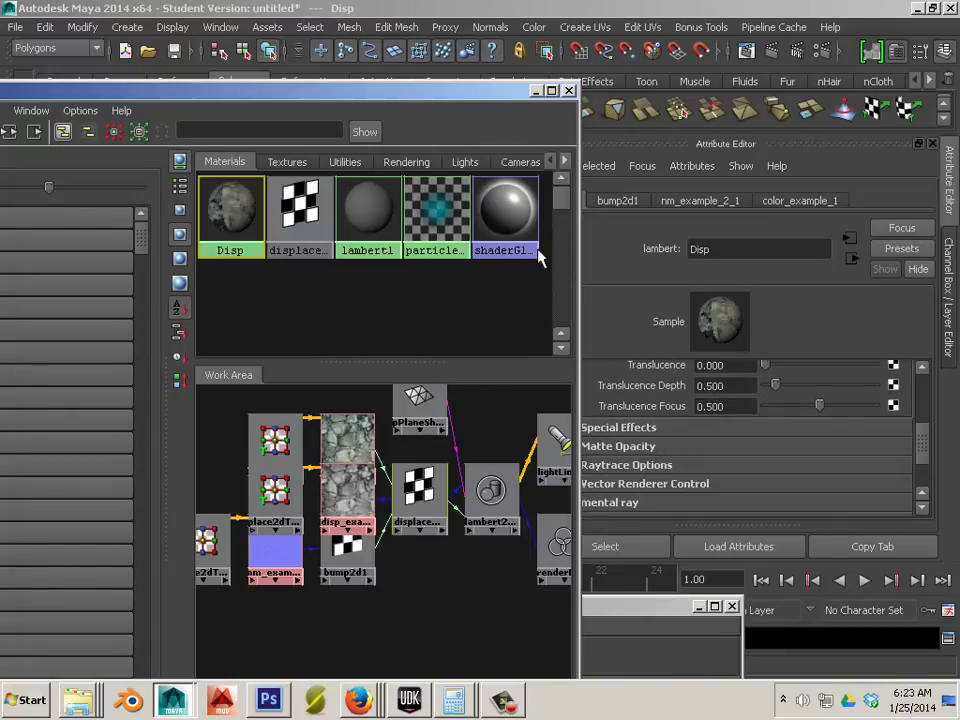
pyautogui.moveTo(457, 97); pyautogui.dragTo(233, 92)
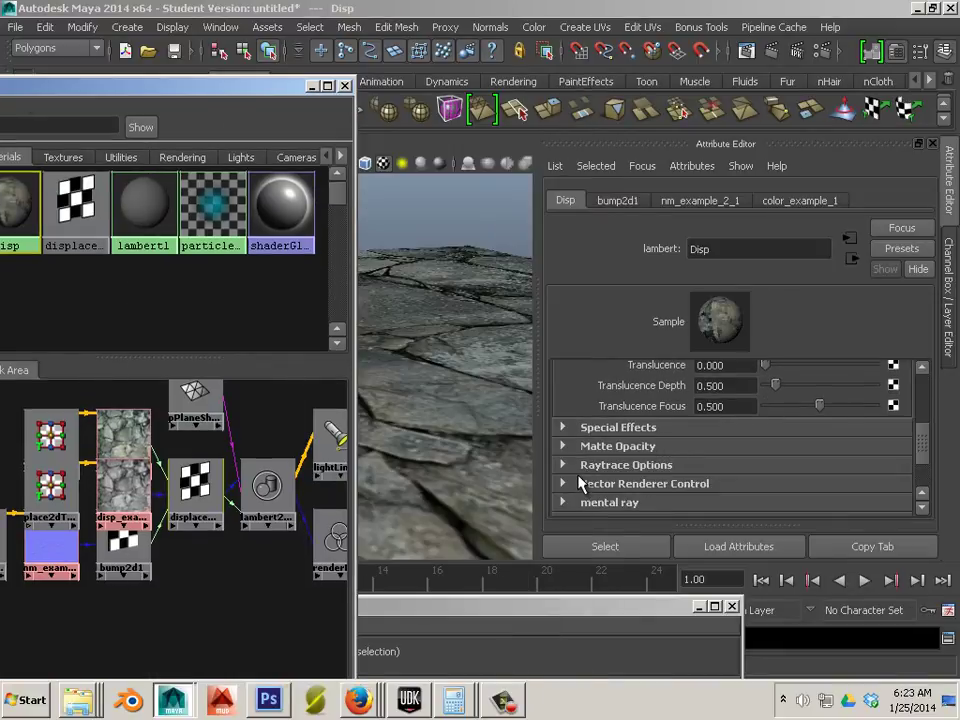
pyautogui.scroll(5, 578, 483)
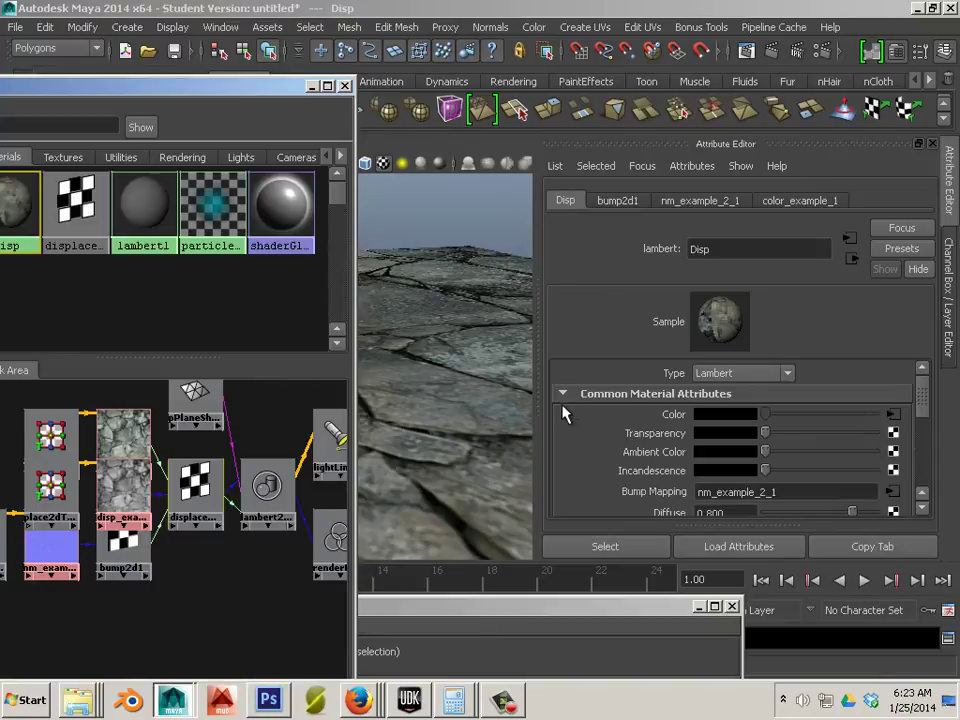
# Collapse Disp's common material attributes, expand its mental ray settings, then re-expand common attributes.
pyautogui.click(564, 395)
pyautogui.scroll(-2, 569, 400)
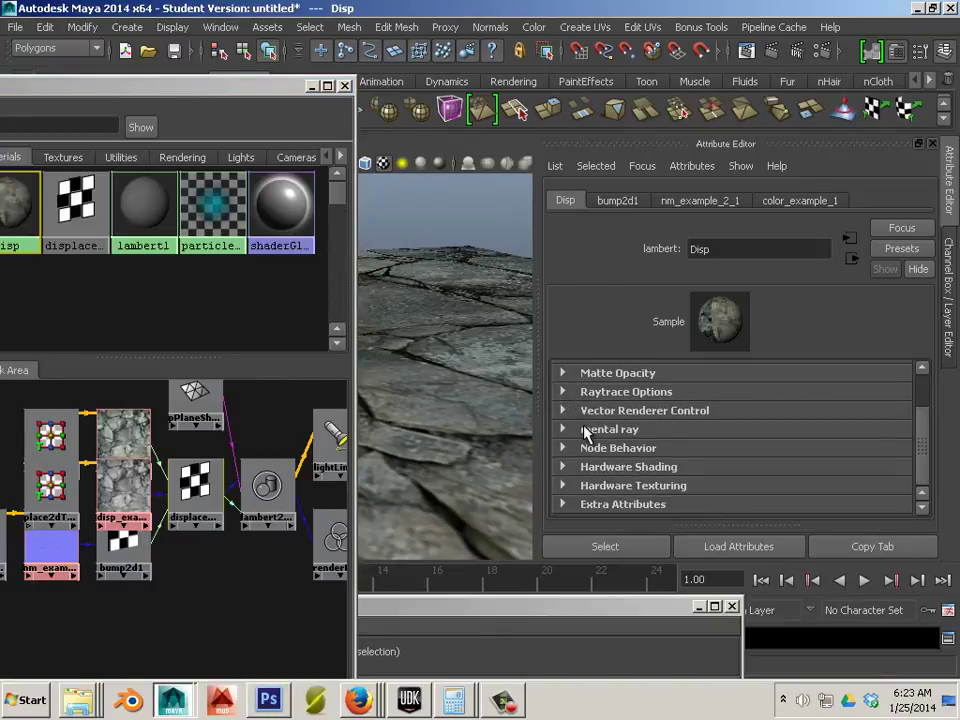
pyautogui.click(562, 430)
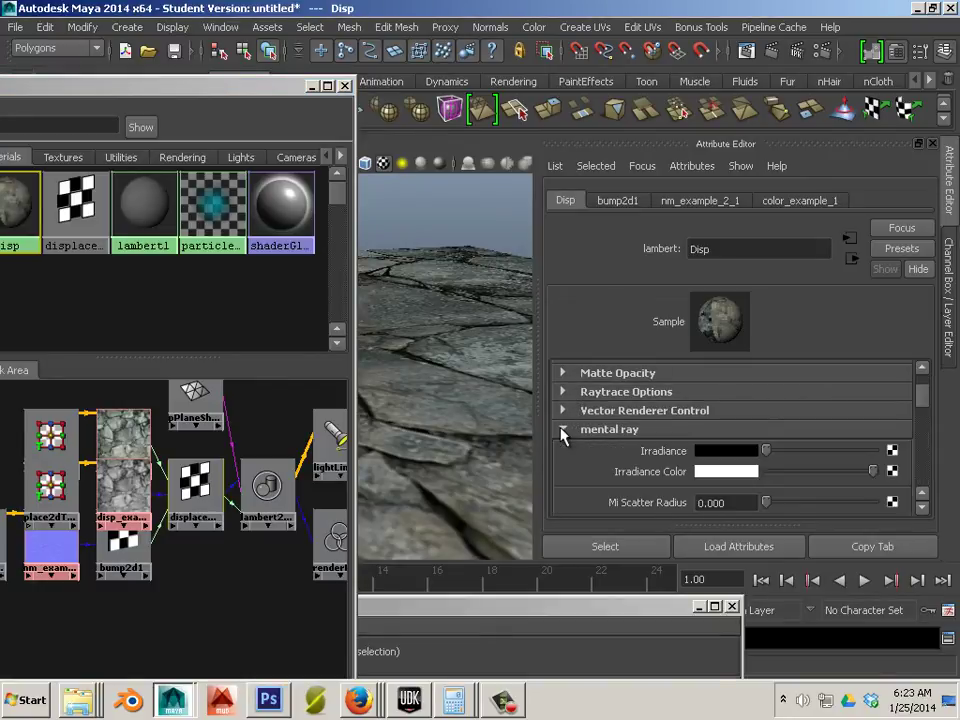
pyautogui.scroll(-15, 562, 432)
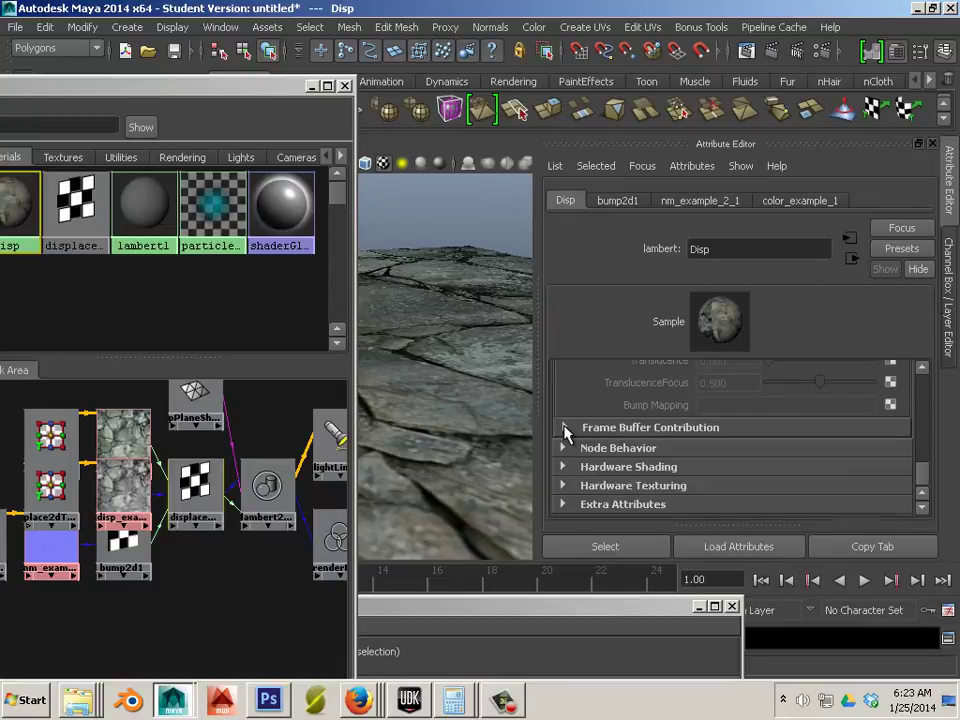
pyautogui.scroll(15, 566, 430)
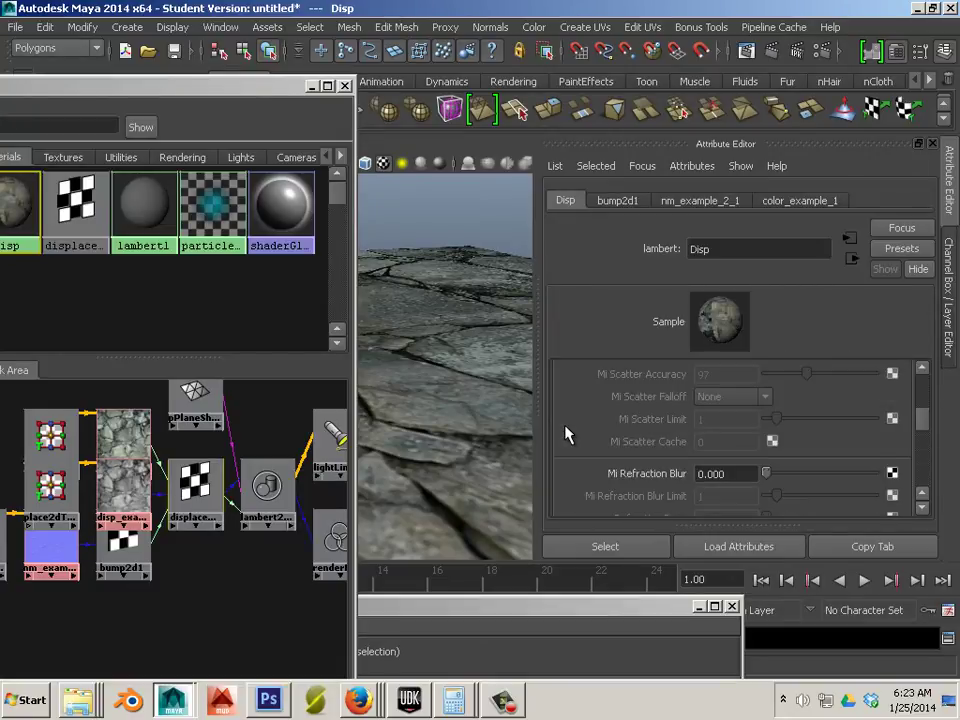
pyautogui.scroll(2, 566, 430)
pyautogui.scroll(1, 566, 430)
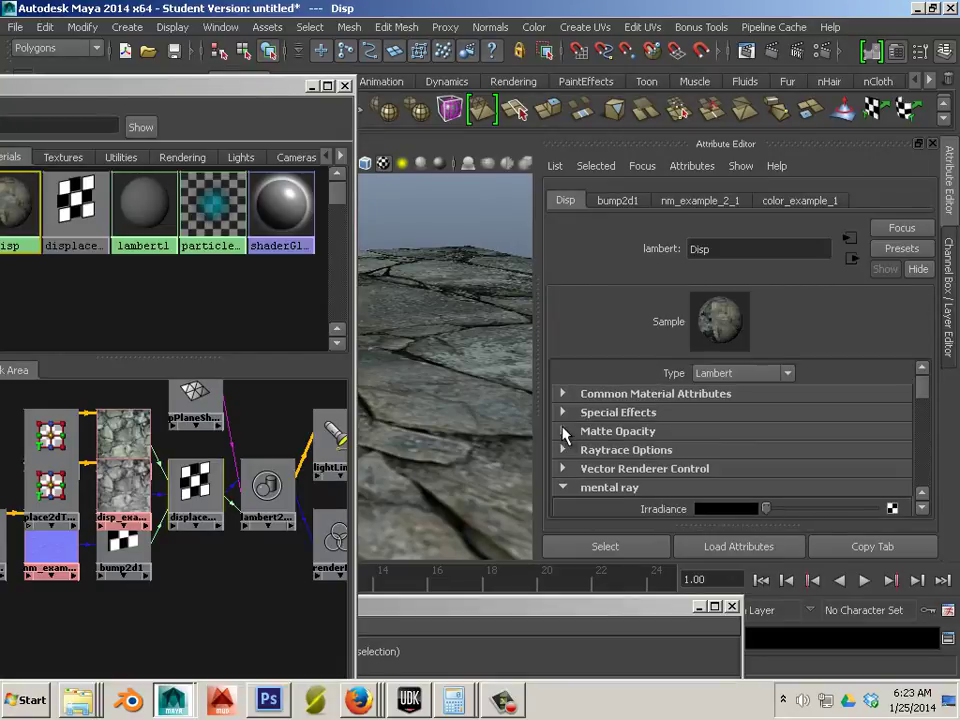
pyautogui.click(564, 394)
pyautogui.scroll(-4, 582, 430)
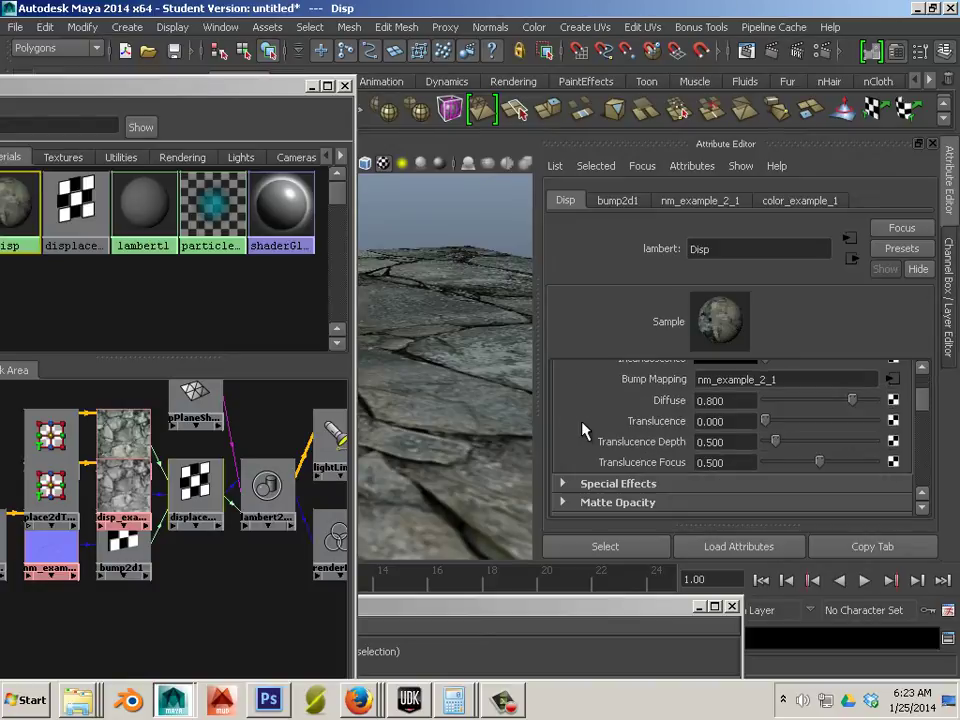
pyautogui.scroll(2, 585, 430)
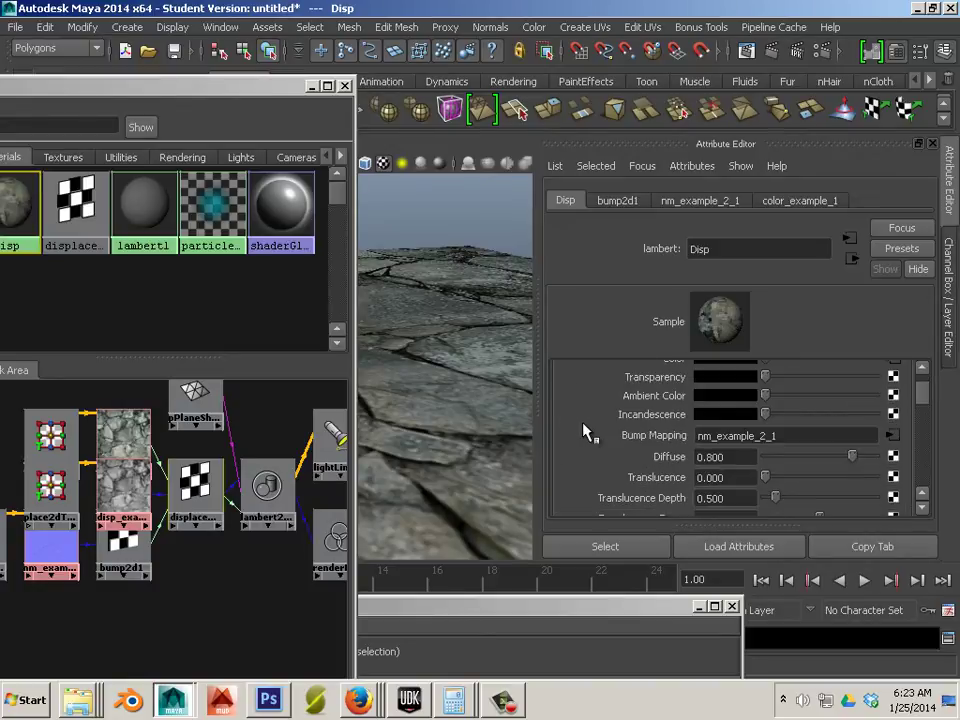
pyautogui.scroll(-4, 586, 430)
# Expand Disp's Special Effects, Matte Opacity, Raytrace Options, Vector Renderer, mental ray and photon sections.
pyautogui.click(565, 427)
pyautogui.scroll(-2, 565, 430)
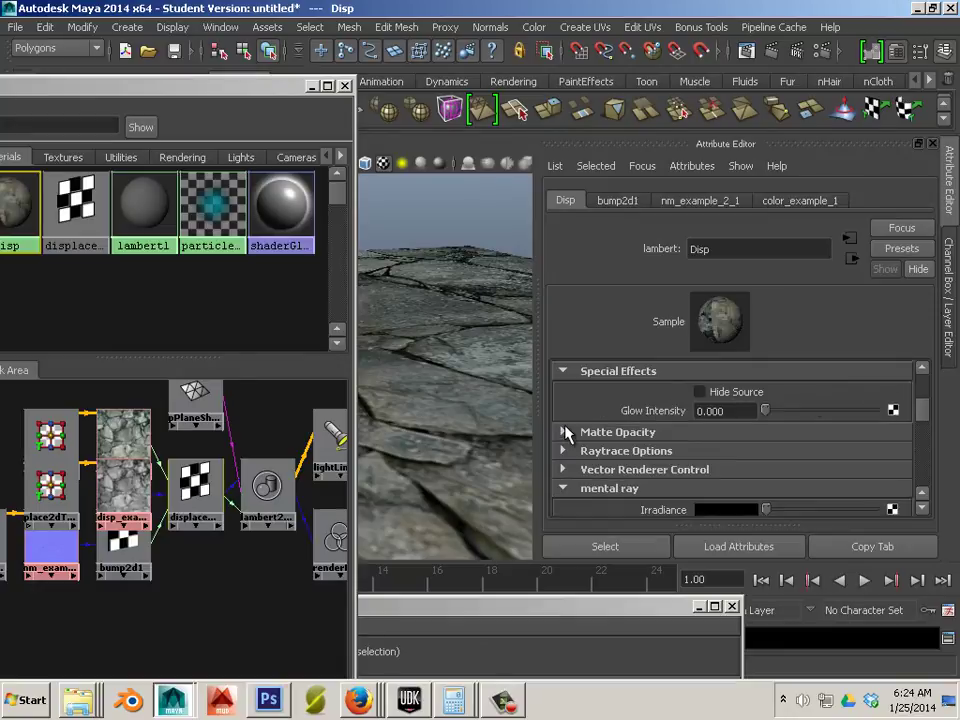
pyautogui.click(565, 432)
pyautogui.scroll(-4, 569, 435)
pyautogui.click(562, 383)
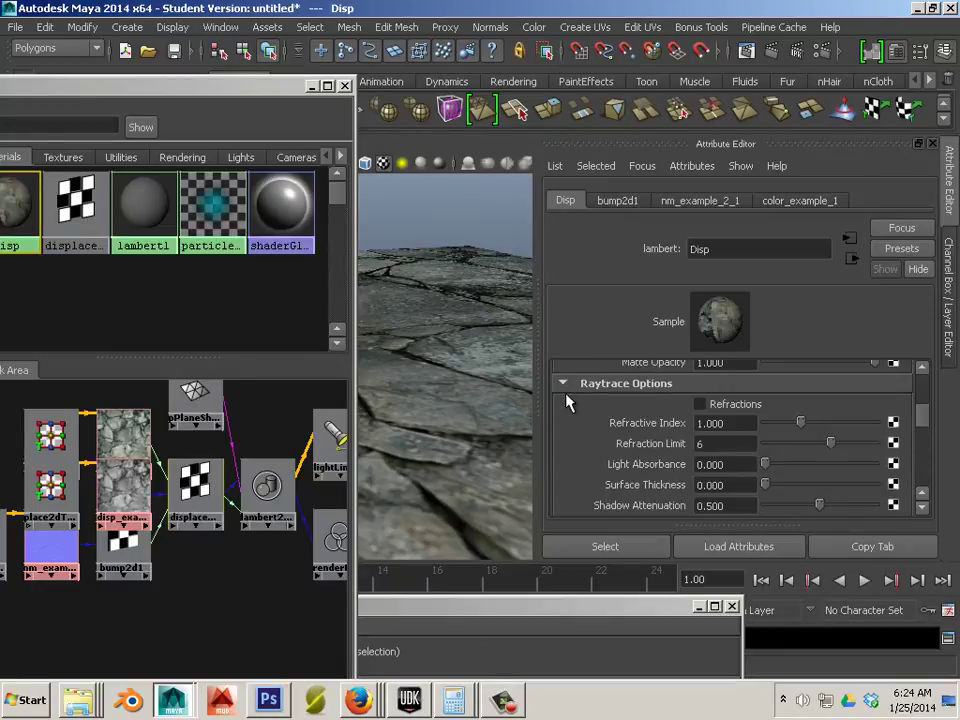
pyautogui.scroll(-3, 568, 403)
pyautogui.click(563, 432)
pyautogui.scroll(-3, 568, 440)
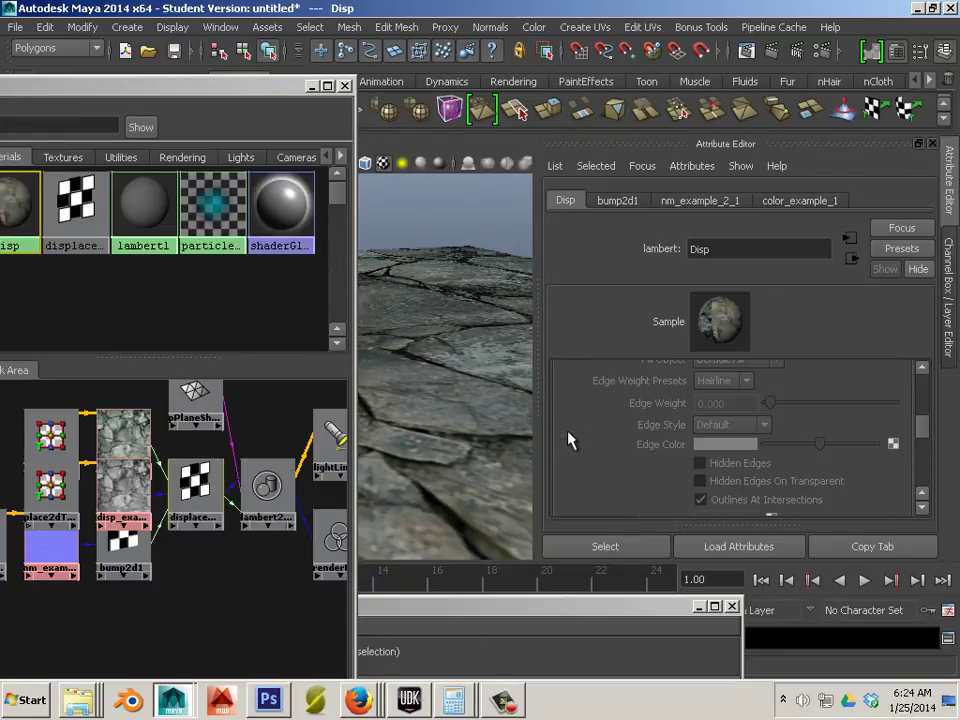
pyautogui.click(566, 430)
pyautogui.scroll(-4, 568, 435)
pyautogui.click(568, 430)
pyautogui.scroll(-6, 570, 435)
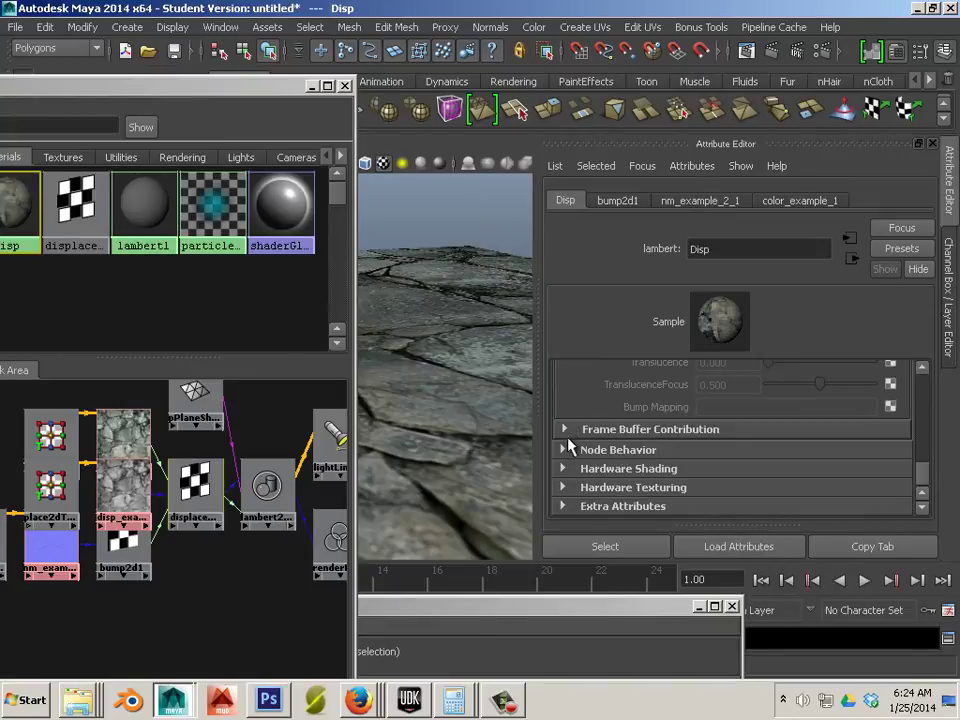
# Expand Hardware Shading and Hardware Texturing, then scroll back through Disp's attributes.
pyautogui.click(566, 468)
pyautogui.click(566, 485)
pyautogui.scroll(-2, 566, 478)
pyautogui.scroll(4, 571, 458)
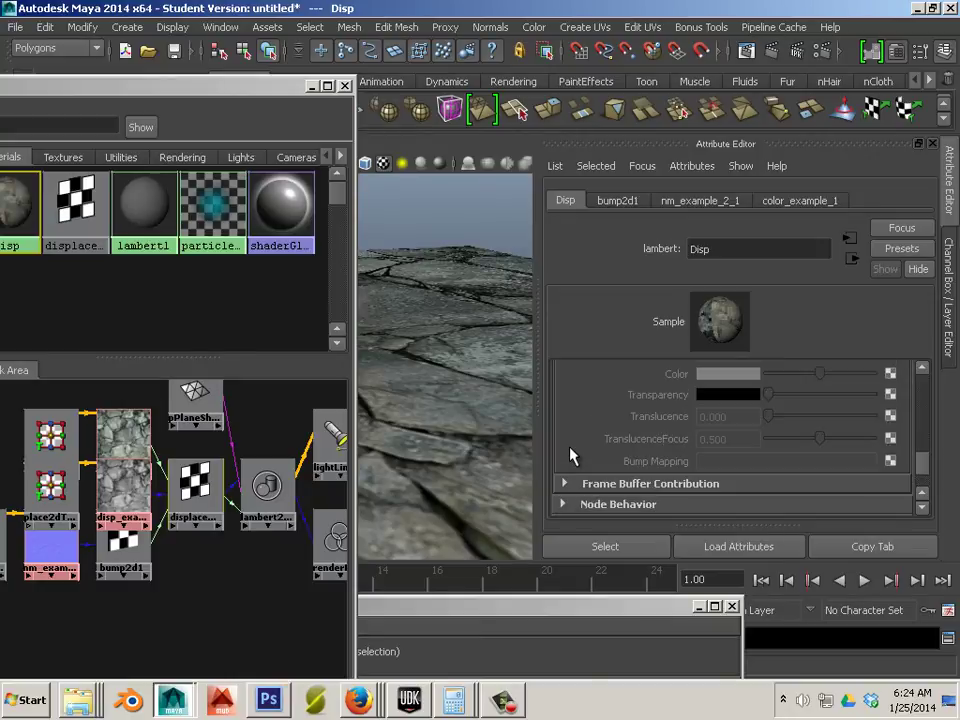
pyautogui.scroll(4, 571, 458)
pyautogui.scroll(6, 571, 458)
pyautogui.scroll(2, 571, 458)
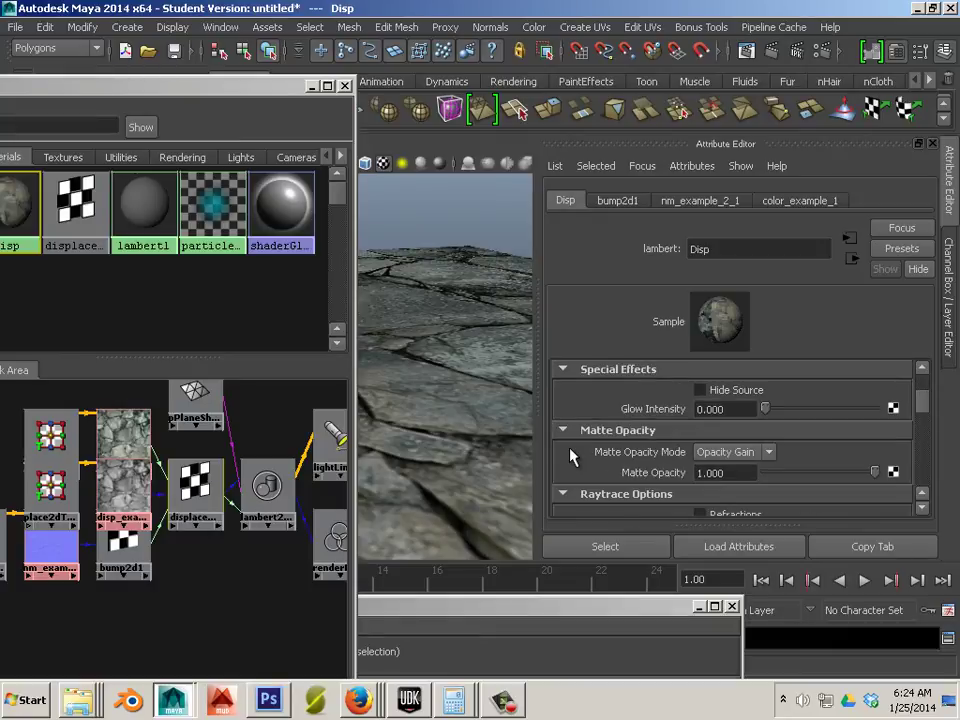
pyautogui.scroll(4, 571, 458)
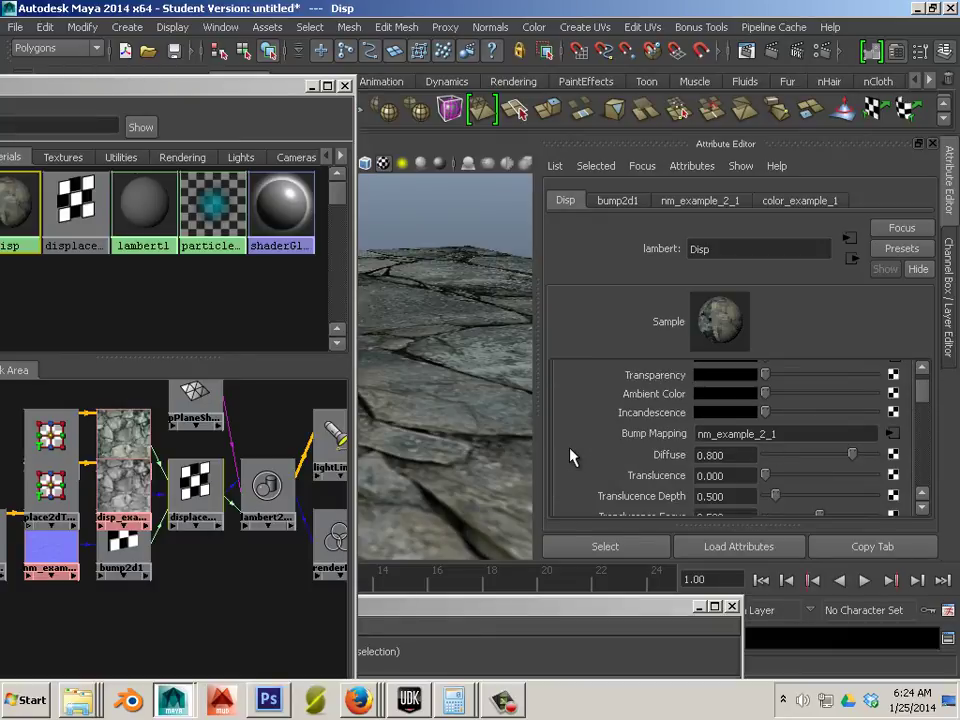
pyautogui.scroll(-2, 600, 447)
pyautogui.scroll(4, 645, 442)
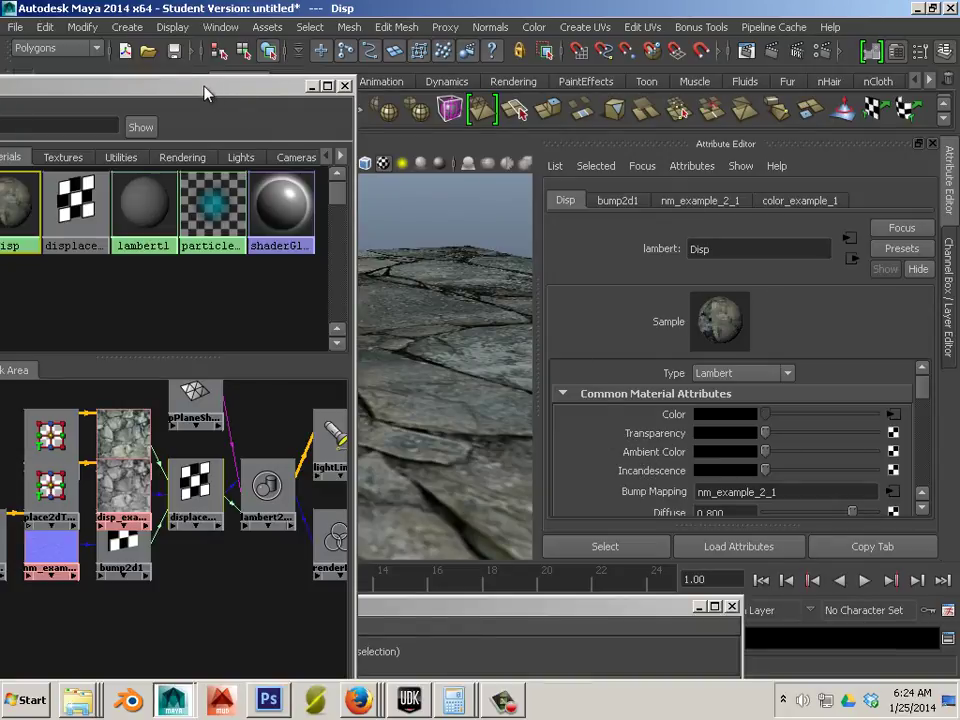
# Enlarge the Hypershade and pull the displacement shader and displacement texture nodes apart.
pyautogui.moveTo(208, 88); pyautogui.dragTo(652, 40)
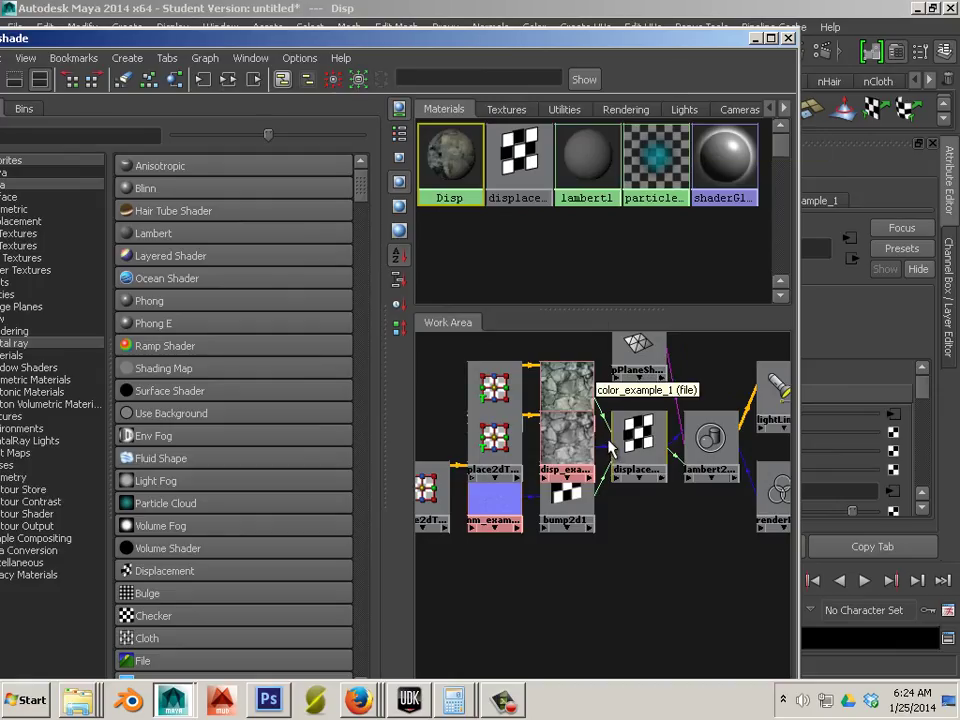
pyautogui.moveTo(612, 440); pyautogui.dragTo(611, 528)
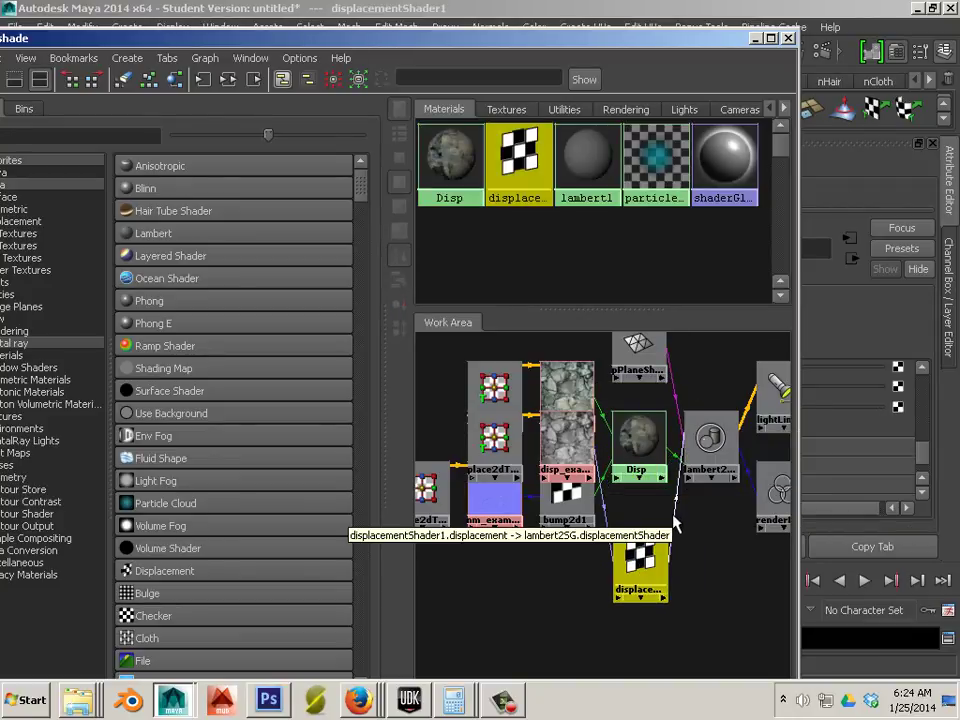
pyautogui.scroll(-1, 680, 525)
pyautogui.moveTo(567, 455); pyautogui.dragTo(586, 468)
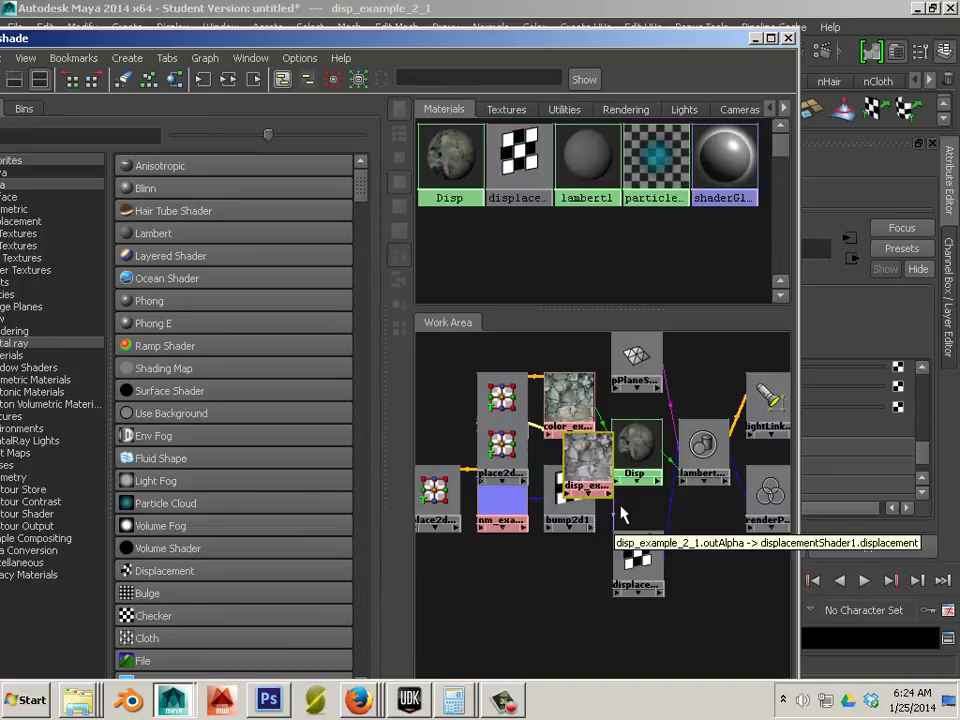
# Delete the disp_example_2_1 displacement connection and regraph Disp's input and output connections.
pyautogui.moveTo(607, 522); pyautogui.dragTo(606, 520)
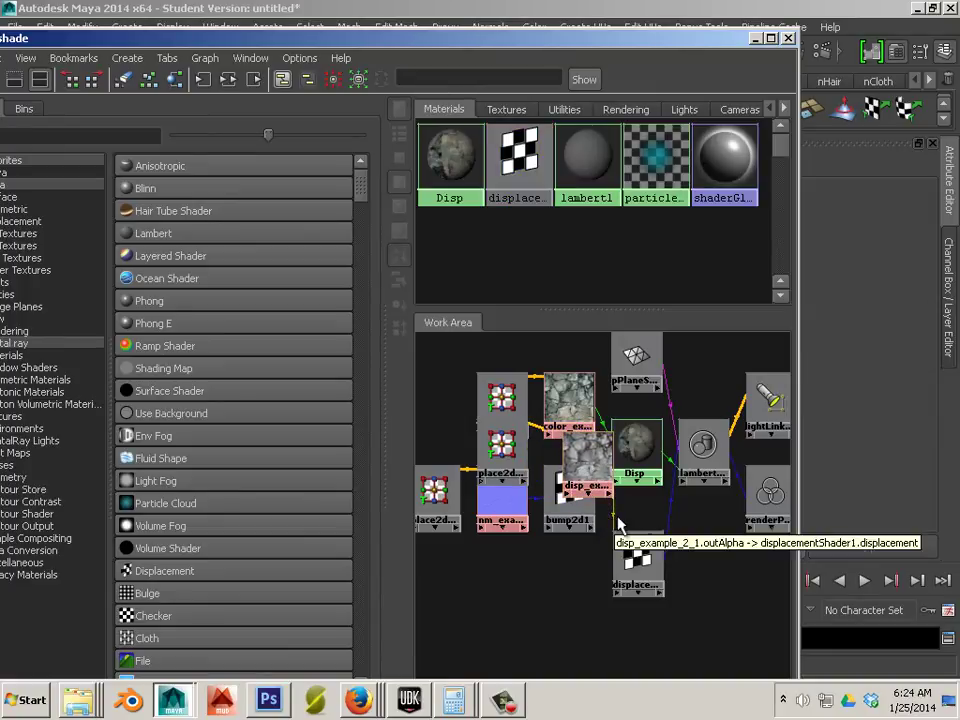
pyautogui.press('Delete')
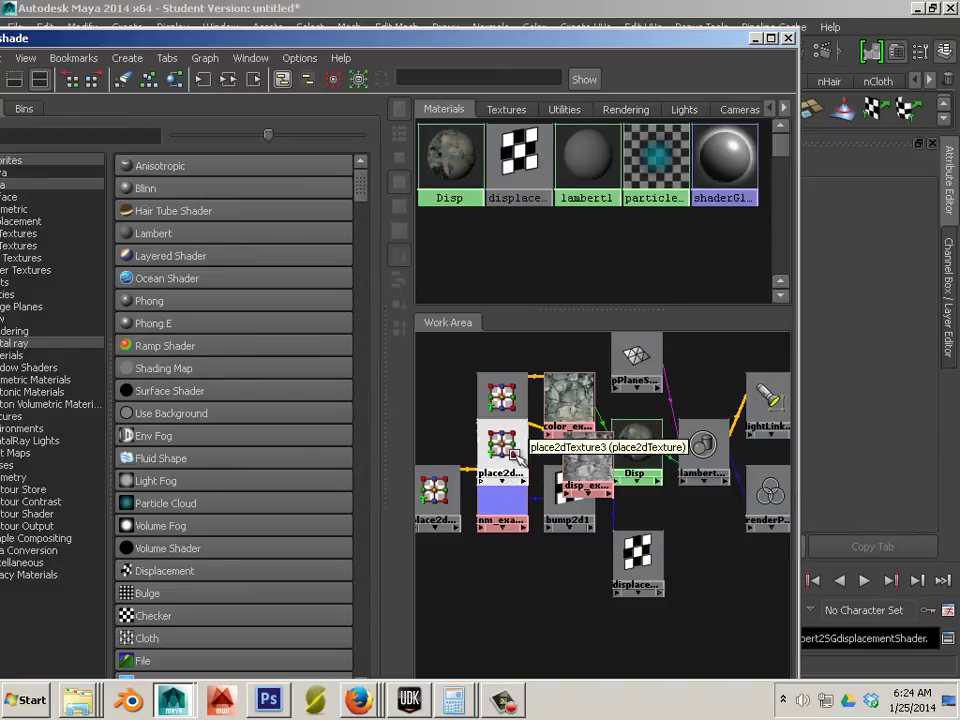
pyautogui.click(632, 445)
pyautogui.click(228, 79)
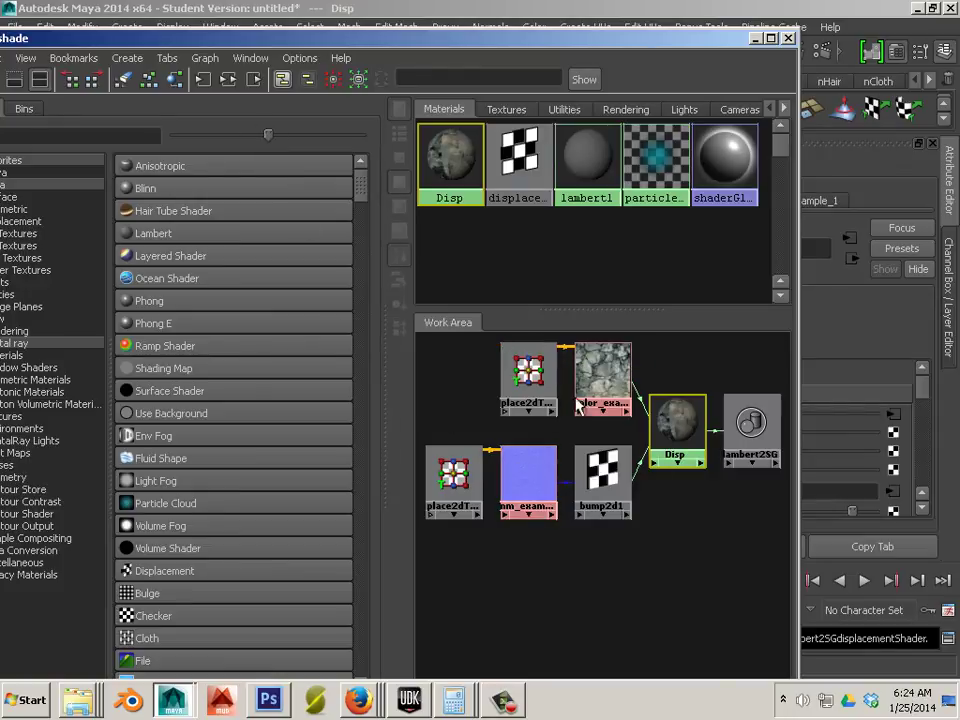
# Render the rock plane without displacement in mental ray, then close the Render View.
pyautogui.moveTo(444, 42); pyautogui.dragTo(651, 511)
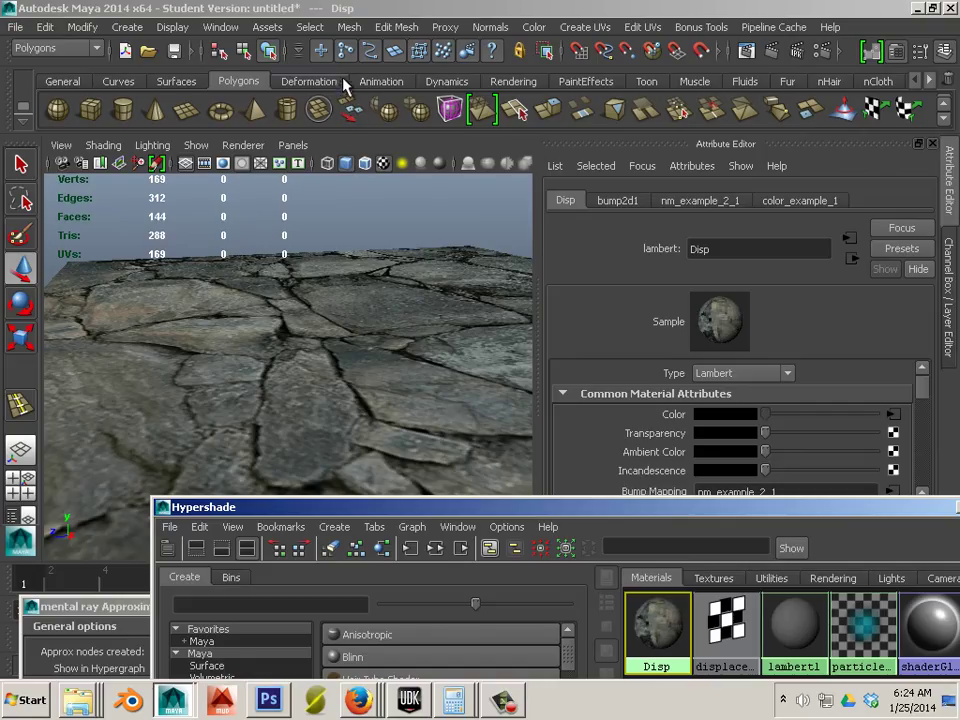
pyautogui.moveTo(565, 514); pyautogui.dragTo(458, 459)
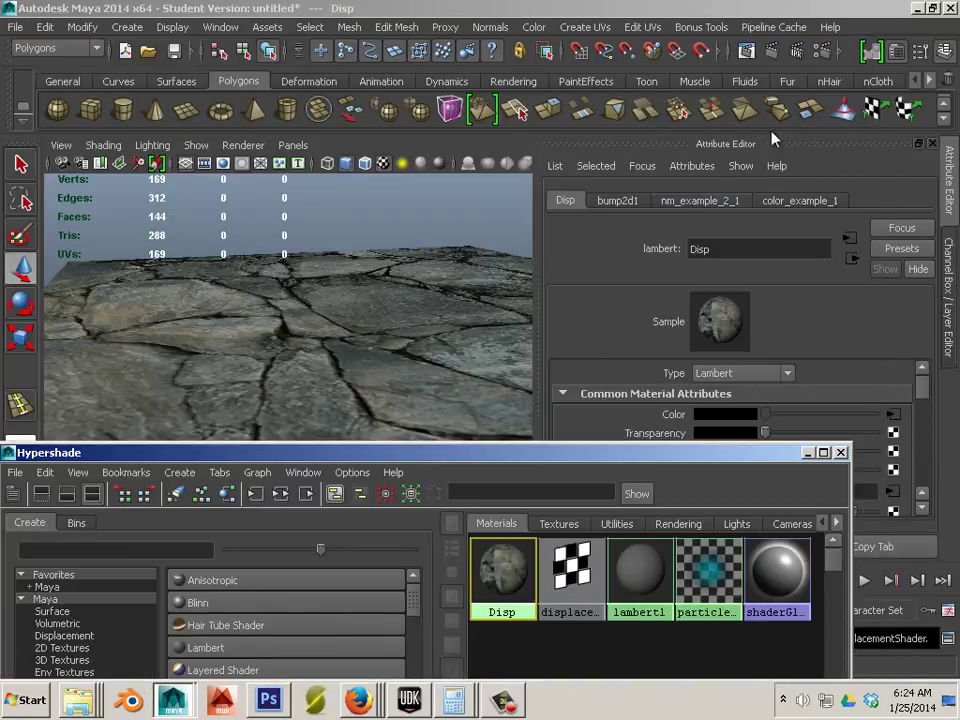
pyautogui.click(771, 50)
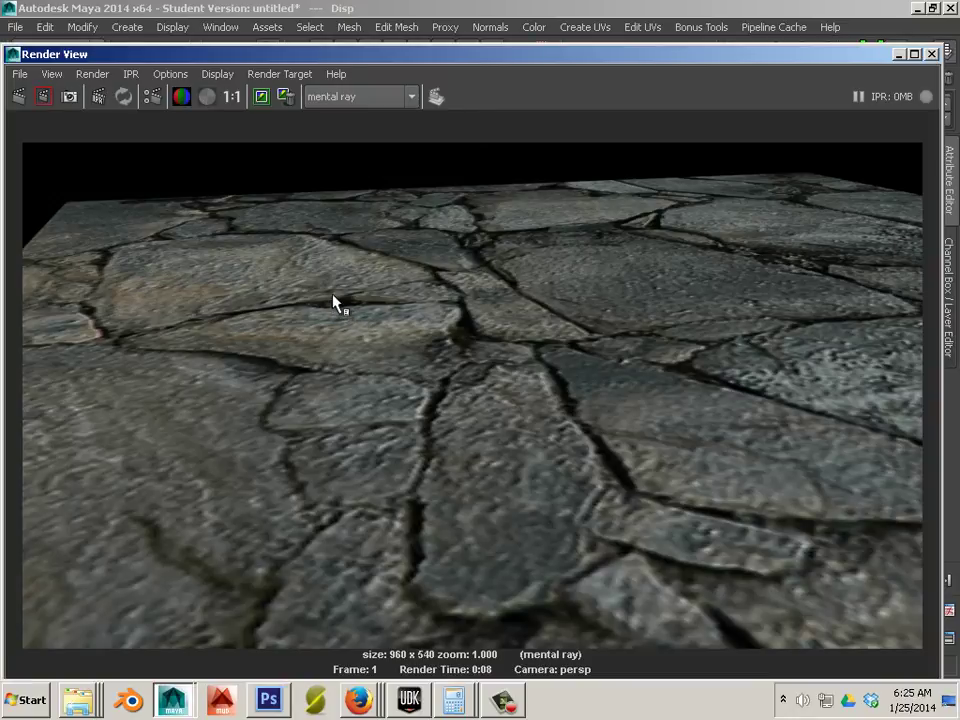
pyautogui.click(933, 55)
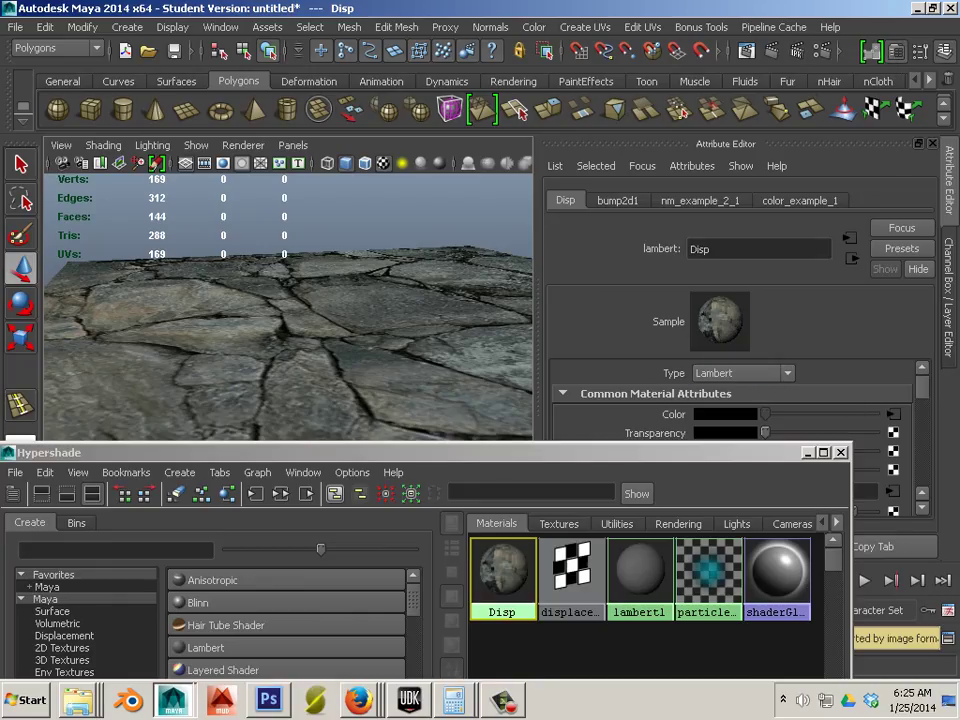